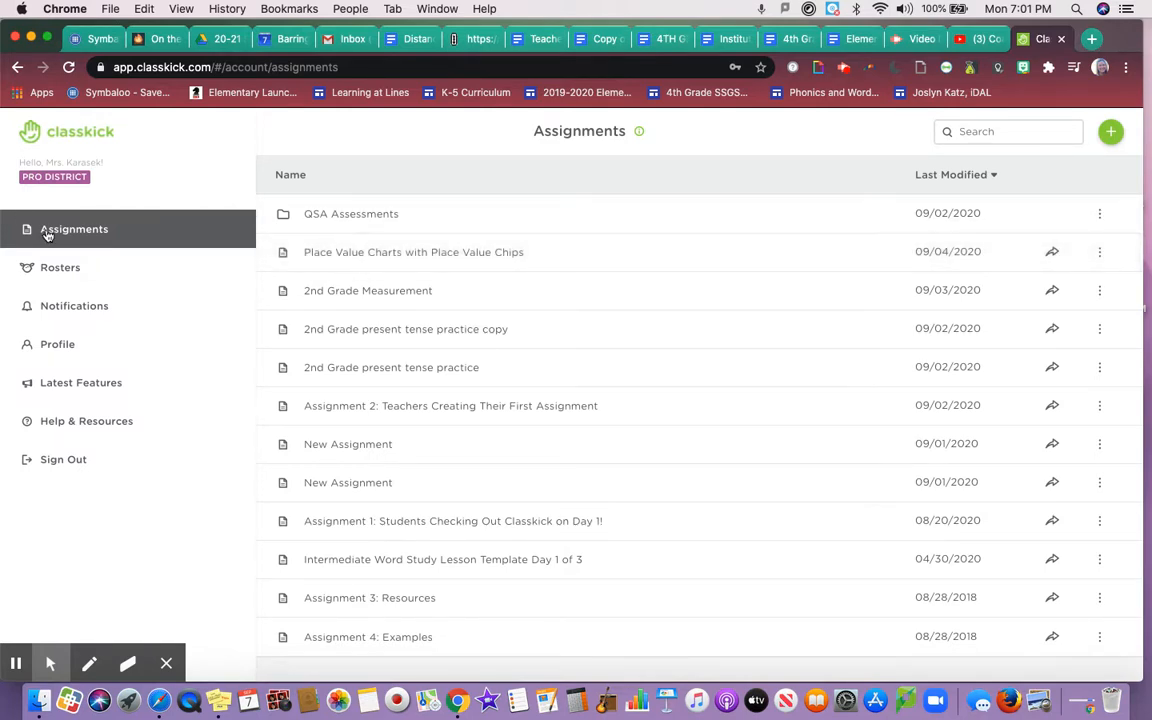
# View the list of rosters and return to the assignments list.
pyautogui.click(66, 266)
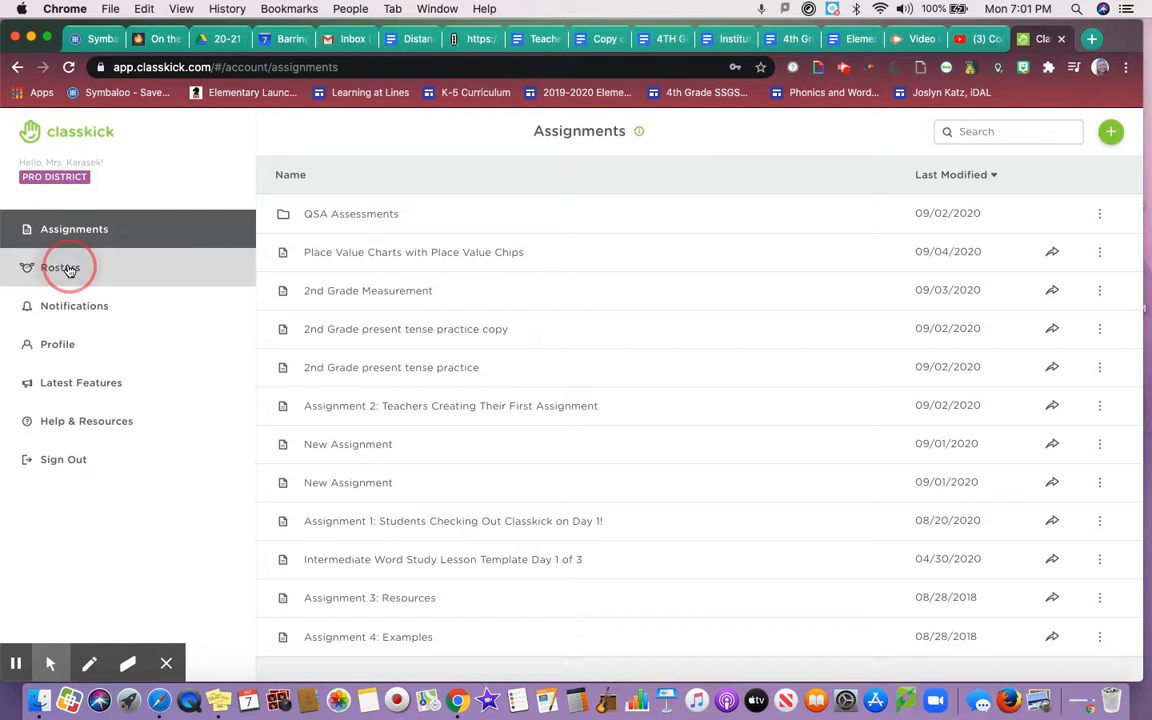
pyautogui.click(69, 231)
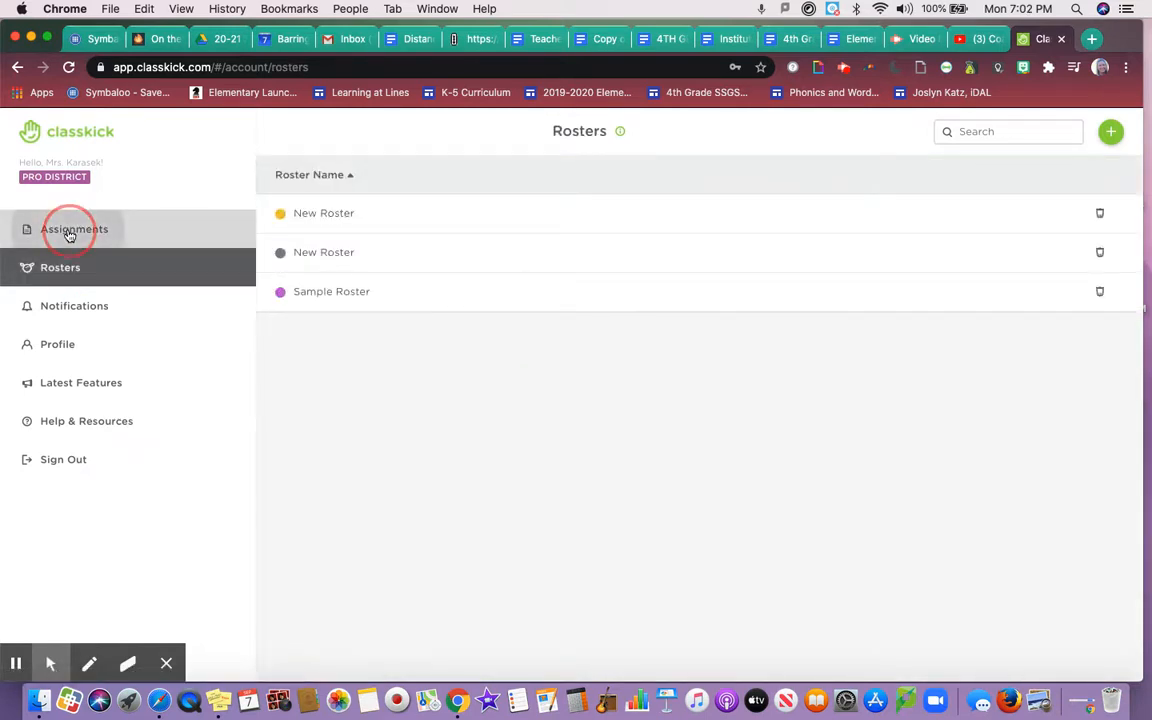
pyautogui.click(1111, 133)
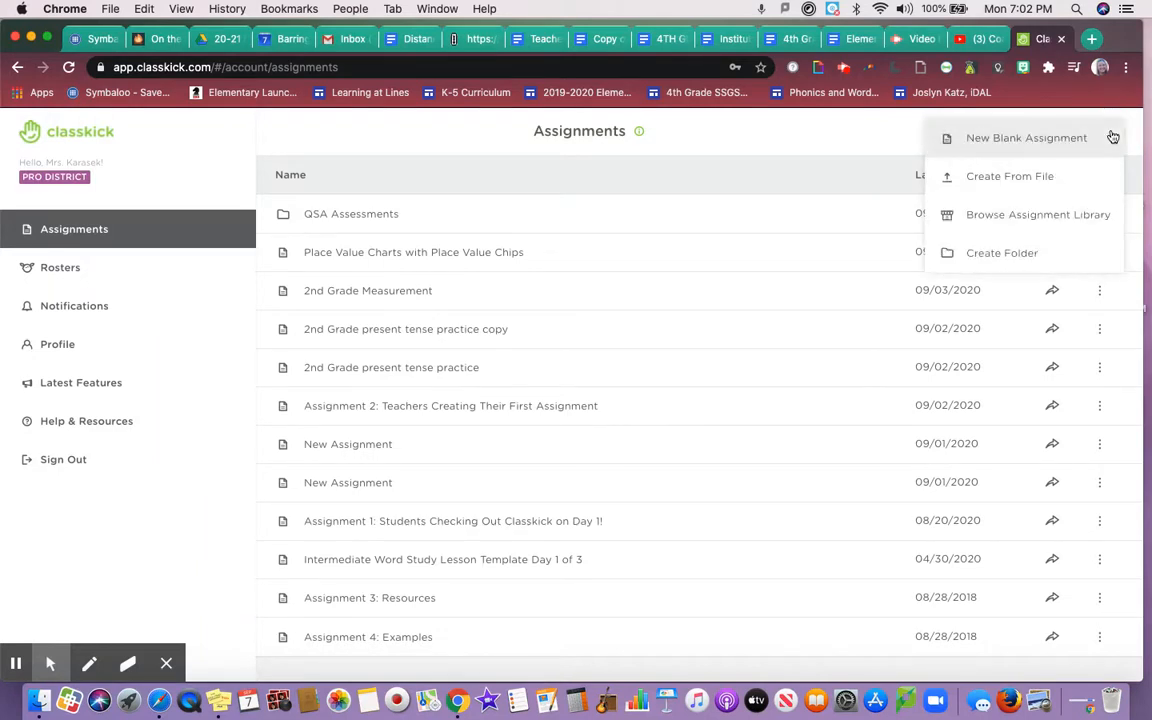
pyautogui.click(1048, 177)
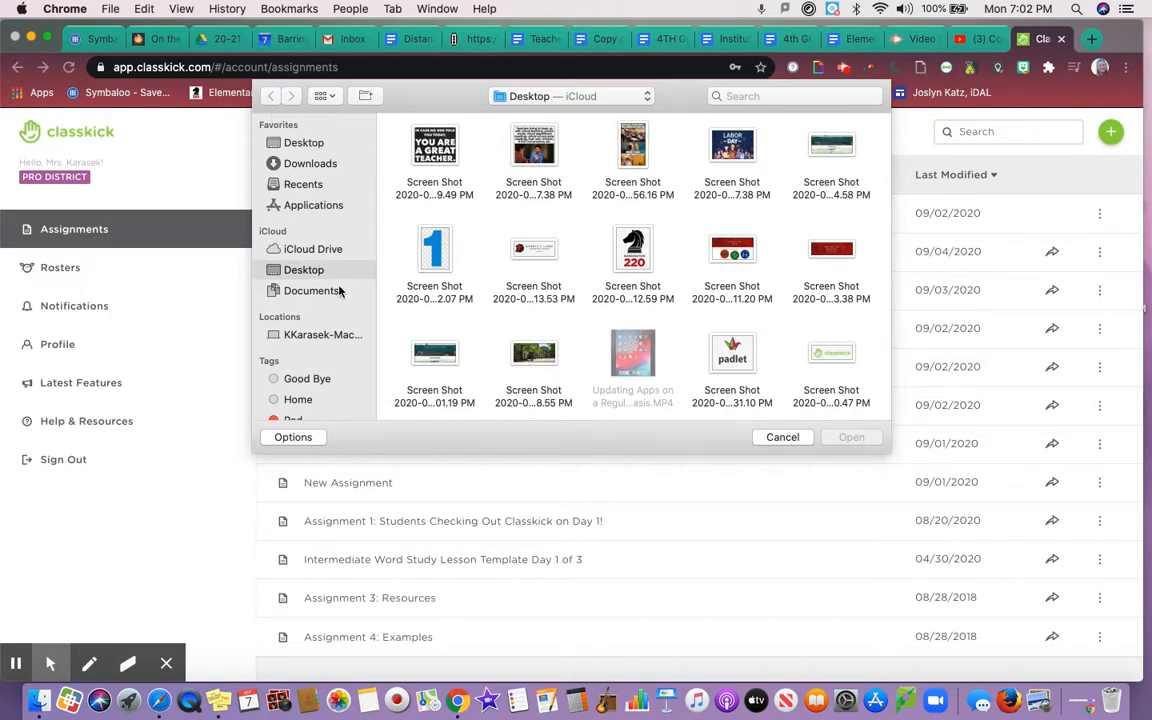
pyautogui.click(313, 250)
pyautogui.click(790, 437)
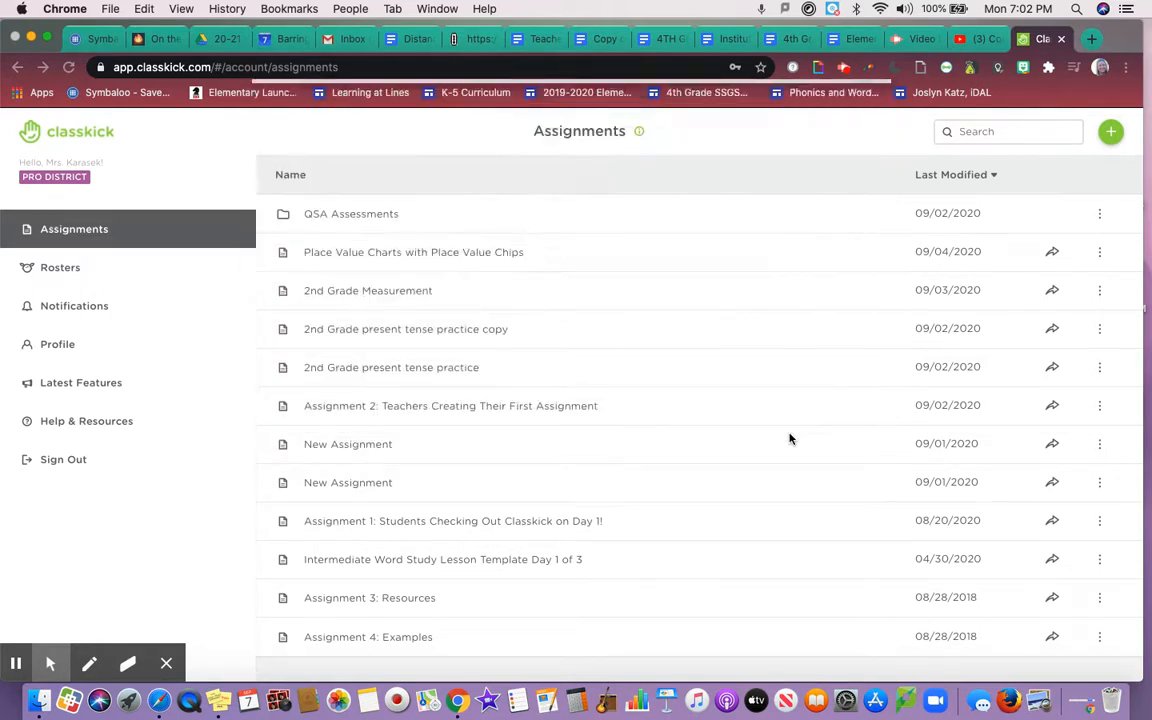
pyautogui.click(1110, 131)
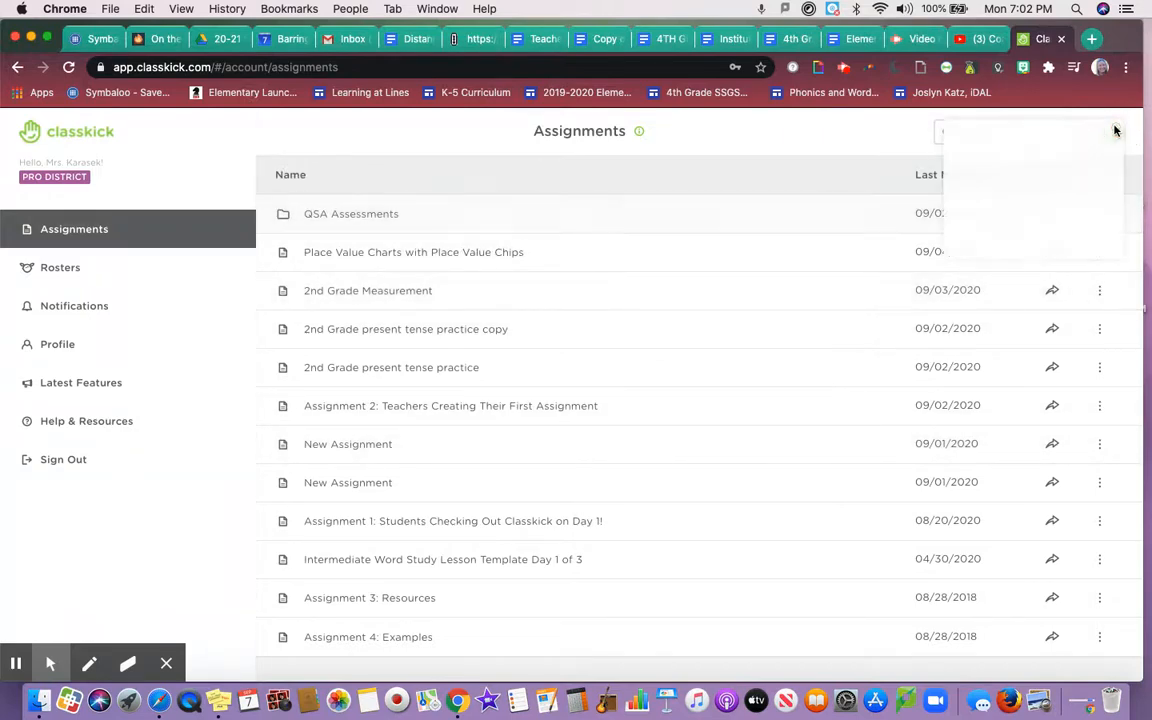
pyautogui.click(993, 184)
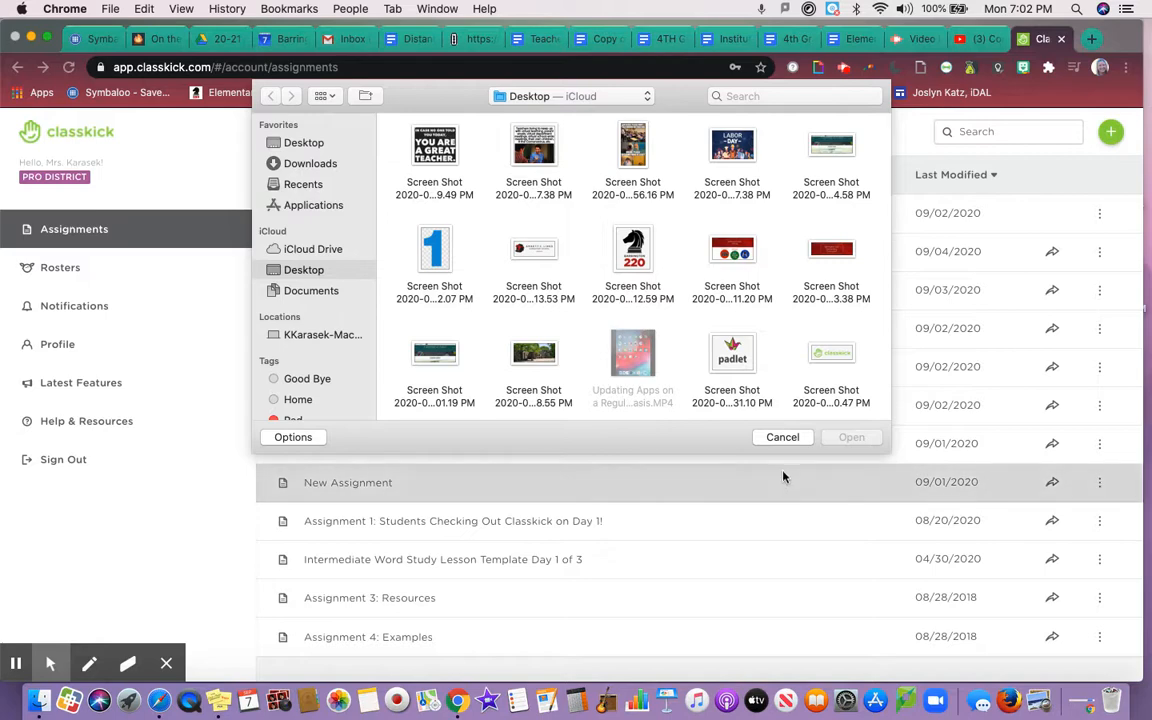
pyautogui.click(782, 437)
# Create a new blank assignment and keep its default name.
pyautogui.click(1110, 131)
pyautogui.click(1012, 142)
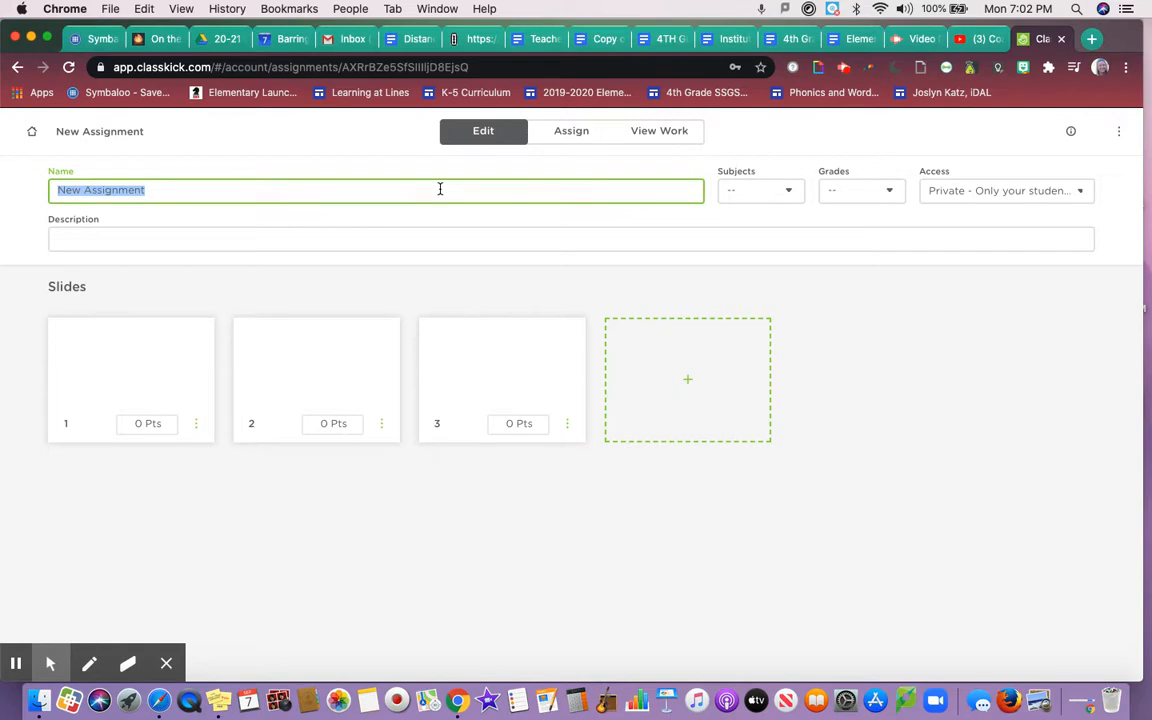
pyautogui.click(339, 163)
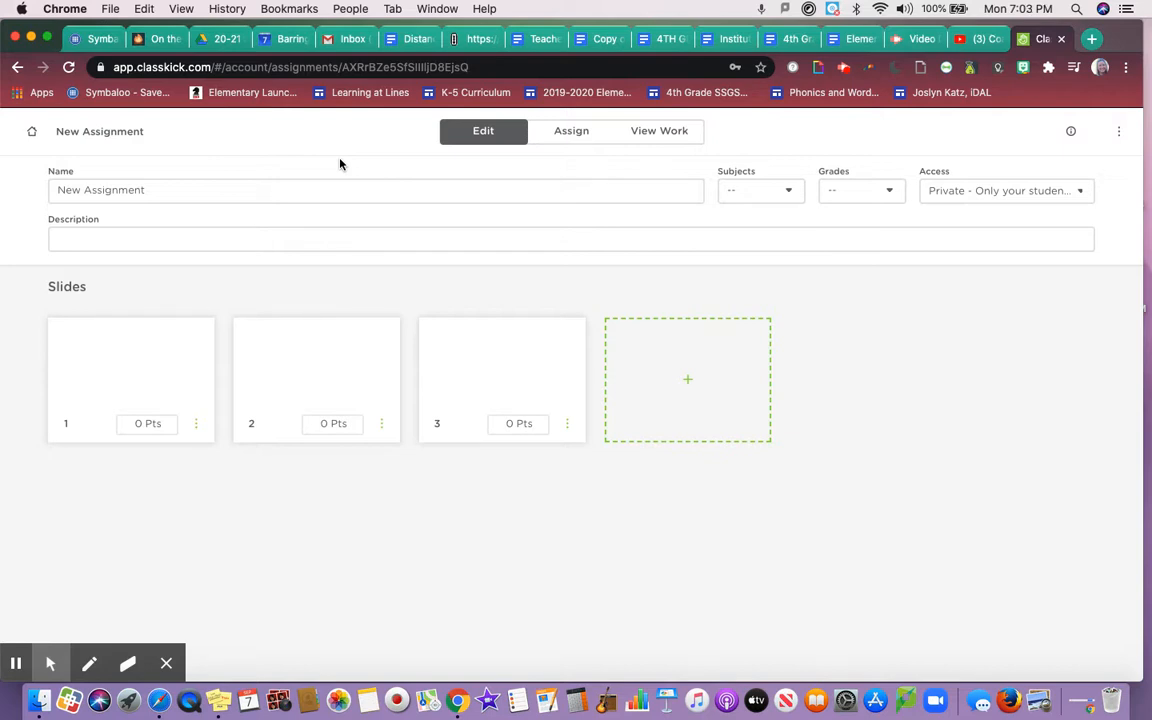
pyautogui.click(482, 156)
# Review the assignment's name and description fields and the available subject and grade choices.
pyautogui.click(176, 191)
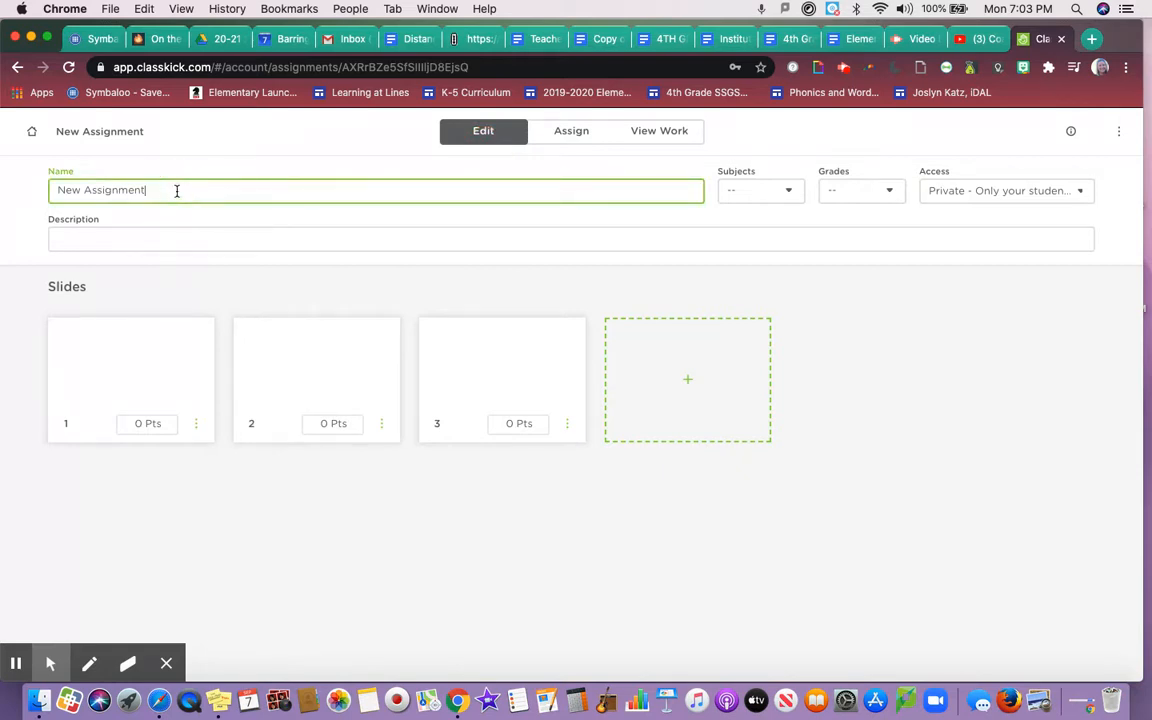
pyautogui.click(159, 243)
pyautogui.click(89, 235)
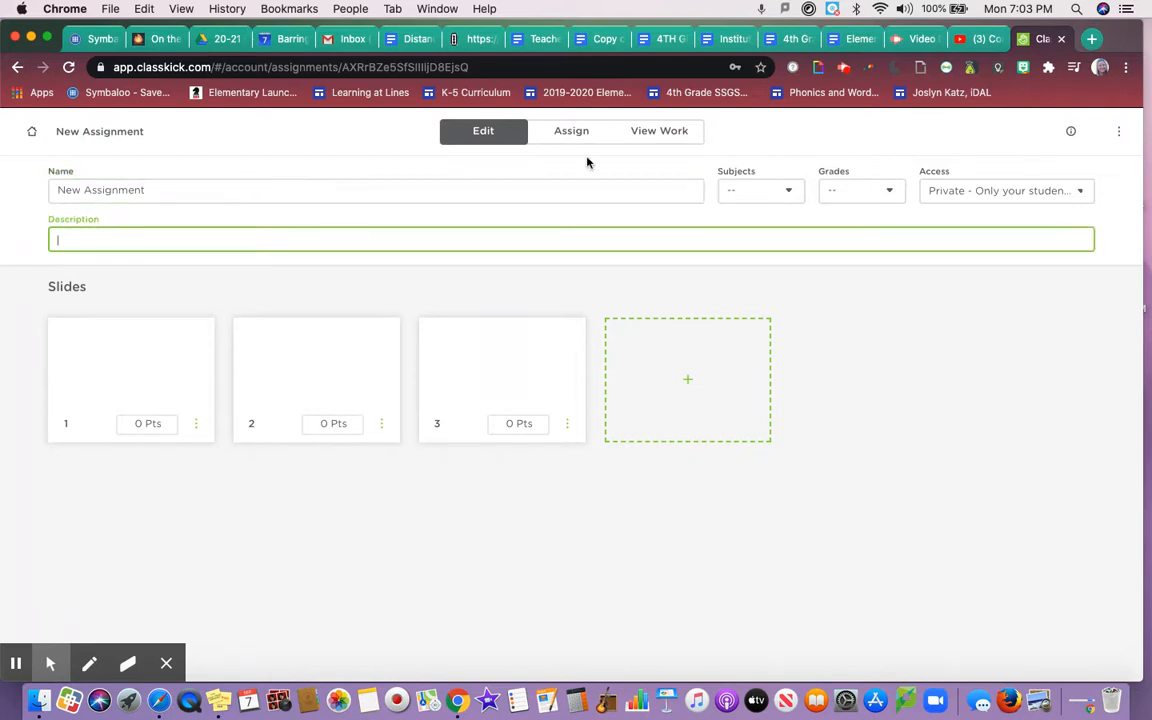
pyautogui.click(791, 190)
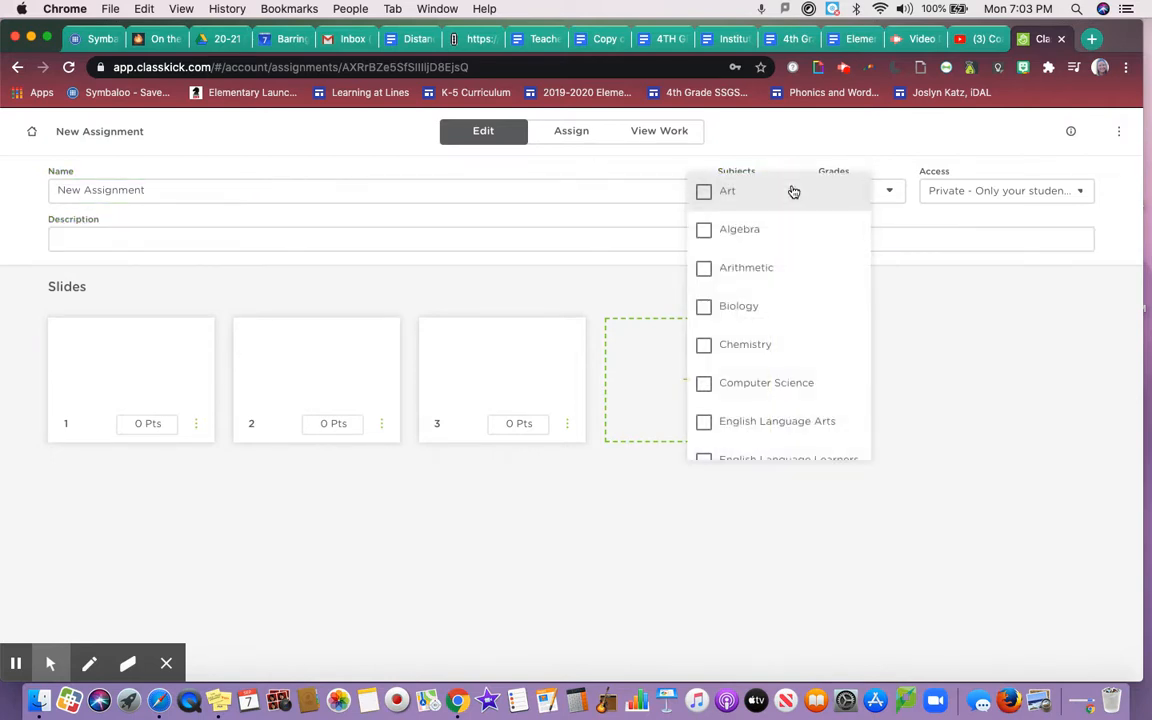
pyautogui.click(774, 144)
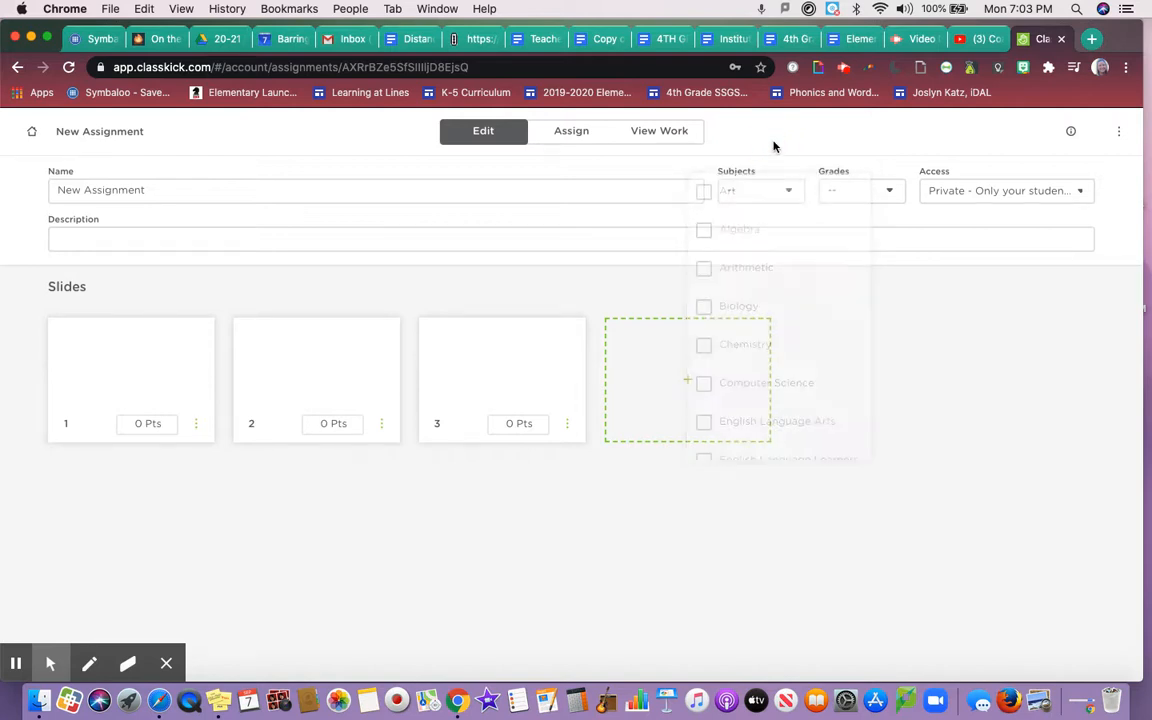
pyautogui.click(875, 196)
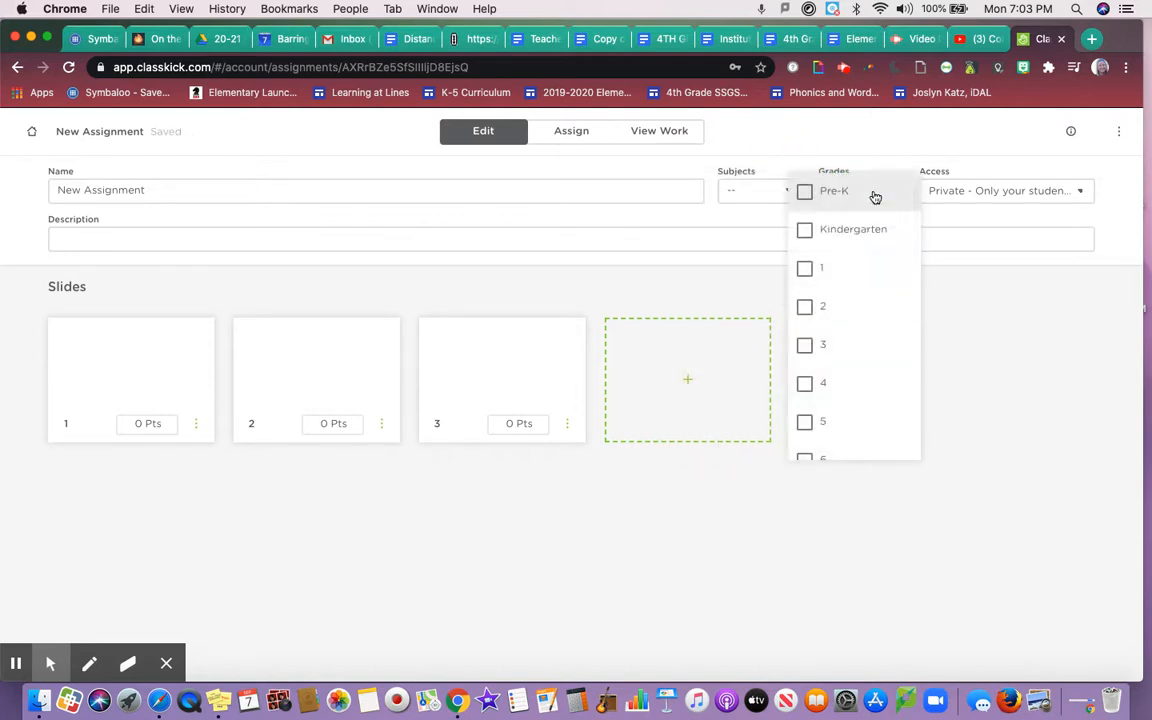
pyautogui.click(879, 132)
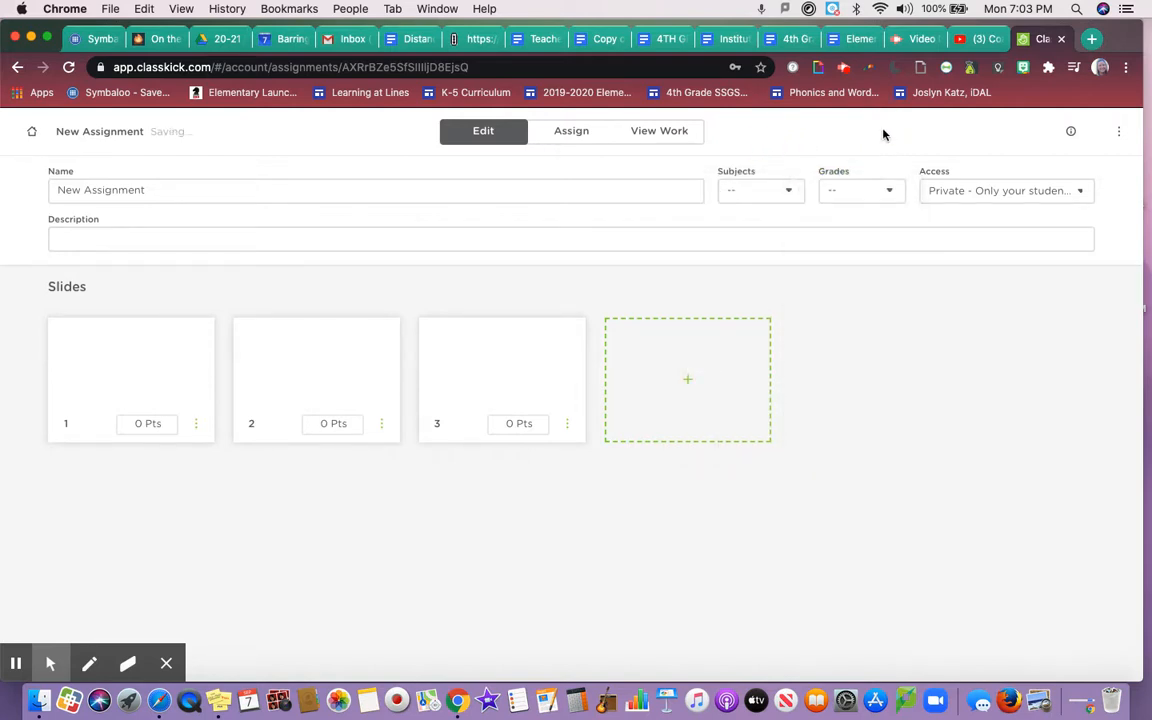
# Set the assignment's access to "Shared - Colleagues can view and make a copy" and look over its further options.
pyautogui.click(953, 191)
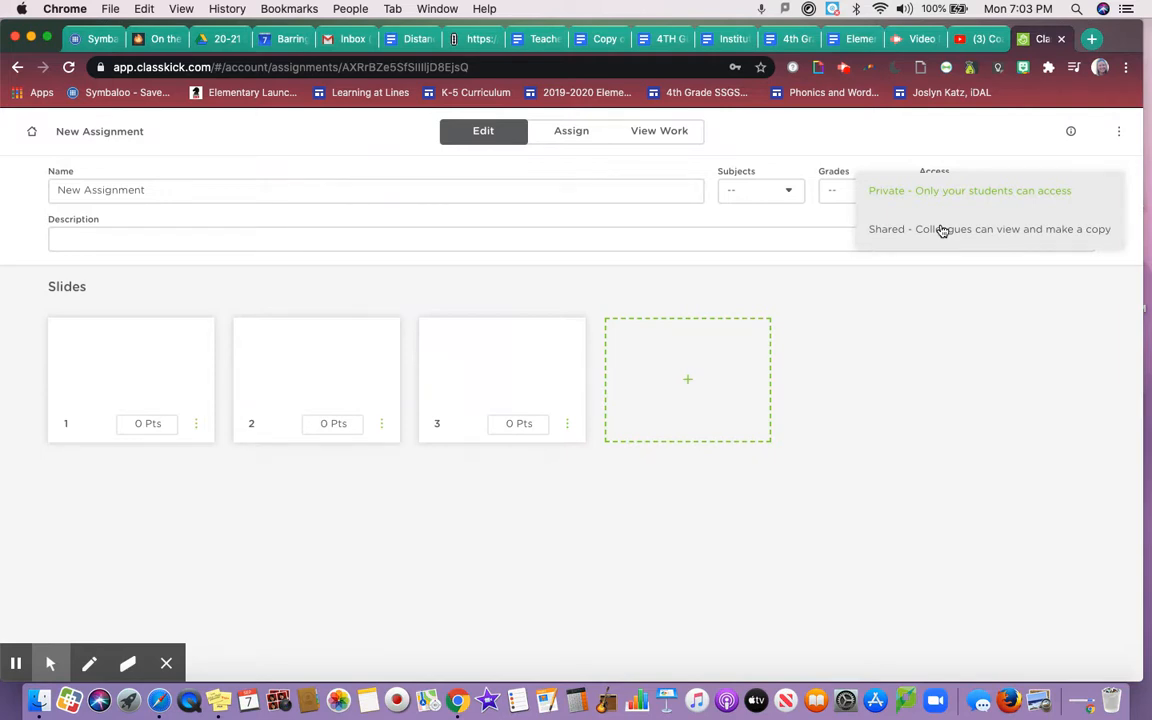
pyautogui.click(941, 230)
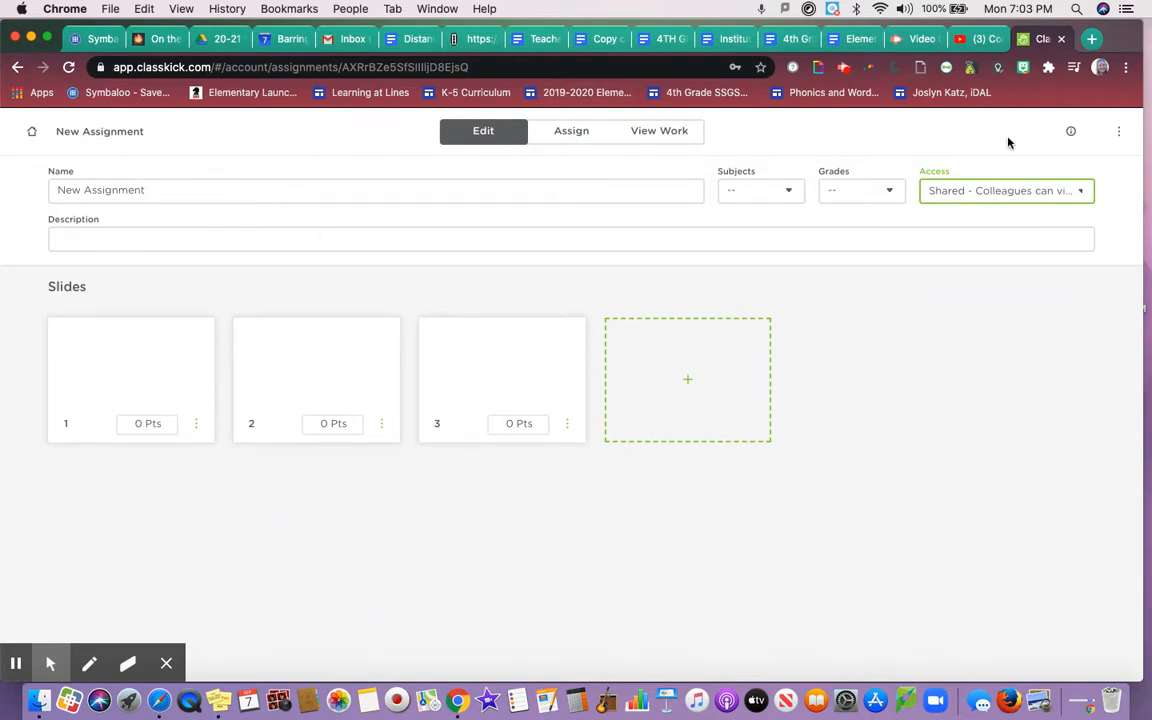
pyautogui.click(1118, 134)
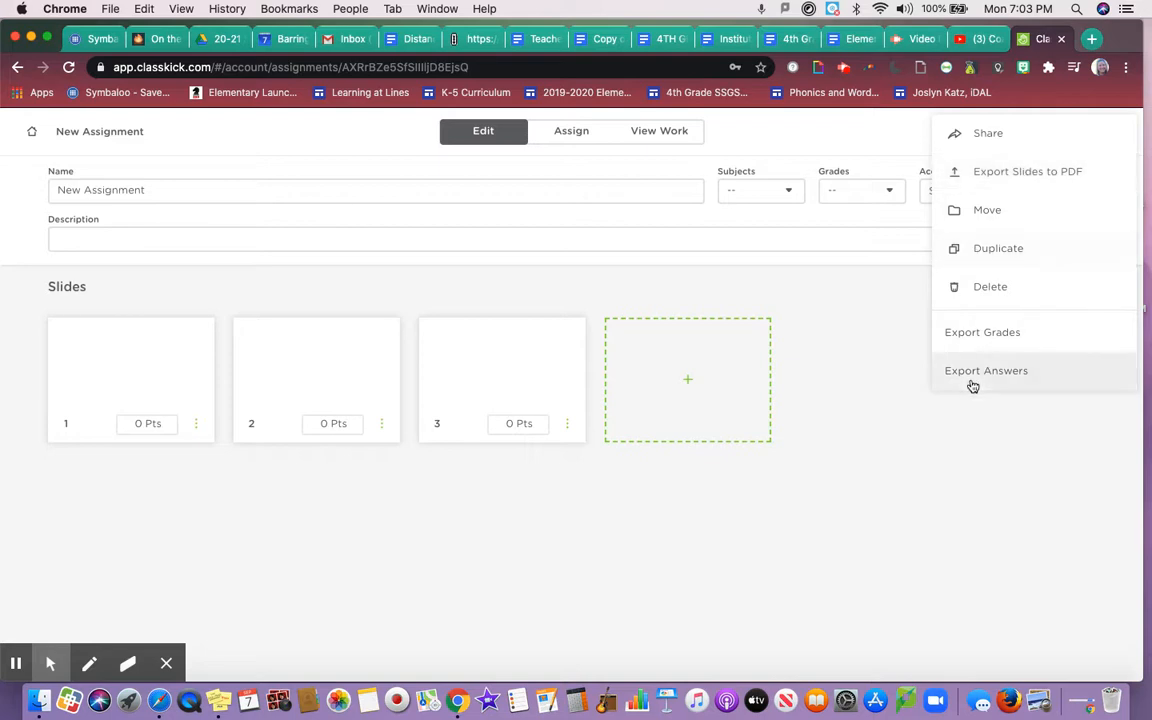
pyautogui.click(843, 486)
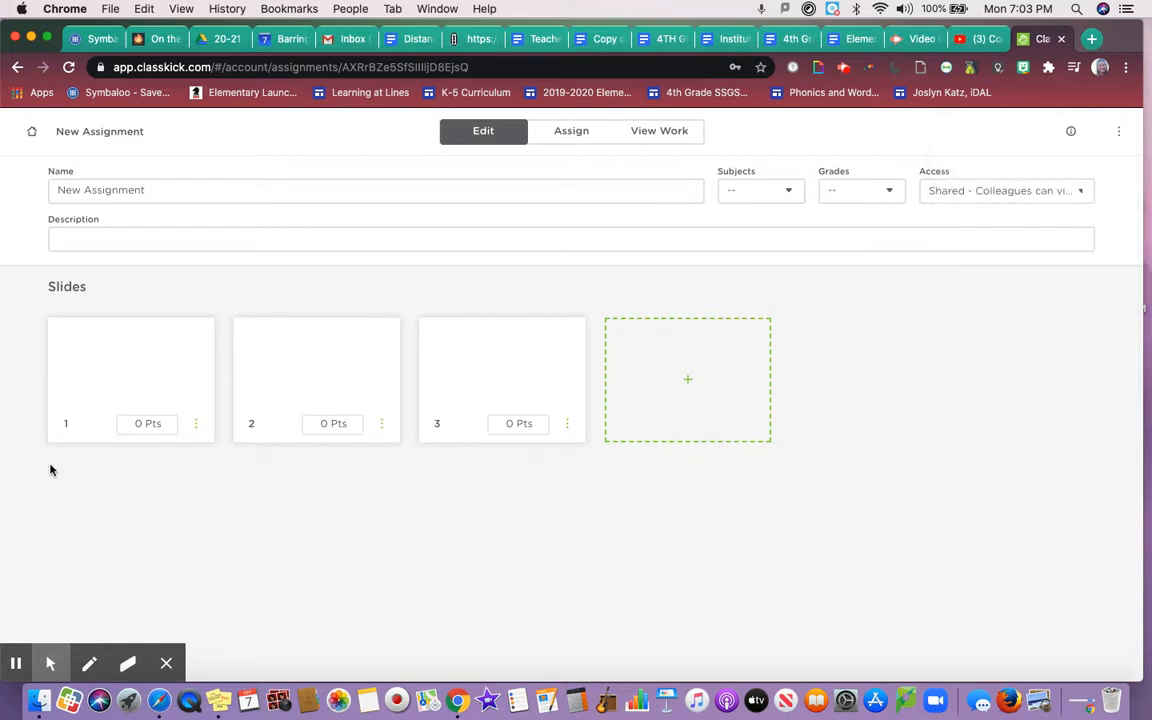
# Open slide 1 of the new assignment for editing.
pyautogui.click(124, 369)
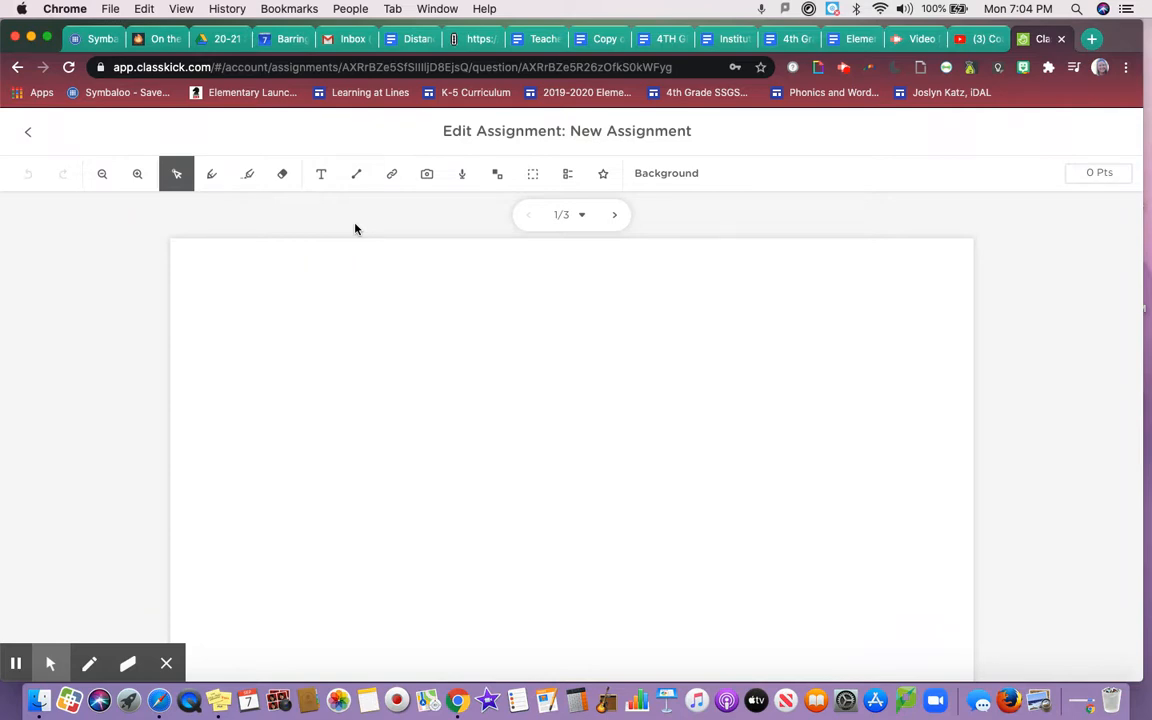
pyautogui.click(428, 175)
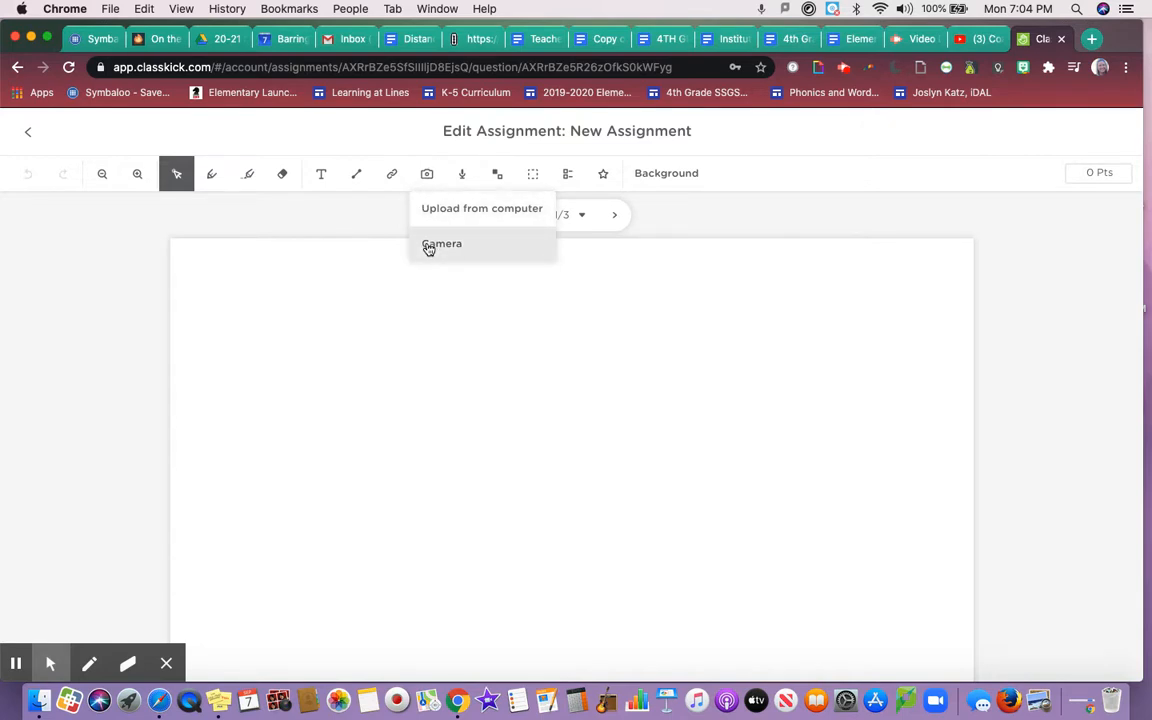
pyautogui.click(428, 207)
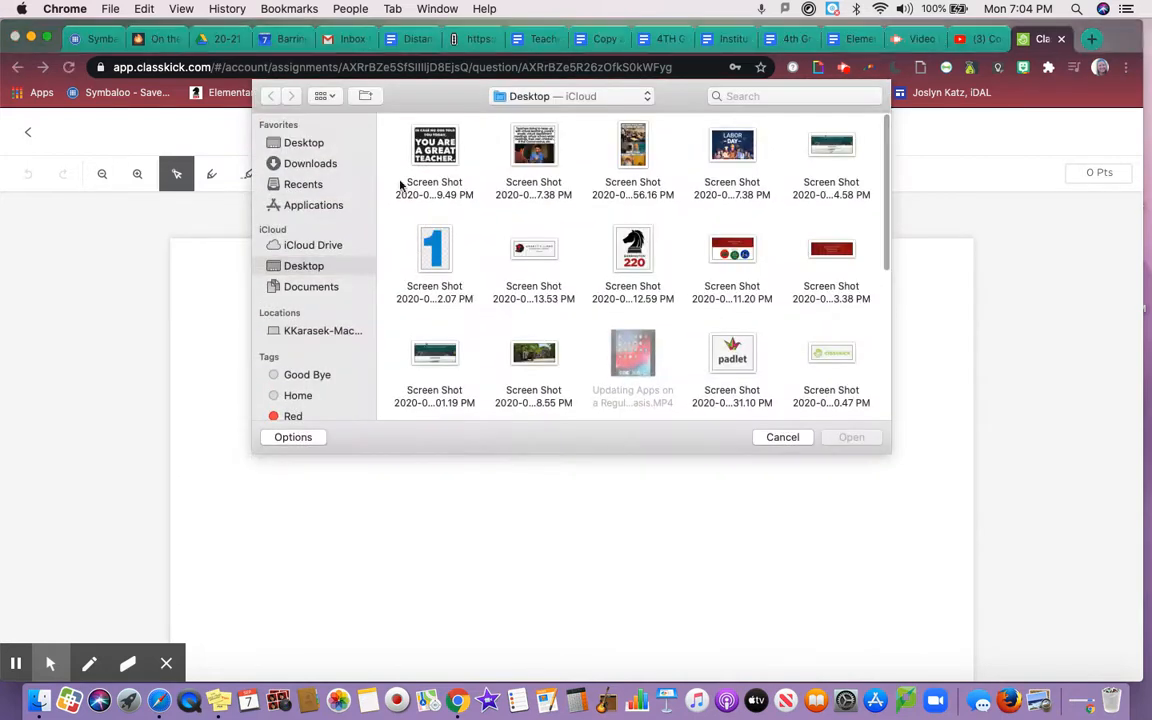
pyautogui.click(765, 438)
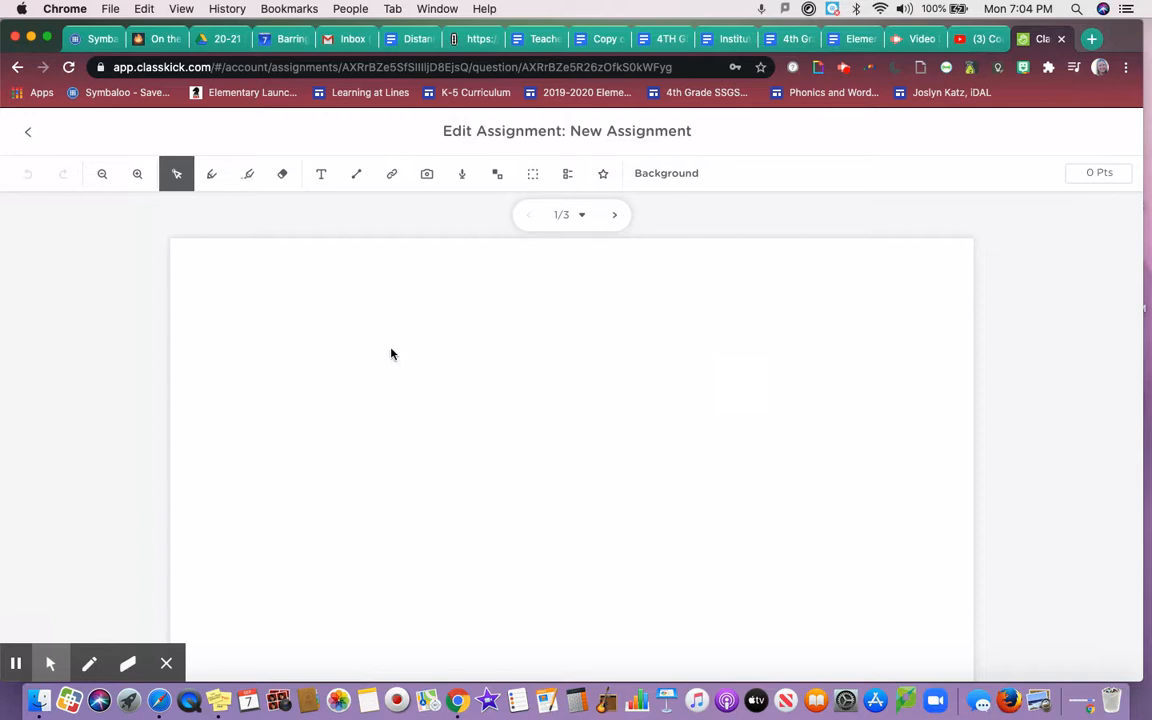
# Look at the options of the pen, highlighter and eraser tools.
pyautogui.click(180, 186)
pyautogui.click(212, 183)
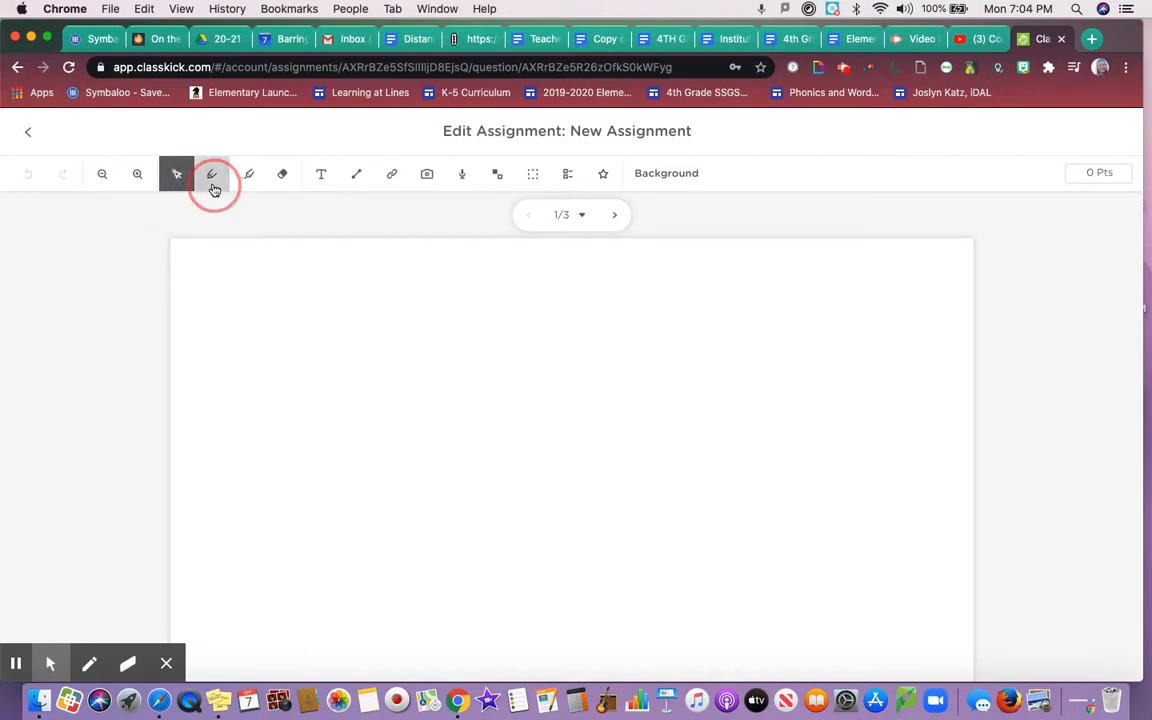
pyautogui.click(248, 178)
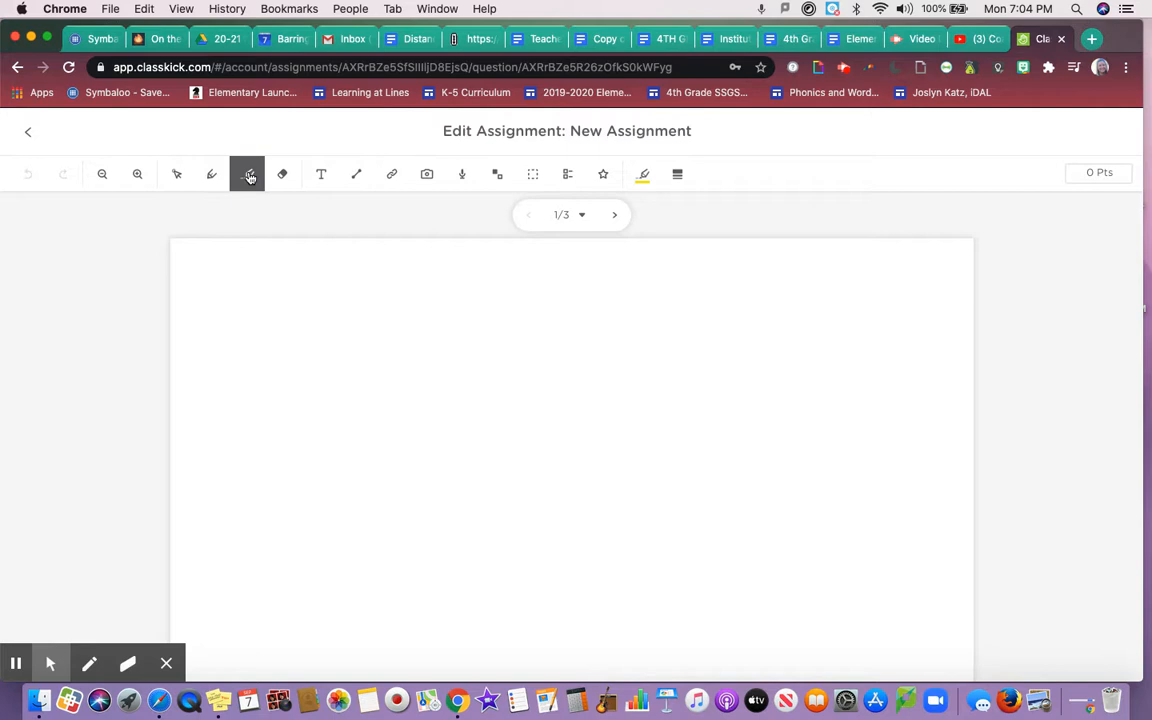
pyautogui.click(281, 178)
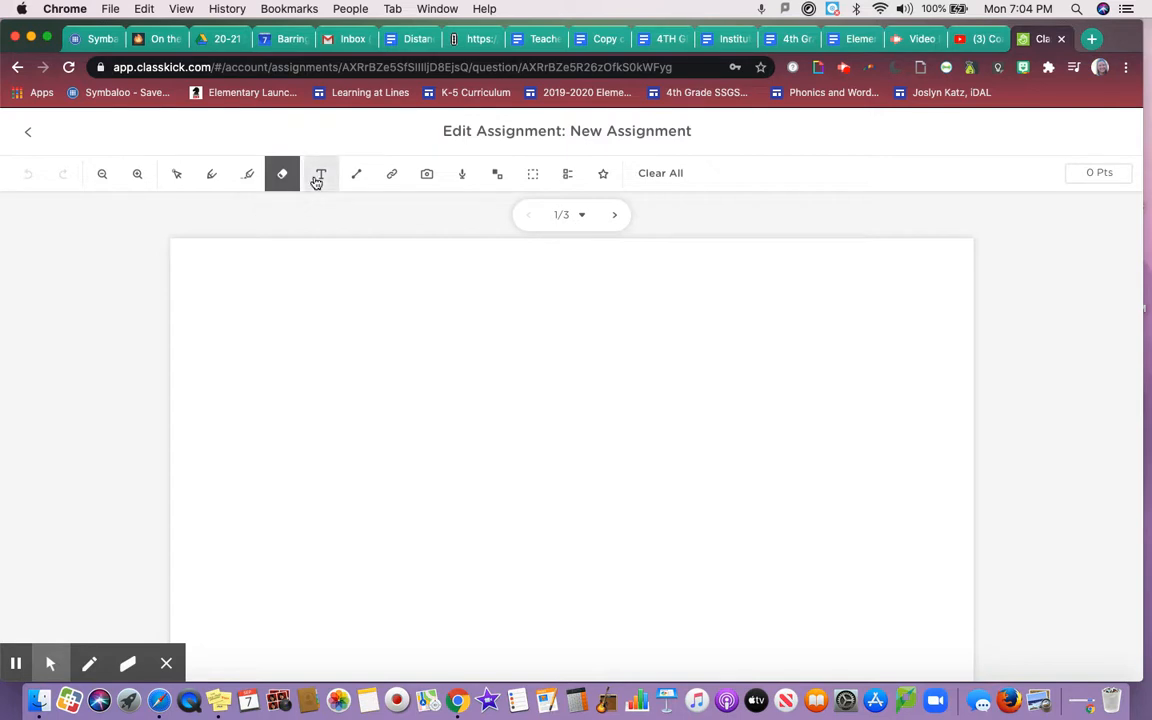
# Add a text box reading "Type your text" in the upper part of slide 1.
pyautogui.click(318, 178)
pyautogui.click(286, 320)
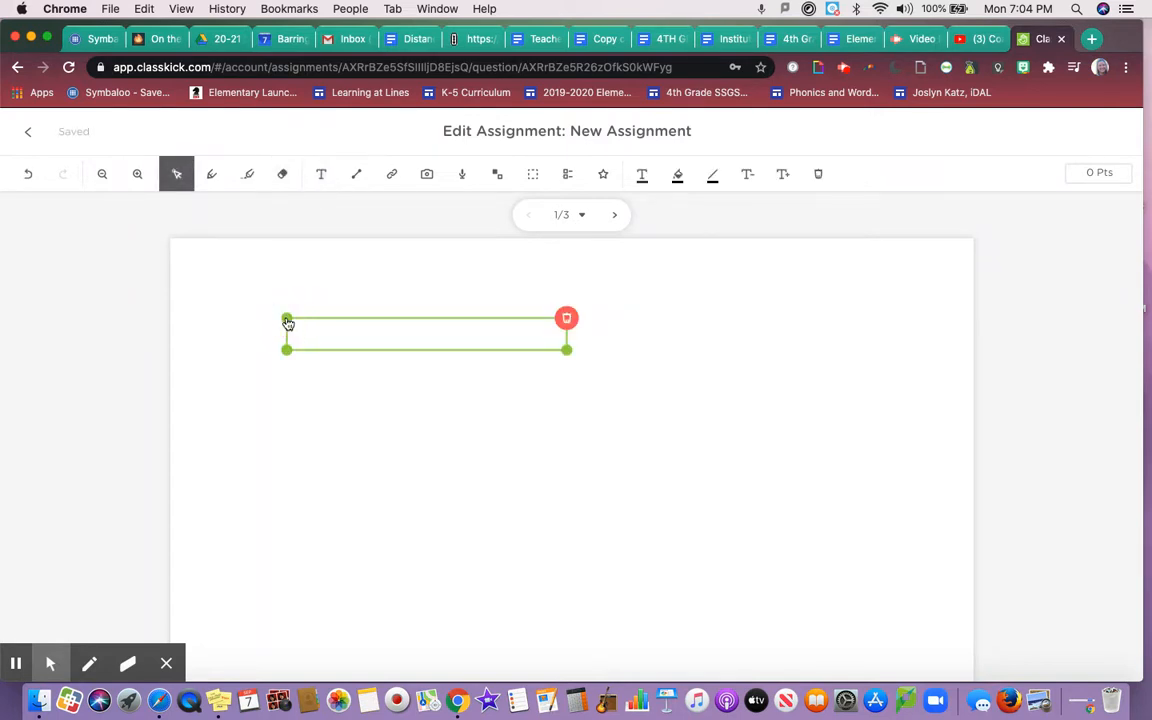
pyautogui.write('Type yur')
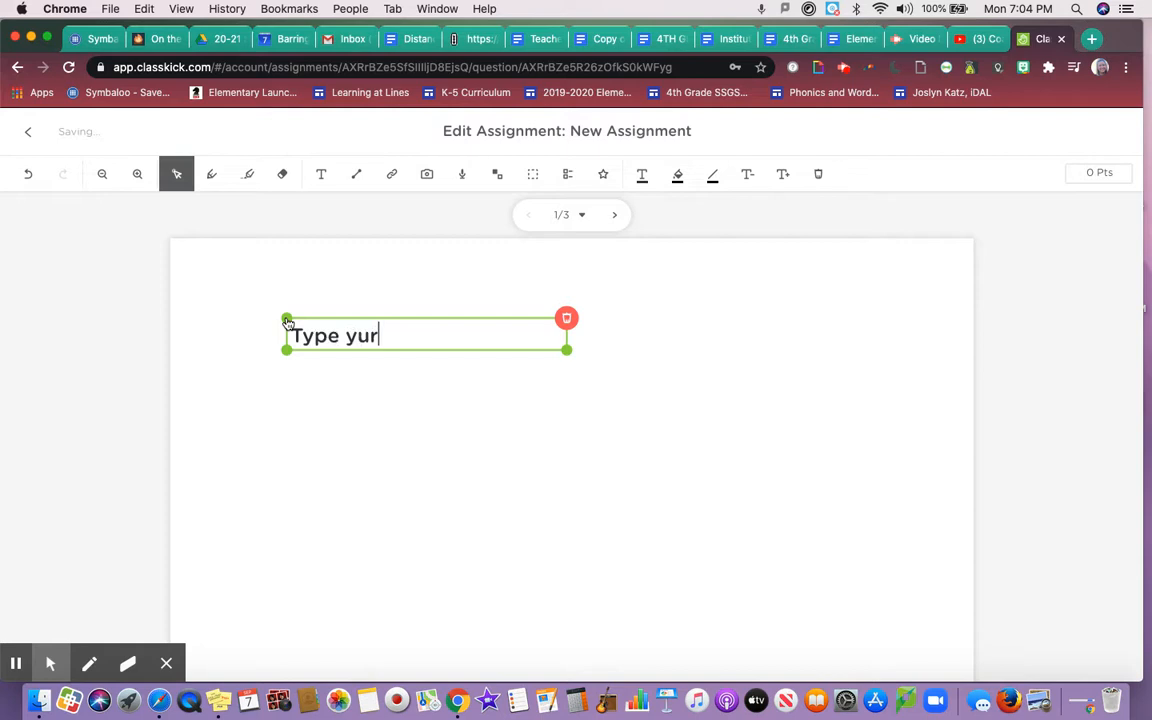
pyautogui.press('BackSpace')
pyautogui.press('BackSpace')
pyautogui.press('BackSpace')
pyautogui.write('iy')
pyautogui.press('BackSpace')
pyautogui.press('BackSpace')
pyautogui.write('our text')
pyautogui.click(426, 413)
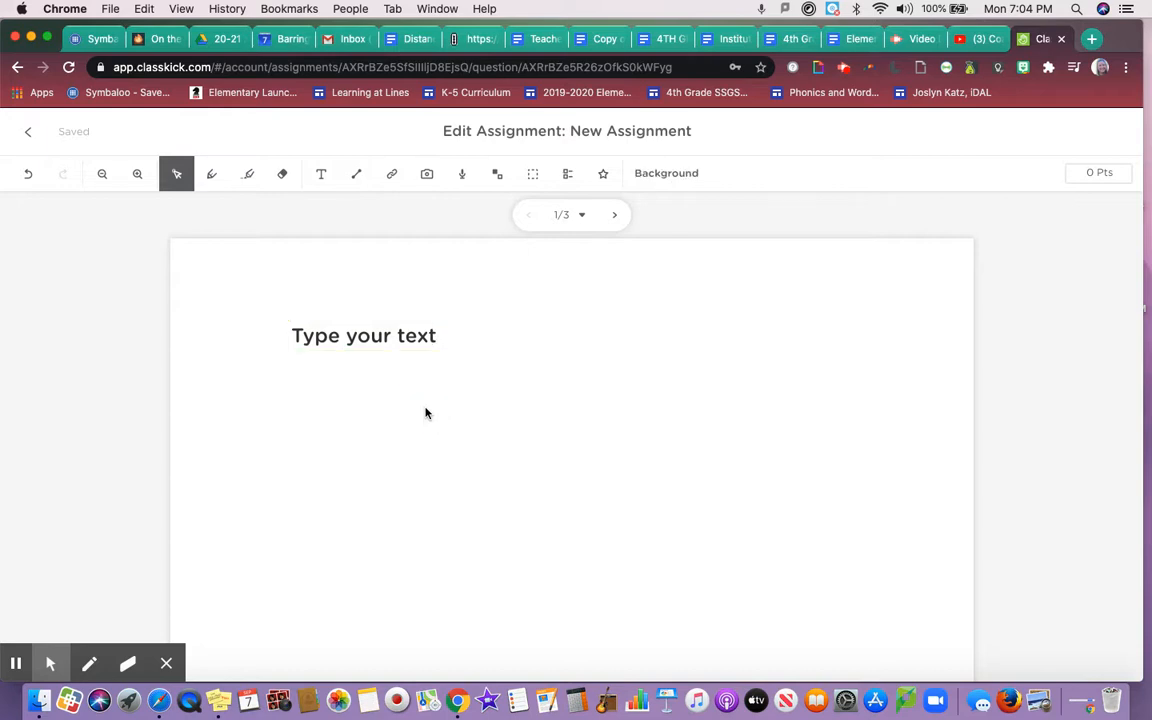
# Move the text box up to the slide's top centre and delete it.
pyautogui.moveTo(411, 335); pyautogui.dragTo(545, 293)
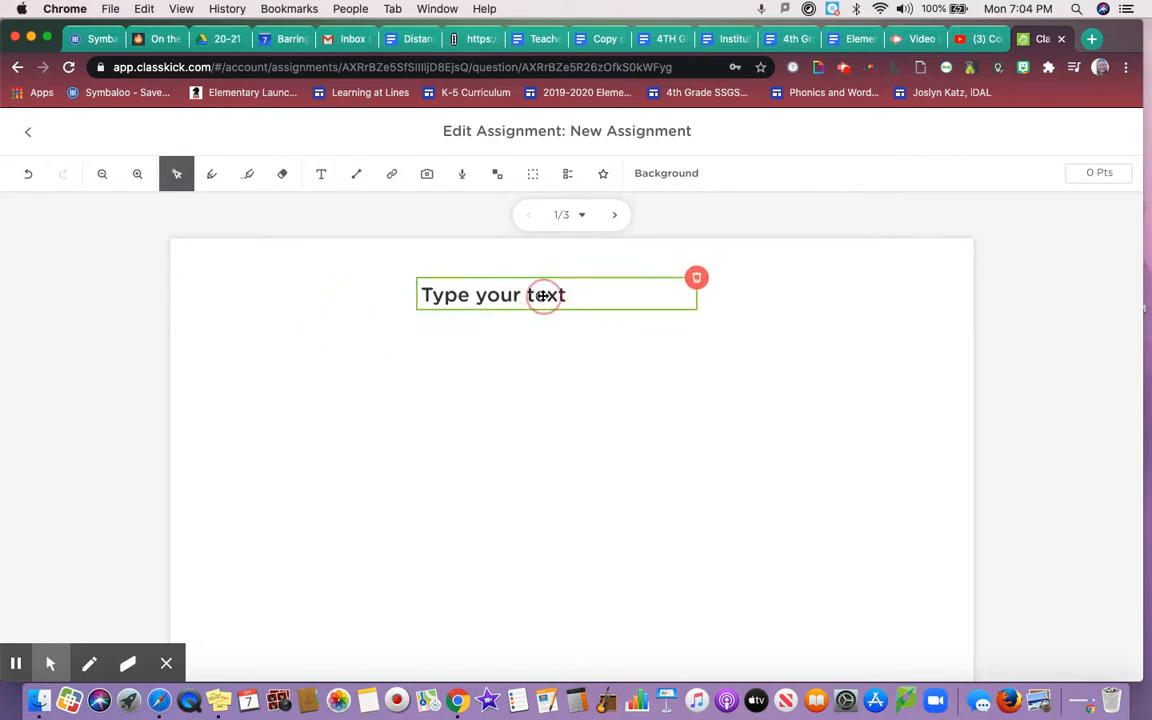
pyautogui.click(694, 283)
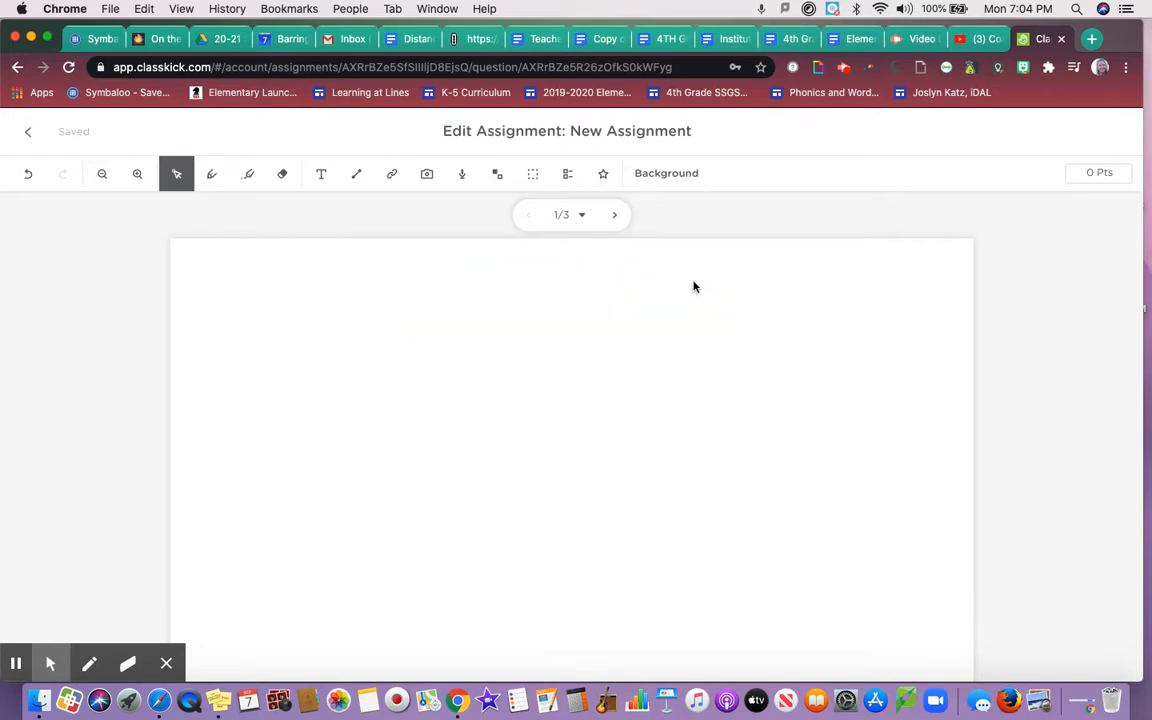
# Draw a horizontal line across the middle of the slide and delete it.
pyautogui.click(361, 174)
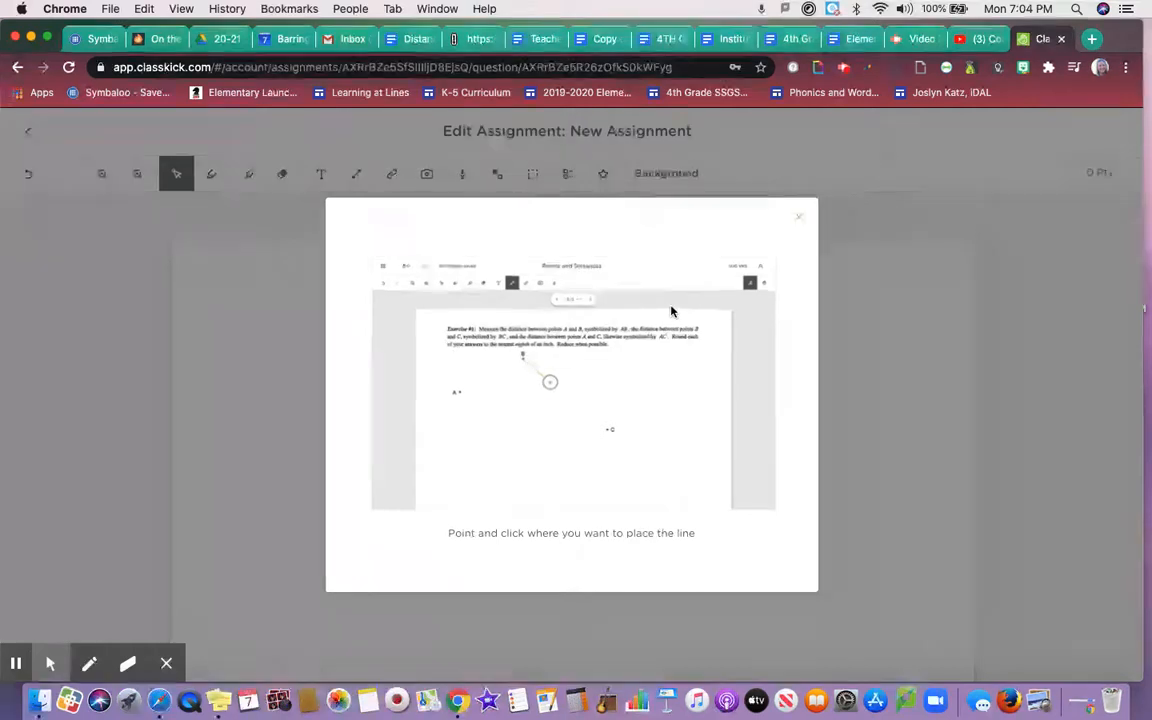
pyautogui.click(799, 217)
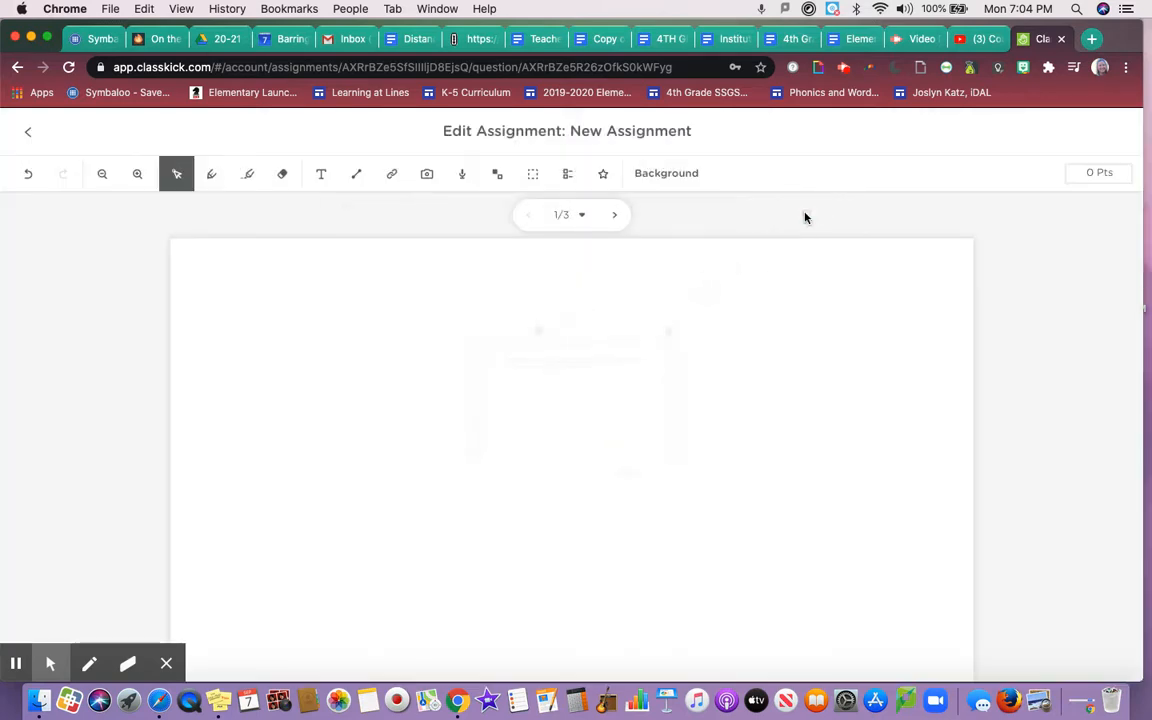
pyautogui.click(396, 427)
pyautogui.moveTo(475, 506); pyautogui.dragTo(847, 427)
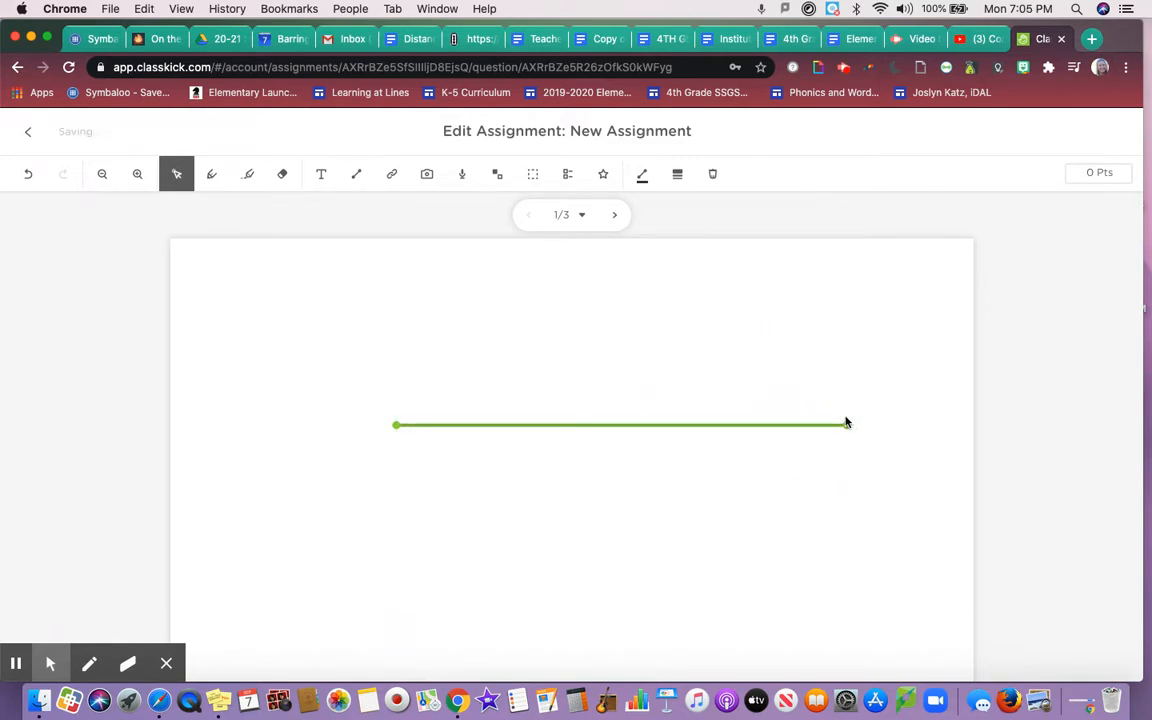
pyautogui.press('Delete')
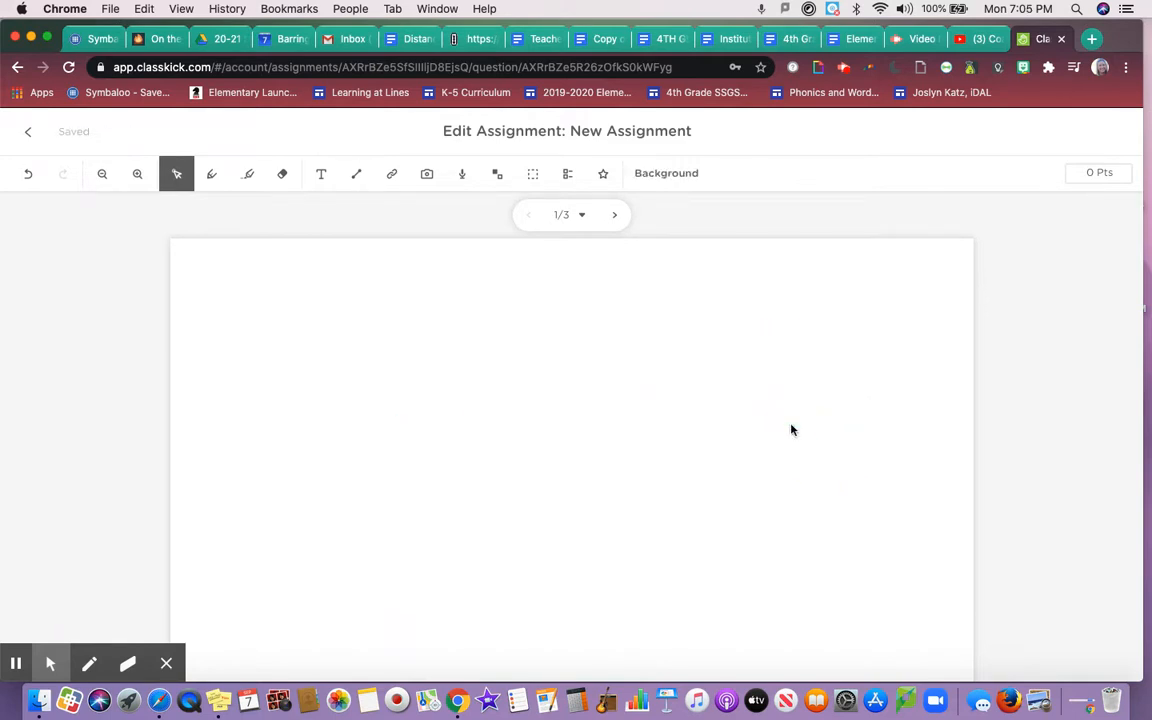
# Look at the form for adding a URL or a YouTube/Vimeo link and at the image tool.
pyautogui.click(393, 176)
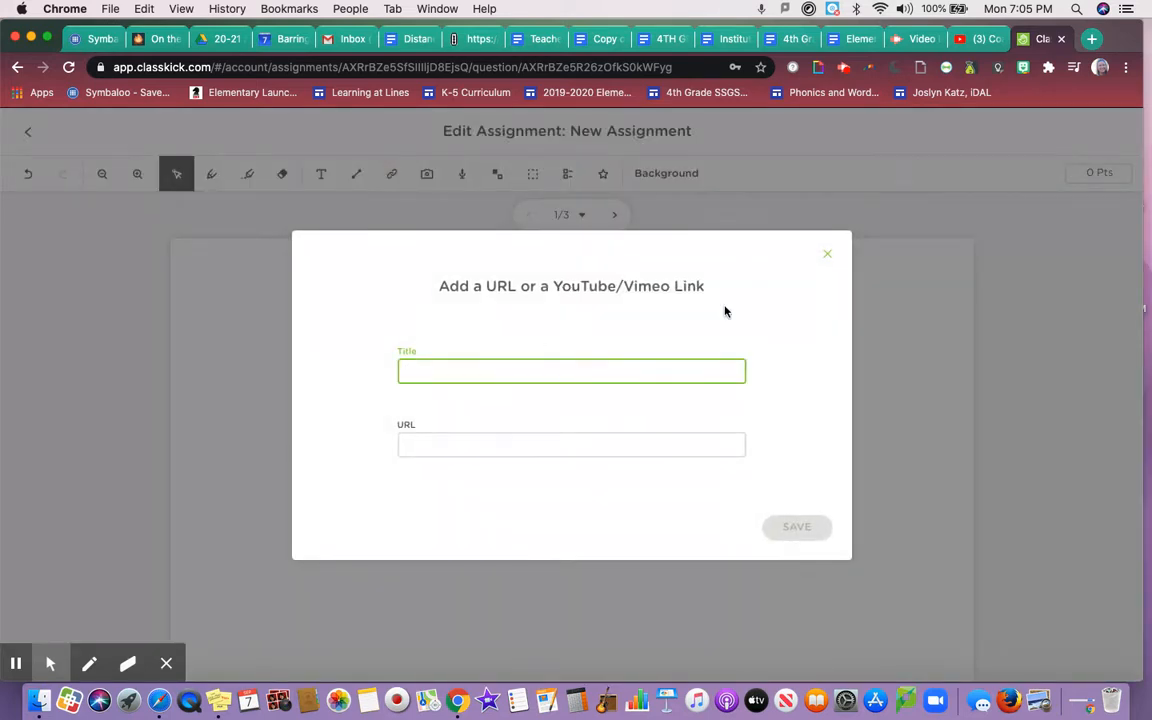
pyautogui.click(826, 254)
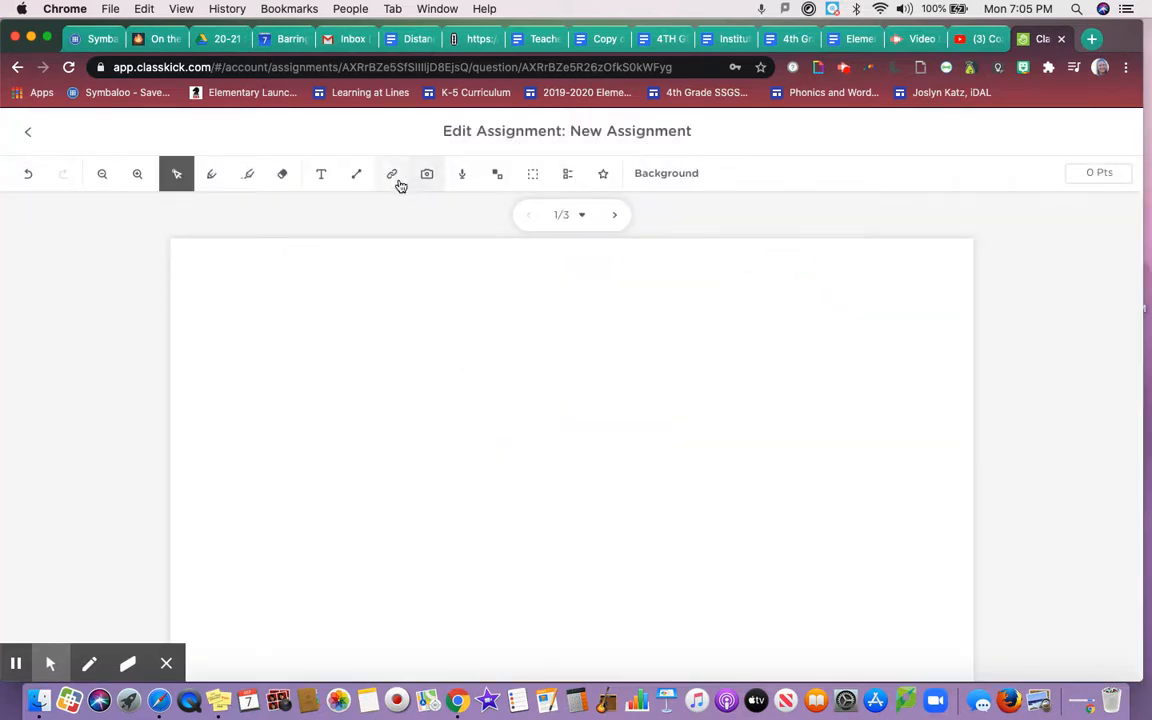
pyautogui.click(430, 176)
# Record an audio clip of about 7 seconds on slide 1 and move it to the slide's top centre.
pyautogui.click(462, 176)
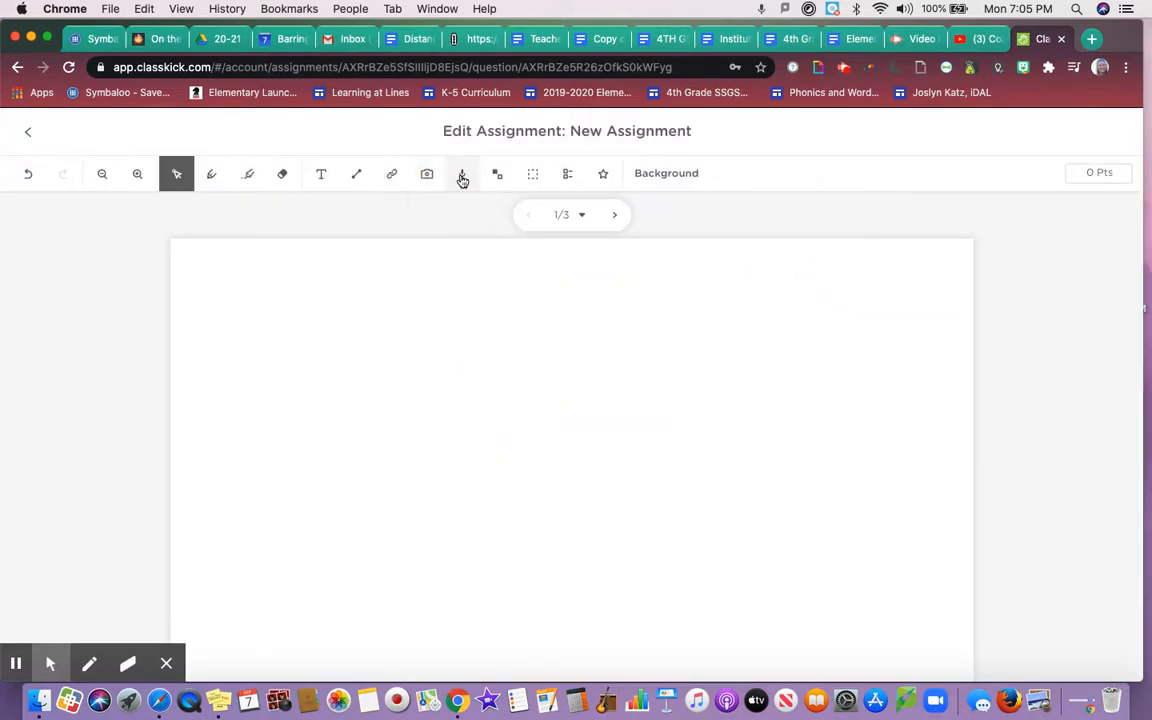
pyautogui.click(462, 177)
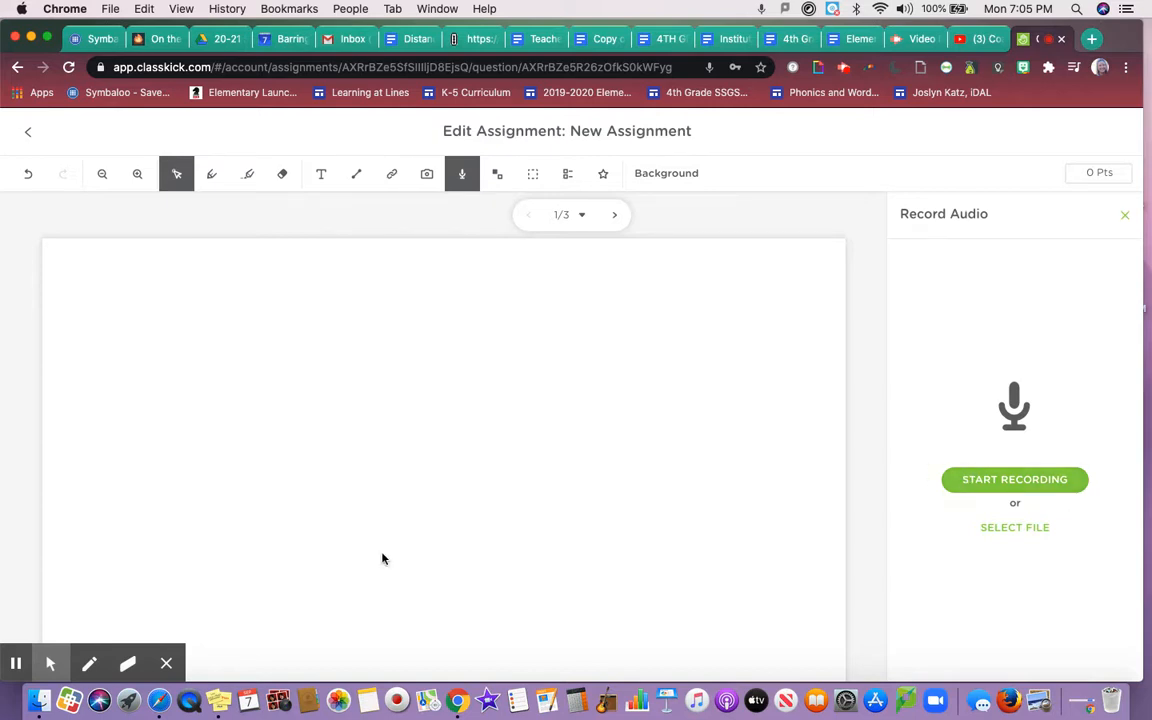
pyautogui.click(989, 490)
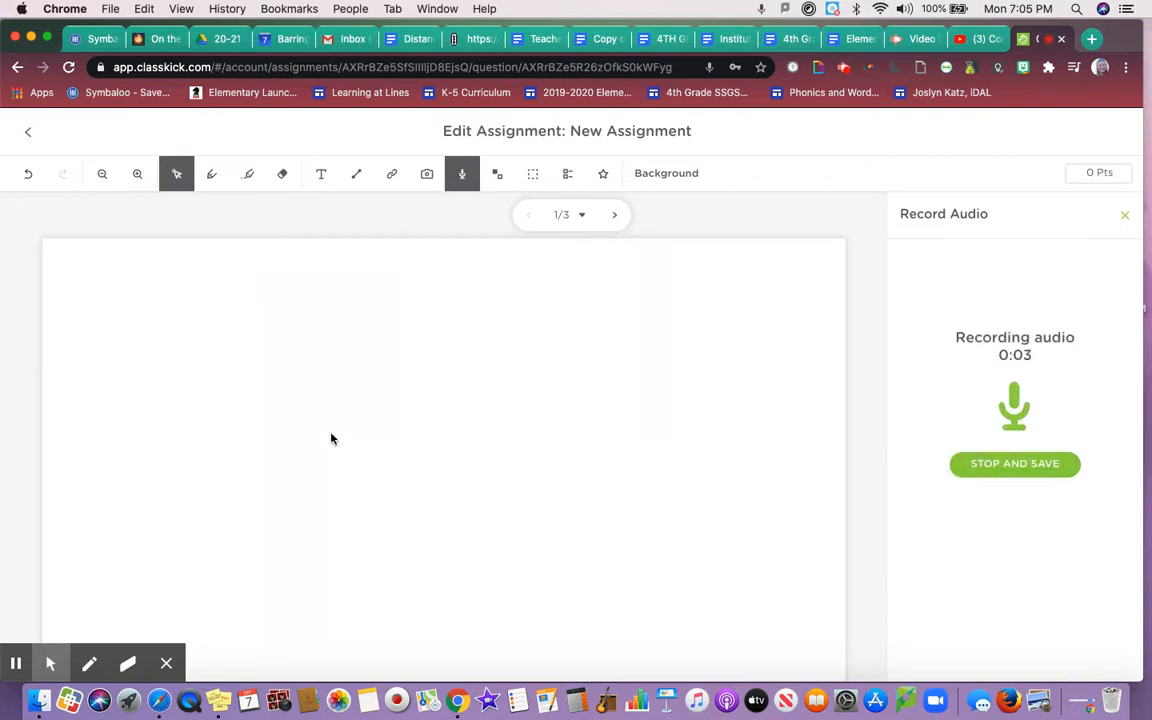
pyautogui.click(967, 465)
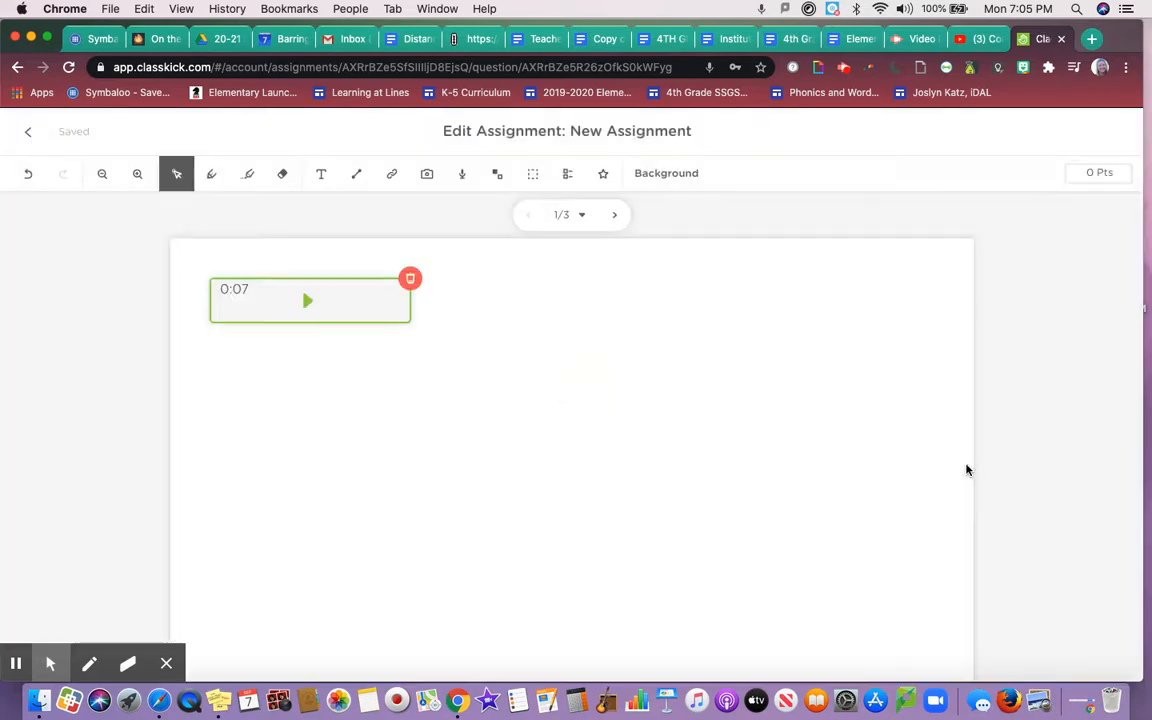
pyautogui.moveTo(393, 309); pyautogui.dragTo(661, 293)
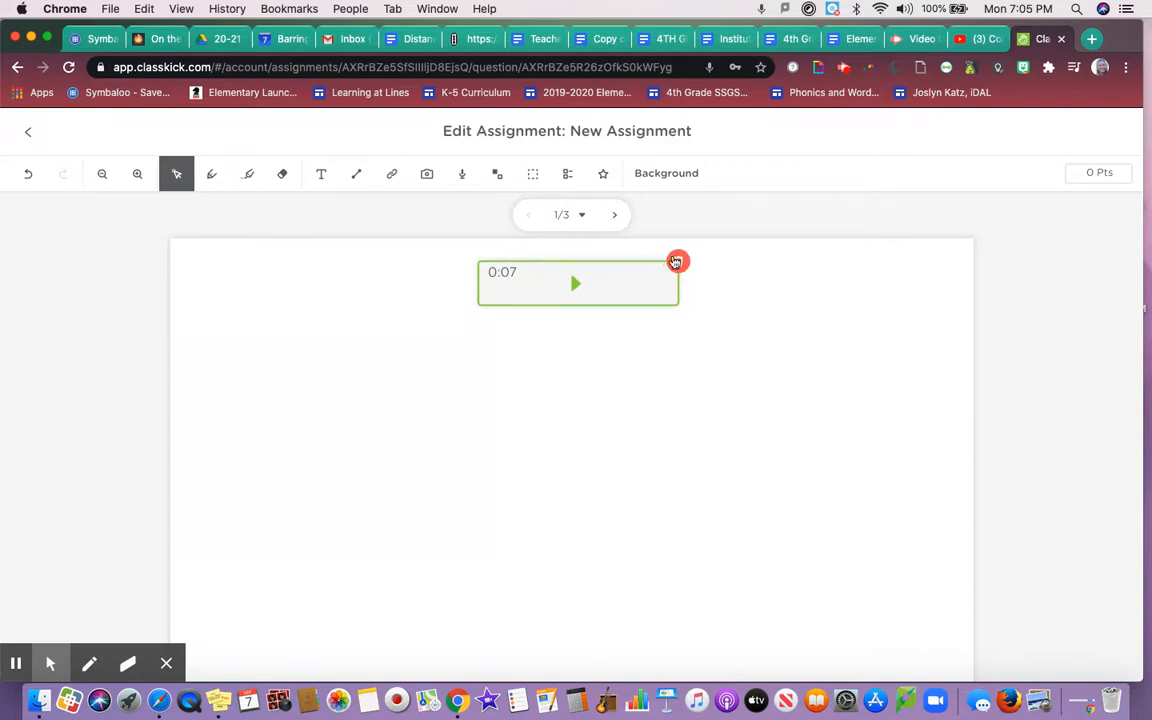
pyautogui.click(416, 447)
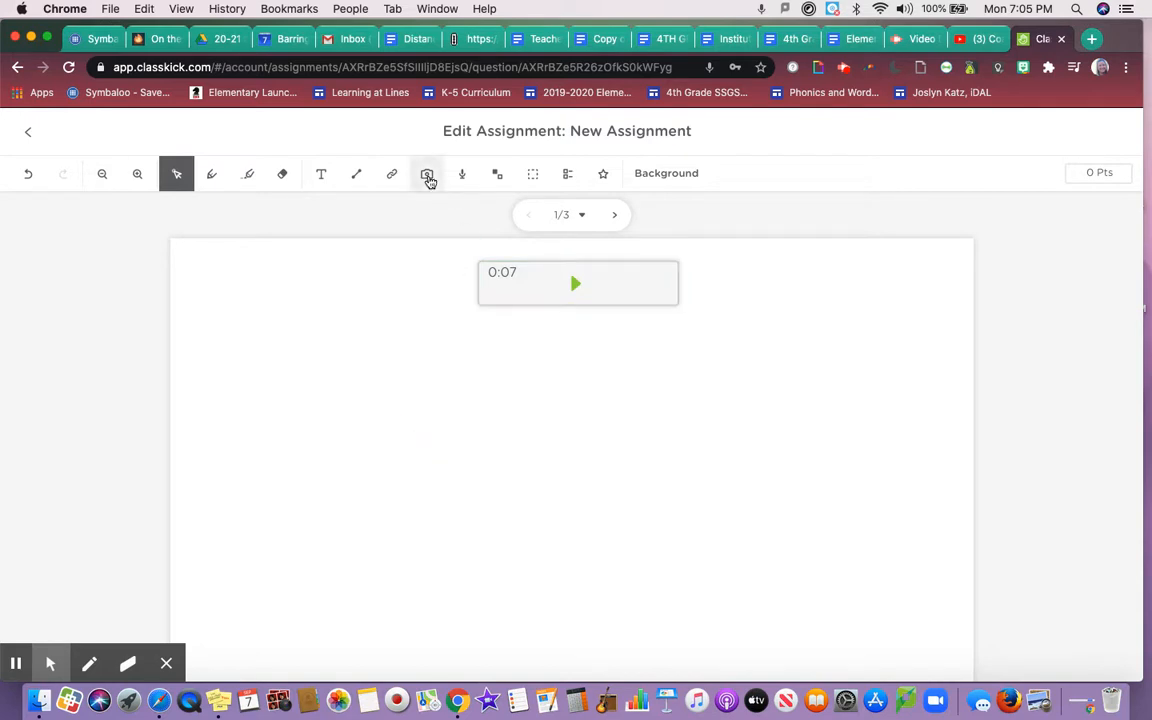
# Look at the movable image (manipulative) example and the multiple choice element's instructions.
pyautogui.click(487, 180)
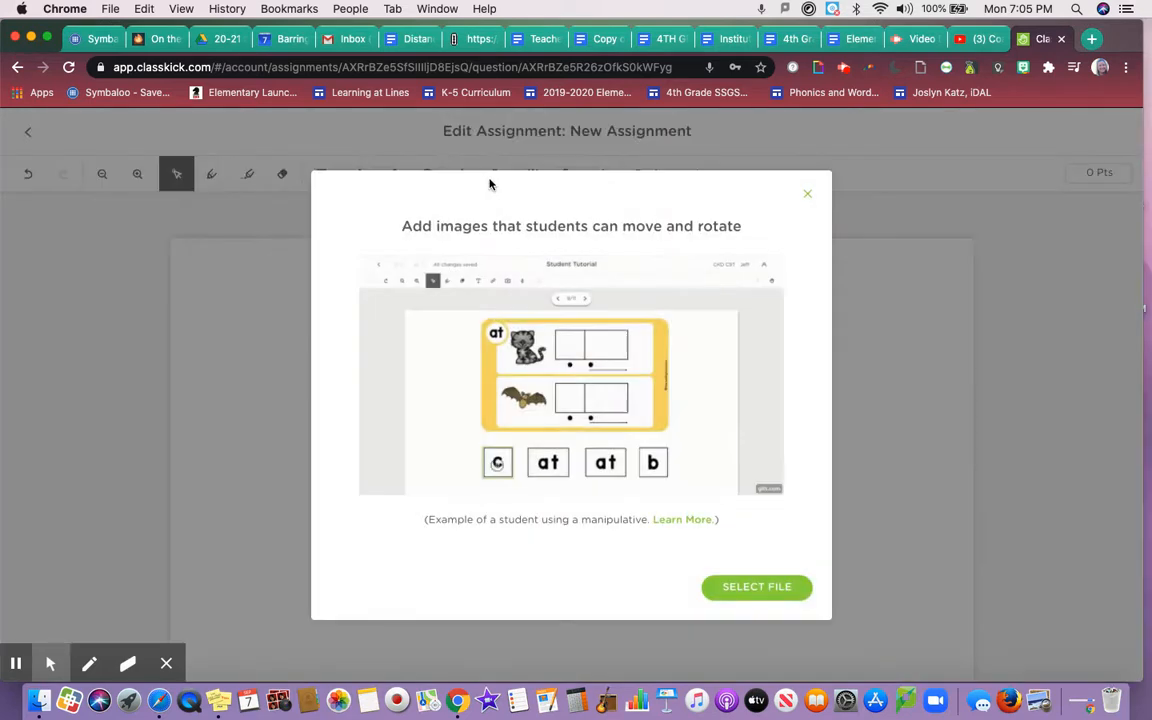
pyautogui.click(807, 193)
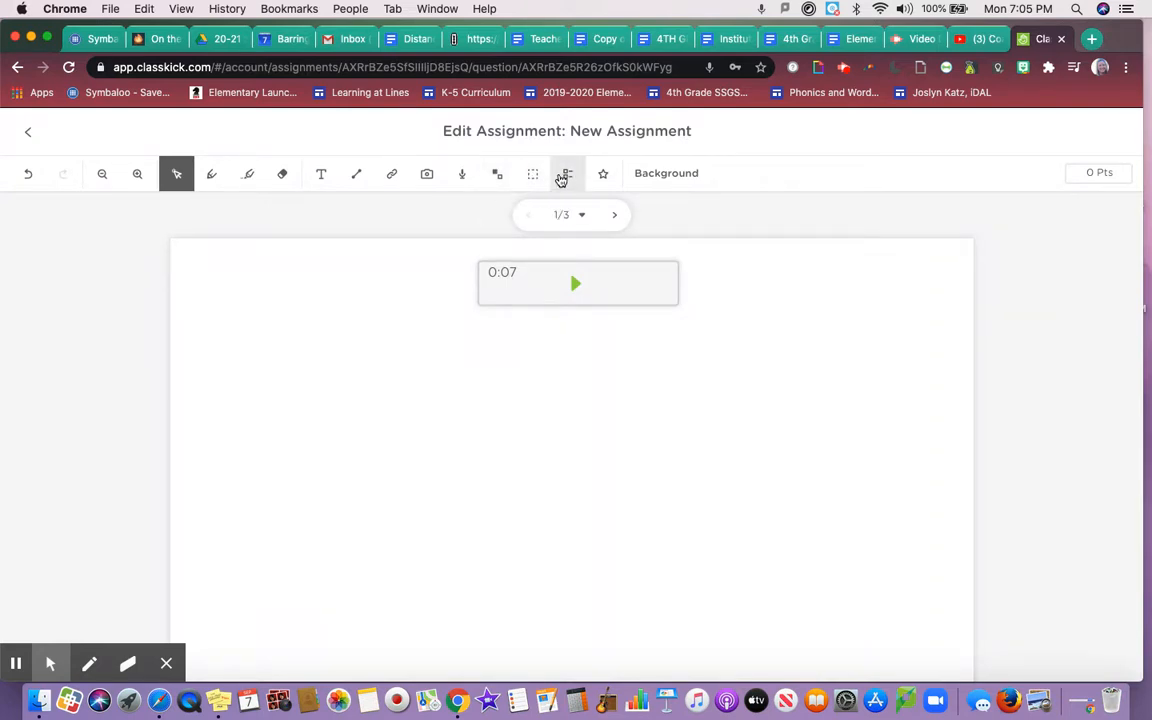
pyautogui.click(565, 175)
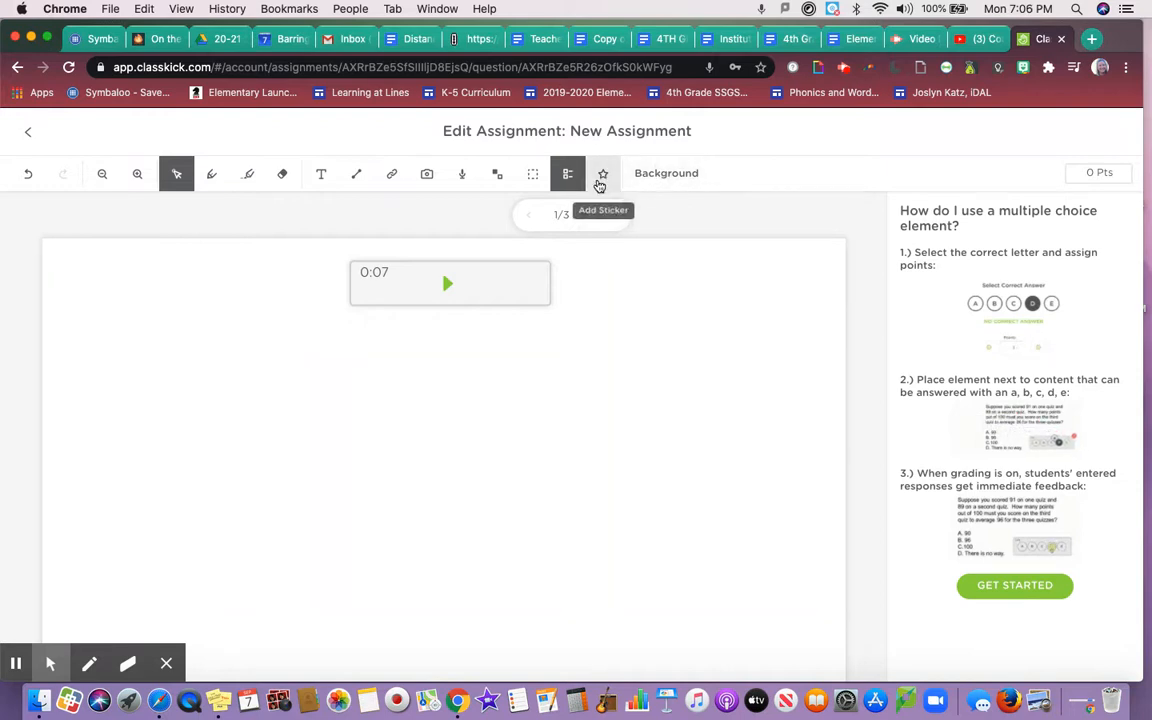
# Try the light turquoise colour and the blue lined-paper template as slide 1's background.
pyautogui.click(676, 174)
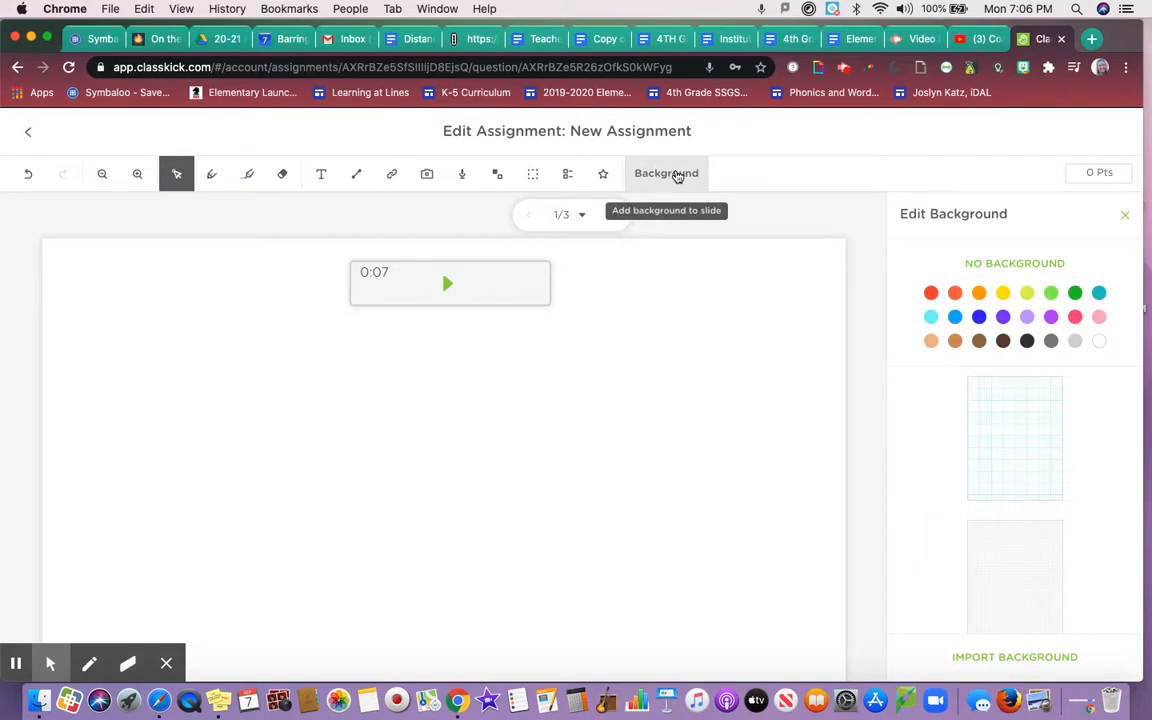
pyautogui.click(931, 317)
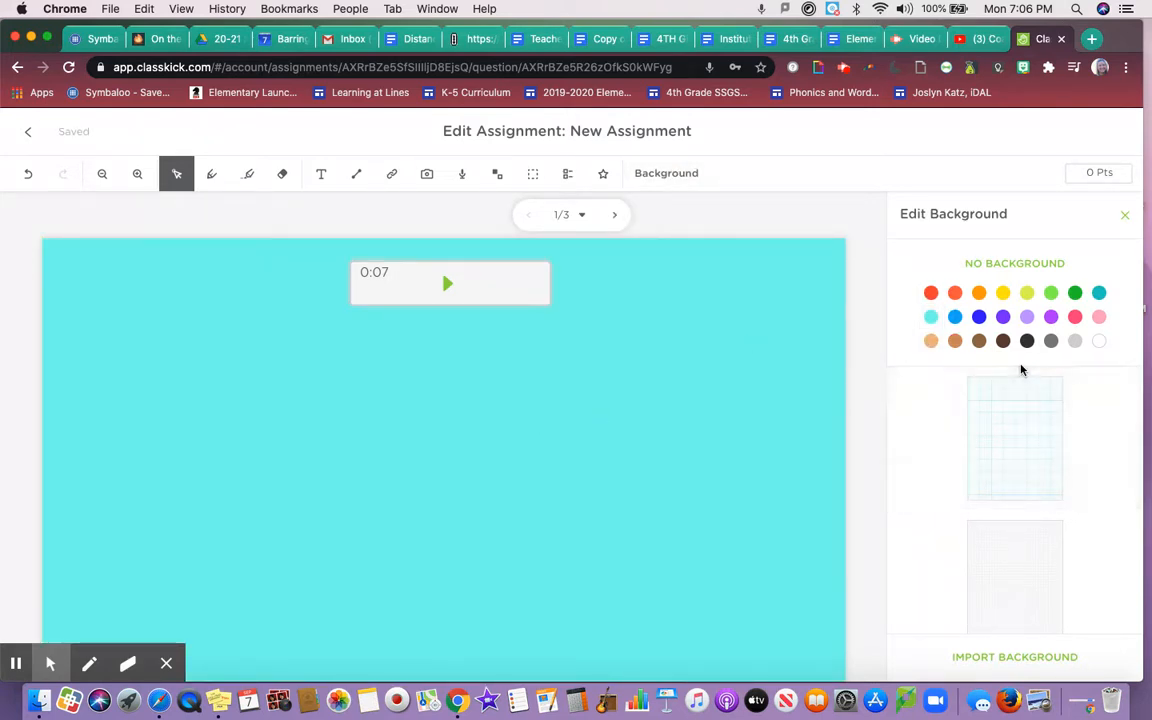
pyautogui.scroll(-2, 1021, 481)
pyautogui.click(1023, 414)
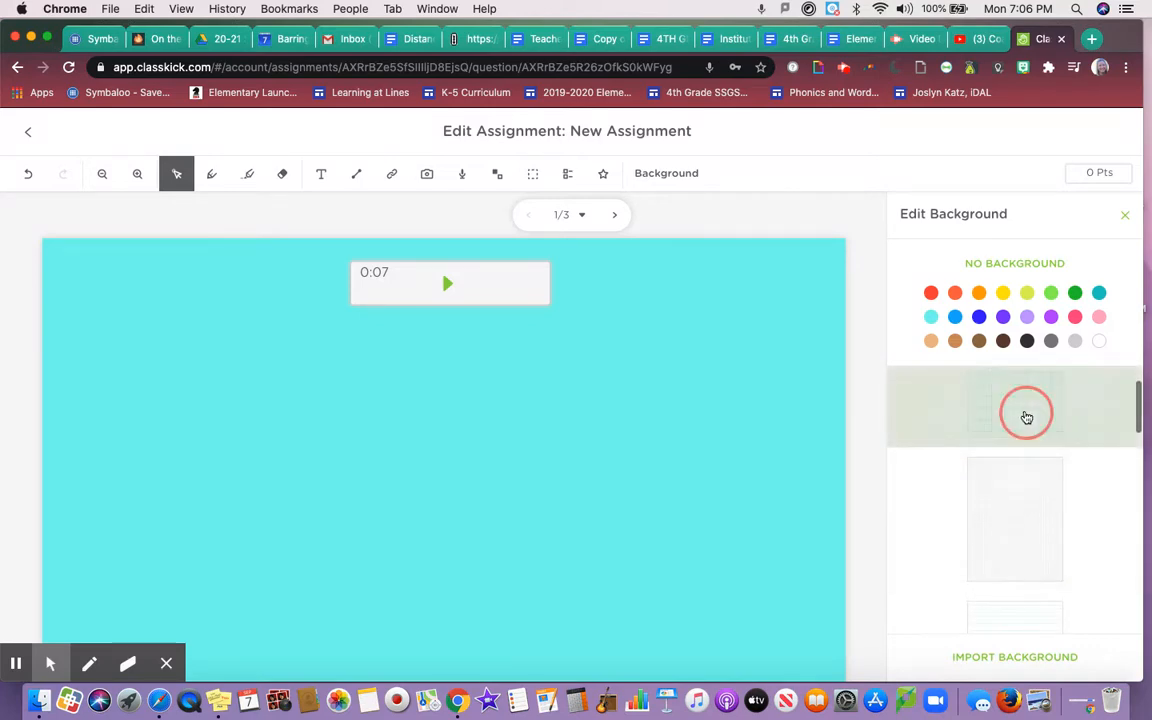
pyautogui.click(1018, 483)
pyautogui.scroll(-2, 1019, 480)
pyautogui.click(1020, 475)
pyautogui.scroll(-3, 1020, 475)
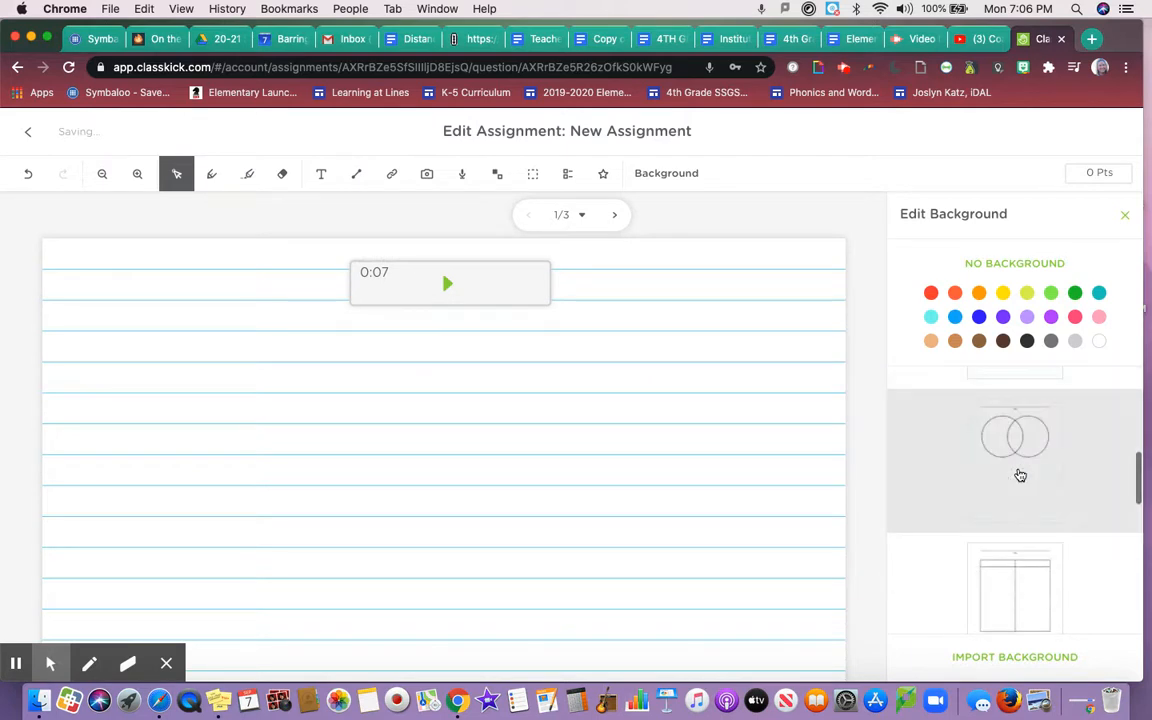
# Try the Venn diagram and the green ticket templates as slide 1's background.
pyautogui.rightClick(1020, 475)
pyautogui.click(1013, 458)
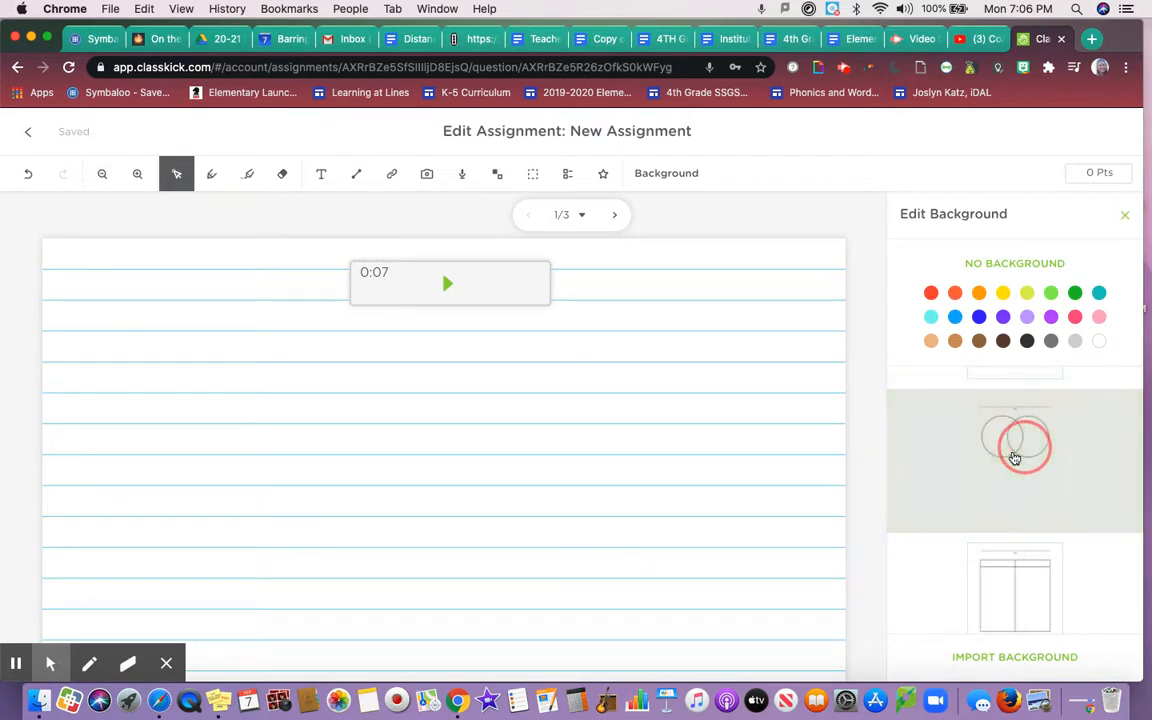
pyautogui.click(1014, 458)
pyautogui.scroll(-3, 1021, 555)
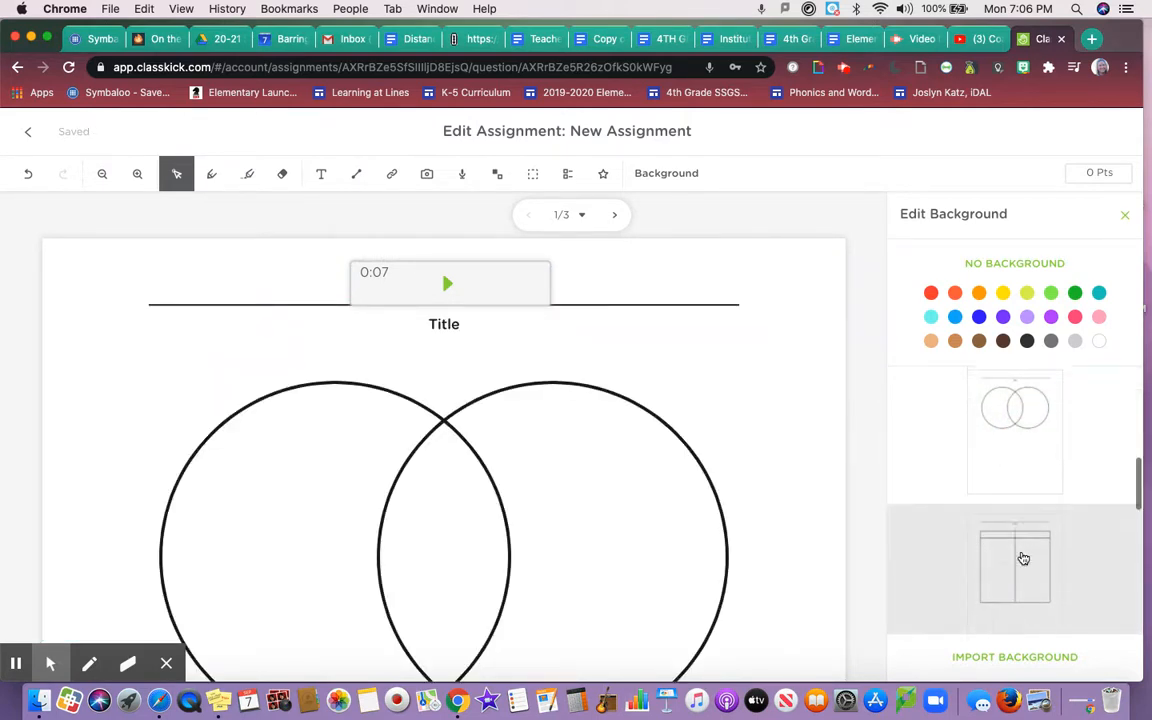
pyautogui.click(1023, 558)
pyautogui.scroll(-3, 1023, 558)
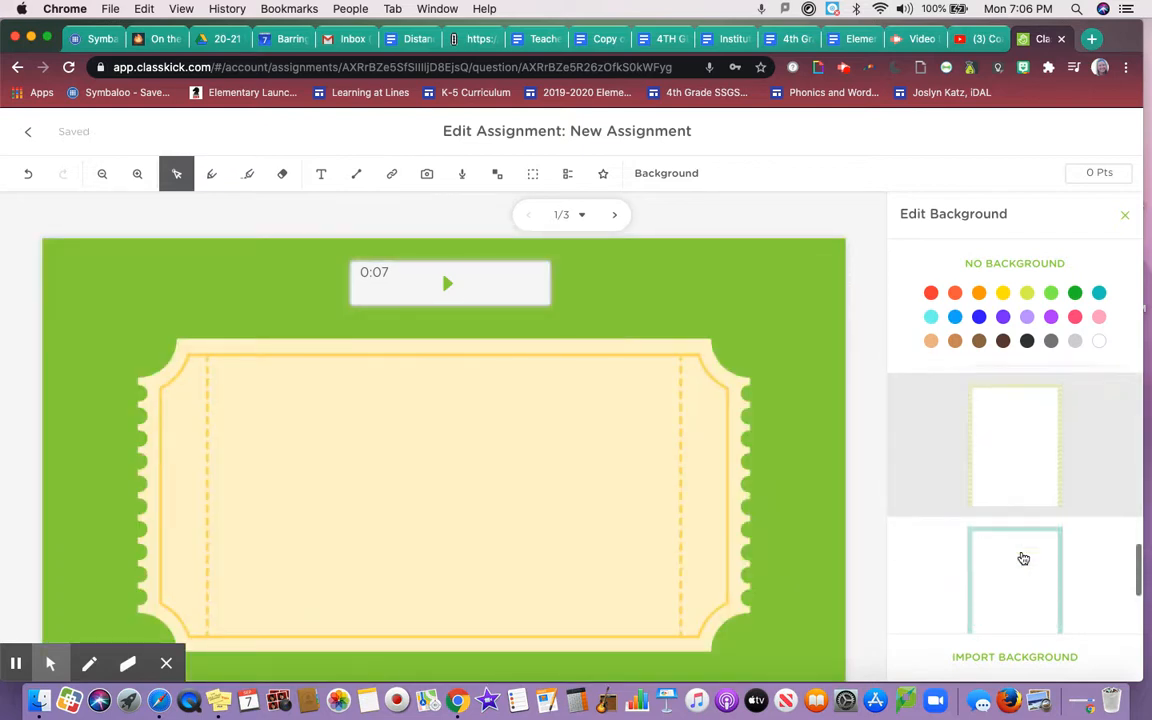
# Apply the teal polka-dot border background to slide 1 and close the background settings without importing a file.
pyautogui.click(1023, 558)
pyautogui.scroll(-2, 1020, 556)
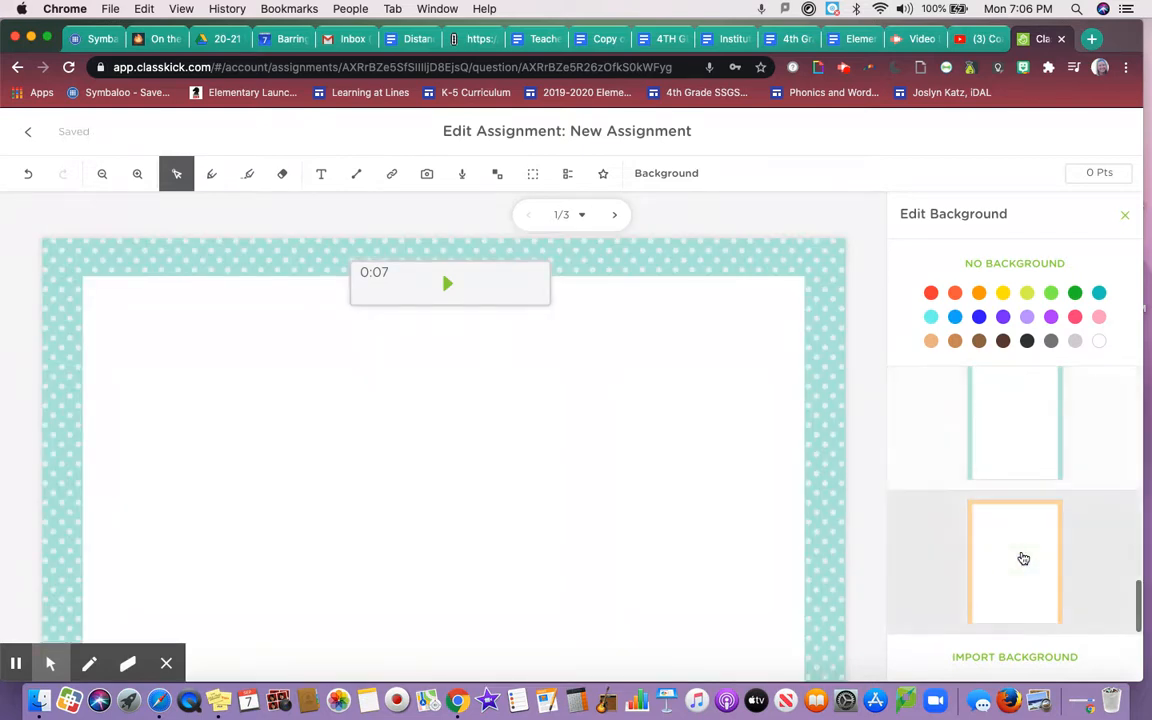
pyautogui.click(997, 656)
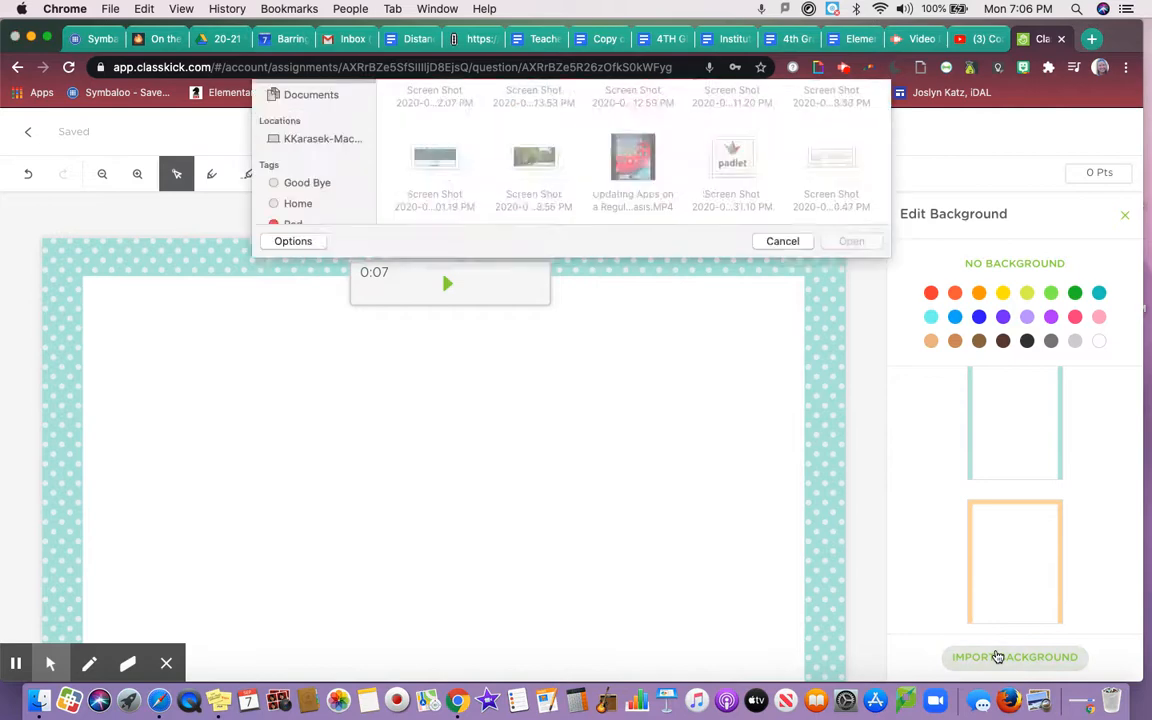
pyautogui.click(781, 439)
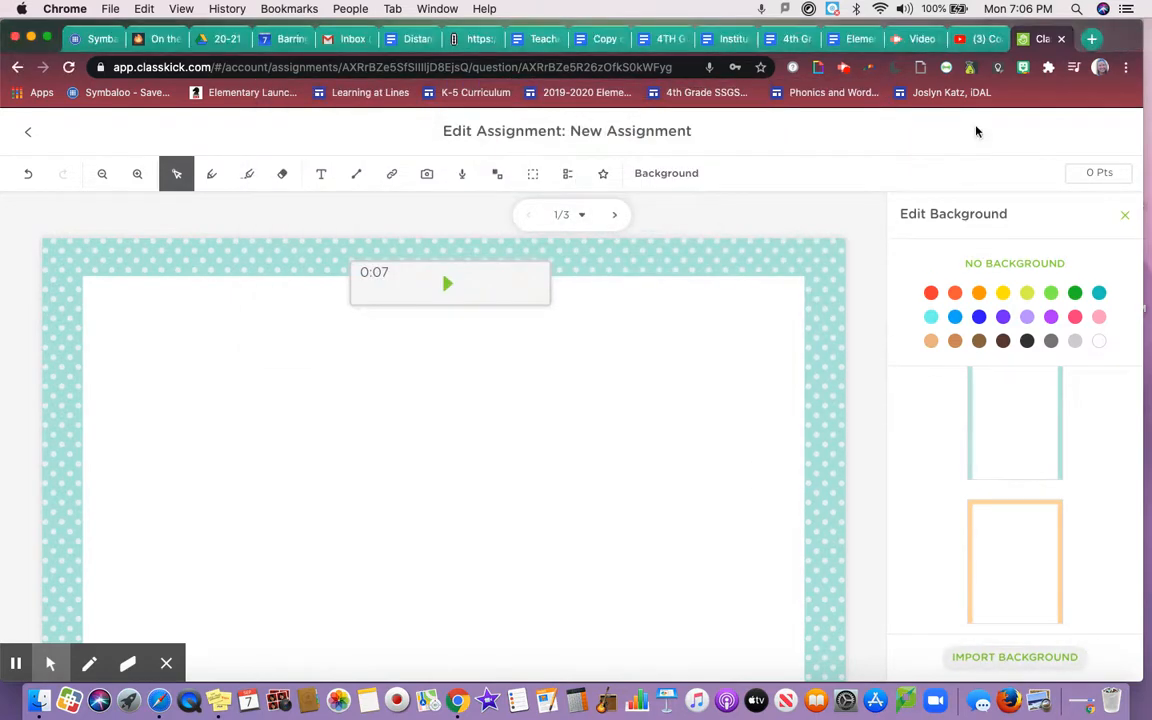
pyautogui.click(1125, 216)
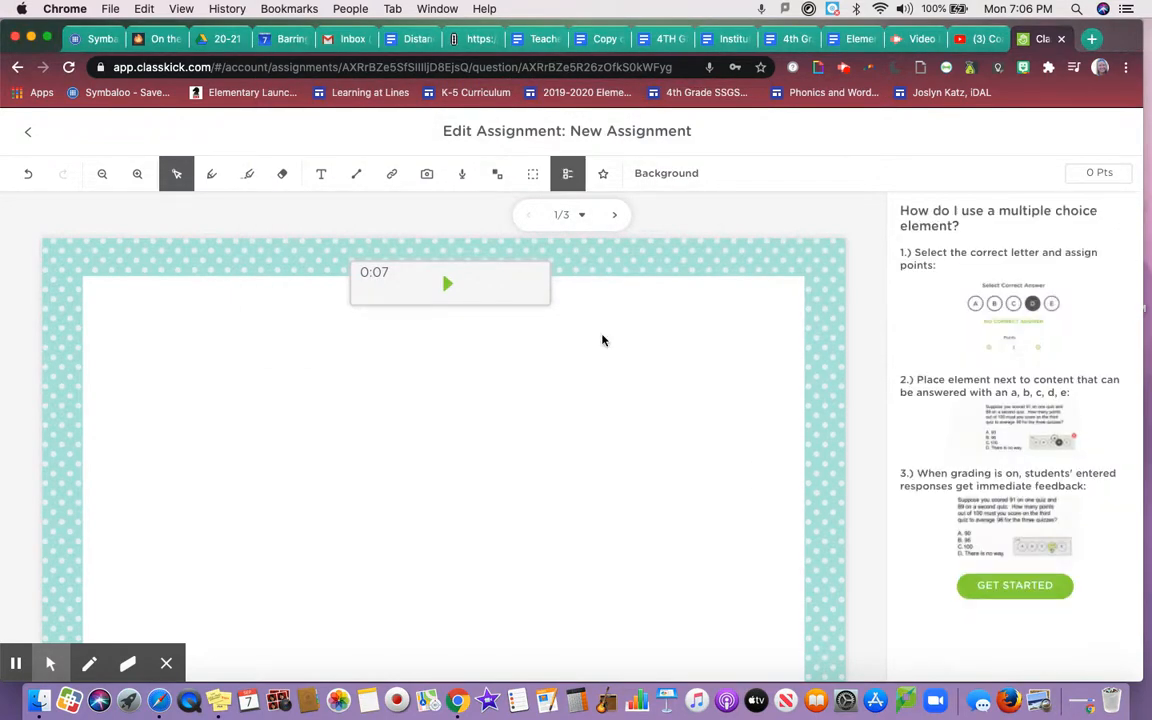
# Return to the assignment's slide overview by way of slide 2 and duplicate slide 1.
pyautogui.click(613, 215)
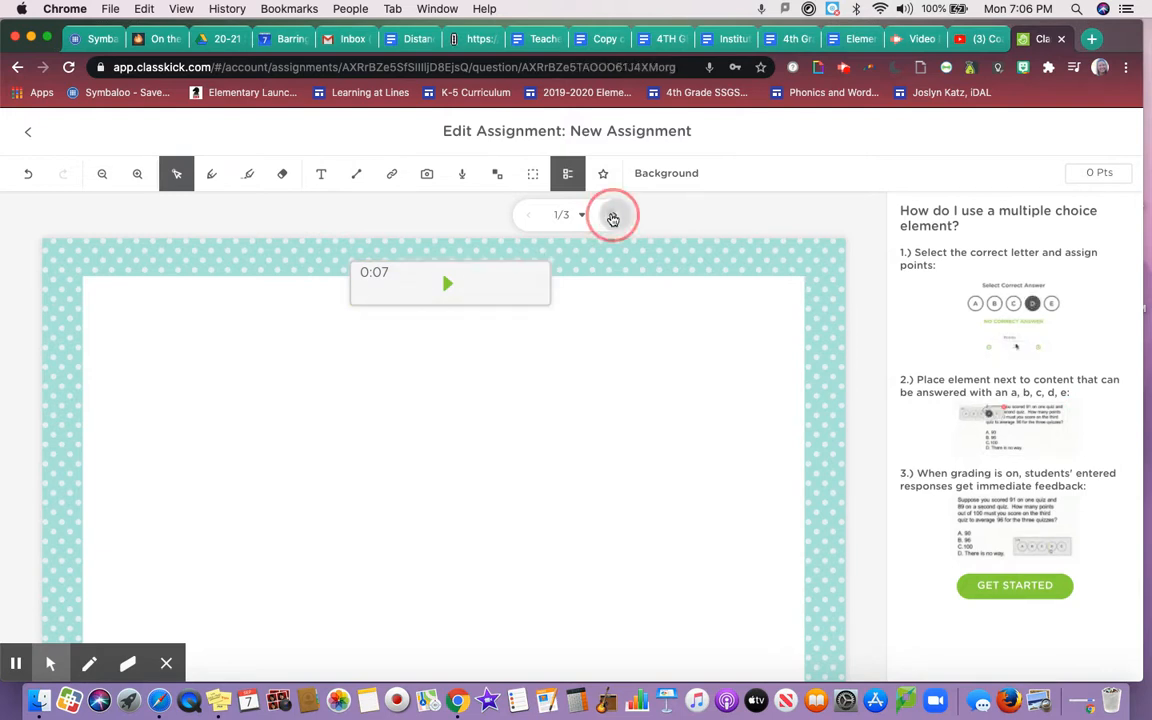
pyautogui.click(634, 229)
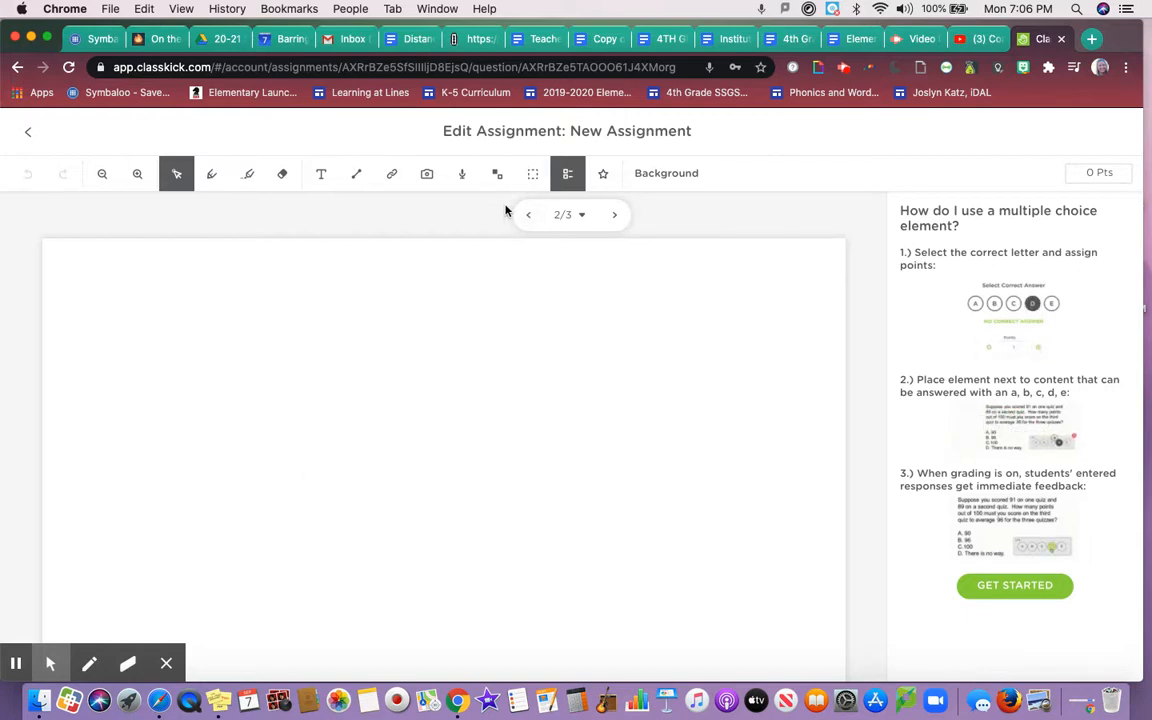
pyautogui.click(27, 136)
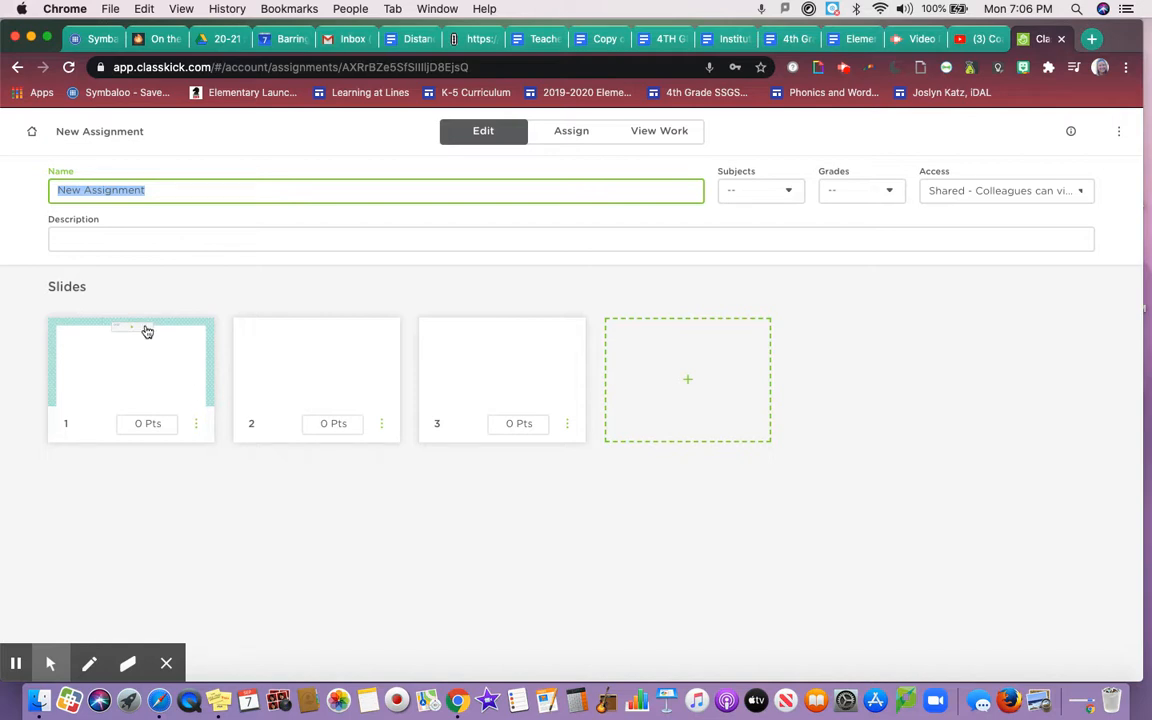
pyautogui.click(197, 425)
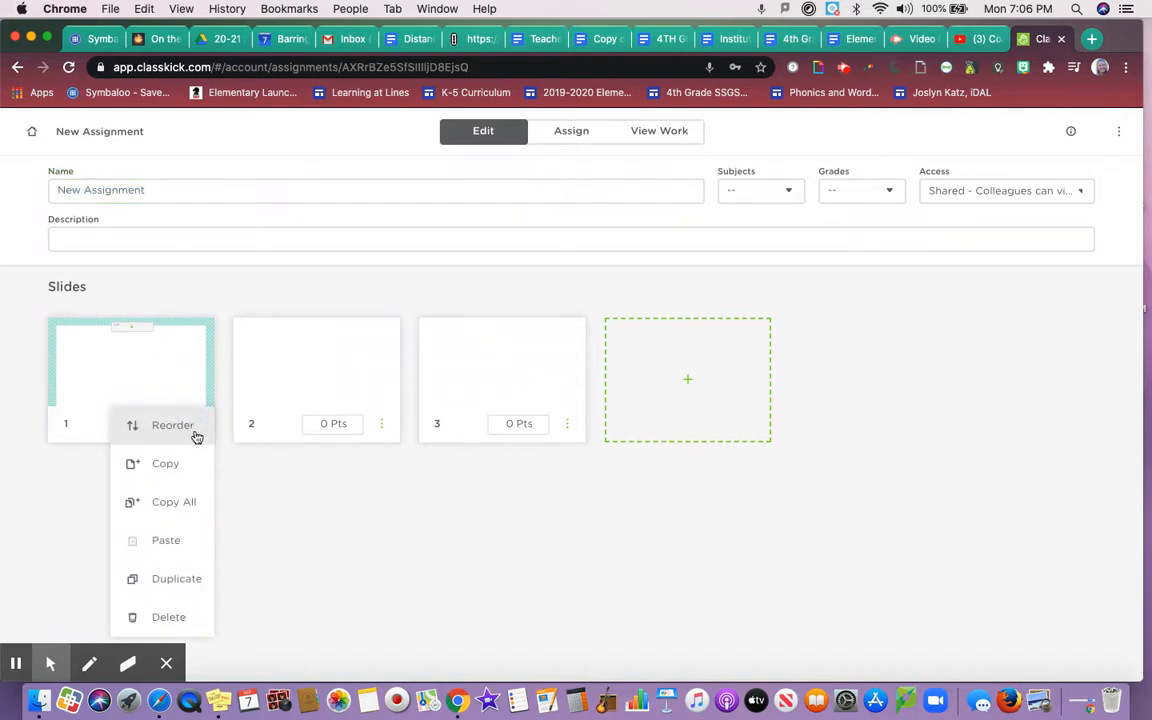
pyautogui.click(166, 580)
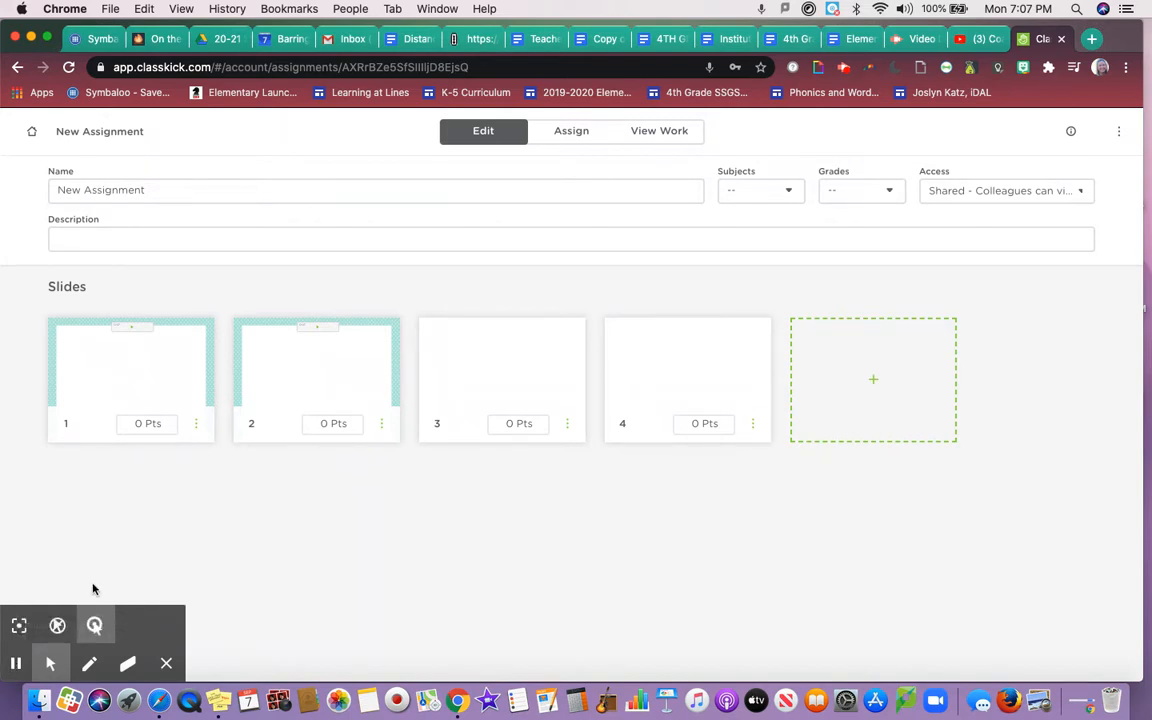
# Try to reorder the duplicated slide and add a blank fifth slide at the end of the assignment.
pyautogui.click(196, 423)
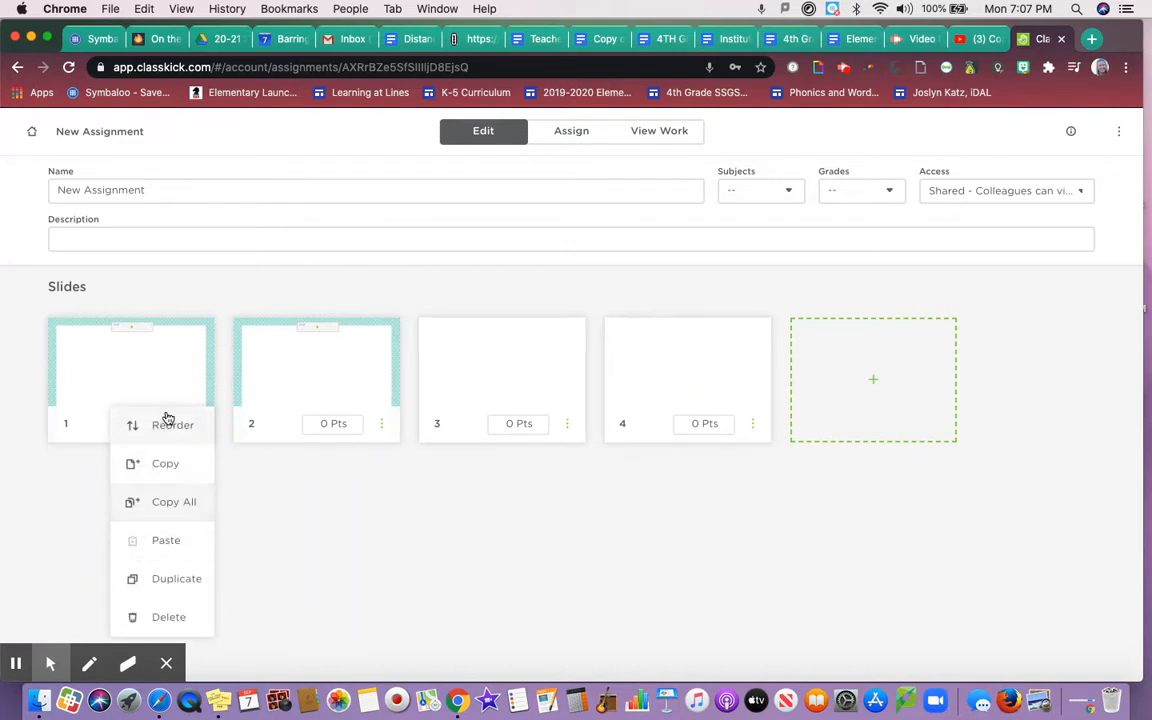
pyautogui.click(304, 505)
pyautogui.moveTo(327, 396)
pyautogui.mouseDown()
pyautogui.moveTo(361, 385)
pyautogui.moveTo(226, 406)
pyautogui.moveTo(525, 378)
pyautogui.moveTo(640, 418)
pyautogui.moveTo(820, 409)
pyautogui.moveTo(501, 419)
pyautogui.moveTo(352, 399)
pyautogui.mouseUp()
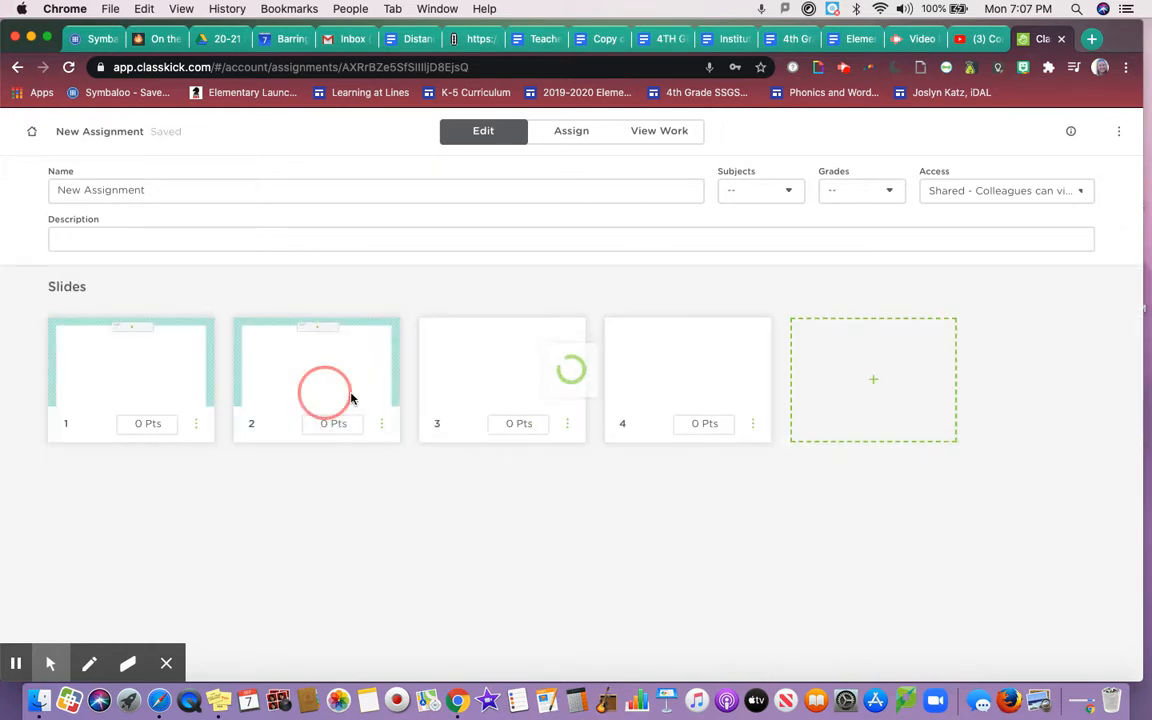
pyautogui.click(894, 395)
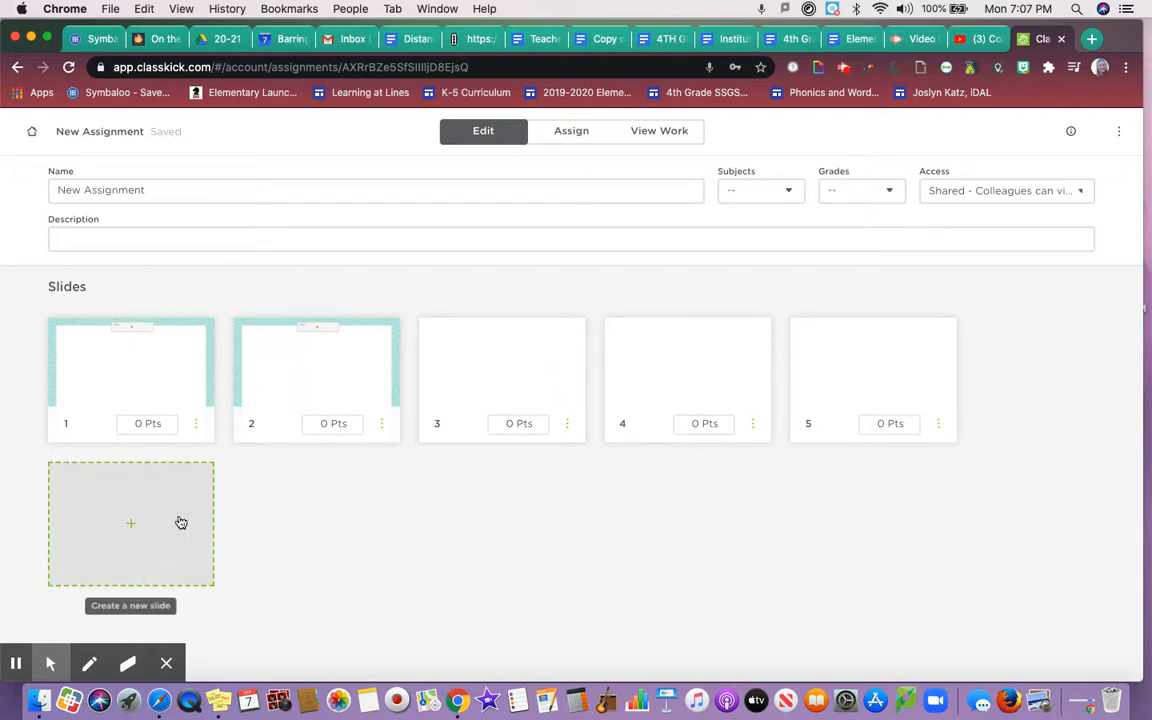
# Look at the assignment's options for sharing, exporting, moving, duplicating and deleting.
pyautogui.click(1120, 132)
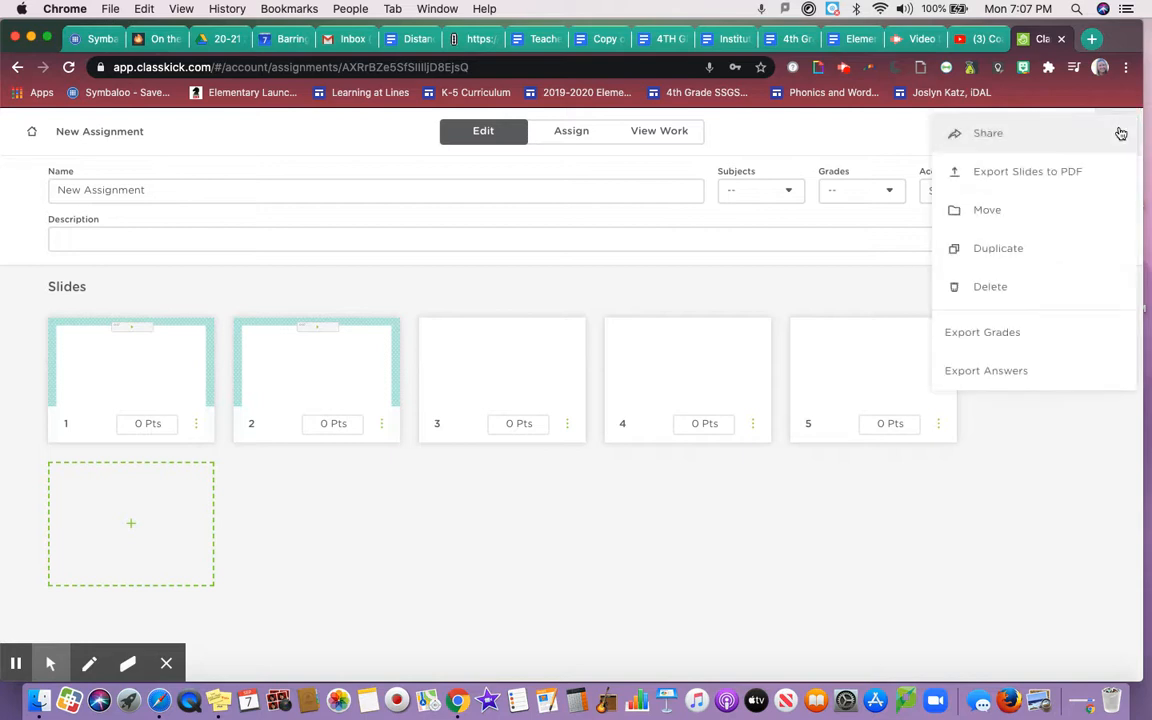
pyautogui.click(616, 626)
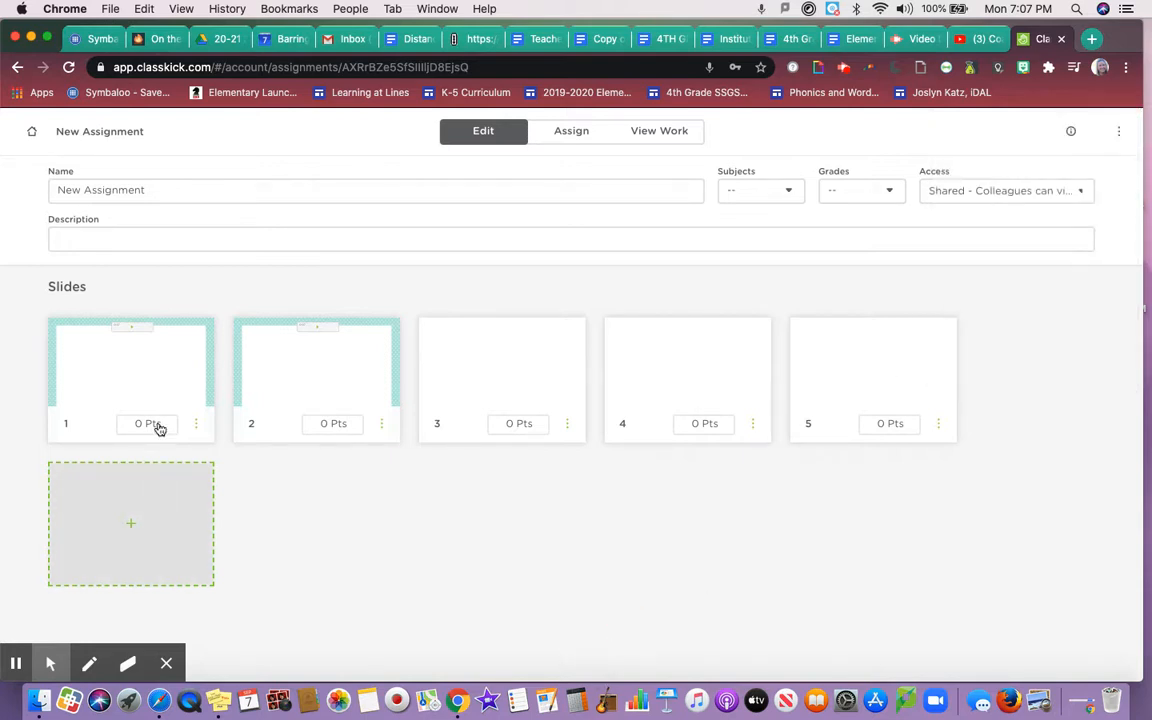
# Set slide 1's point value to 2 in the slide editor and return to the slide overview.
pyautogui.click(162, 370)
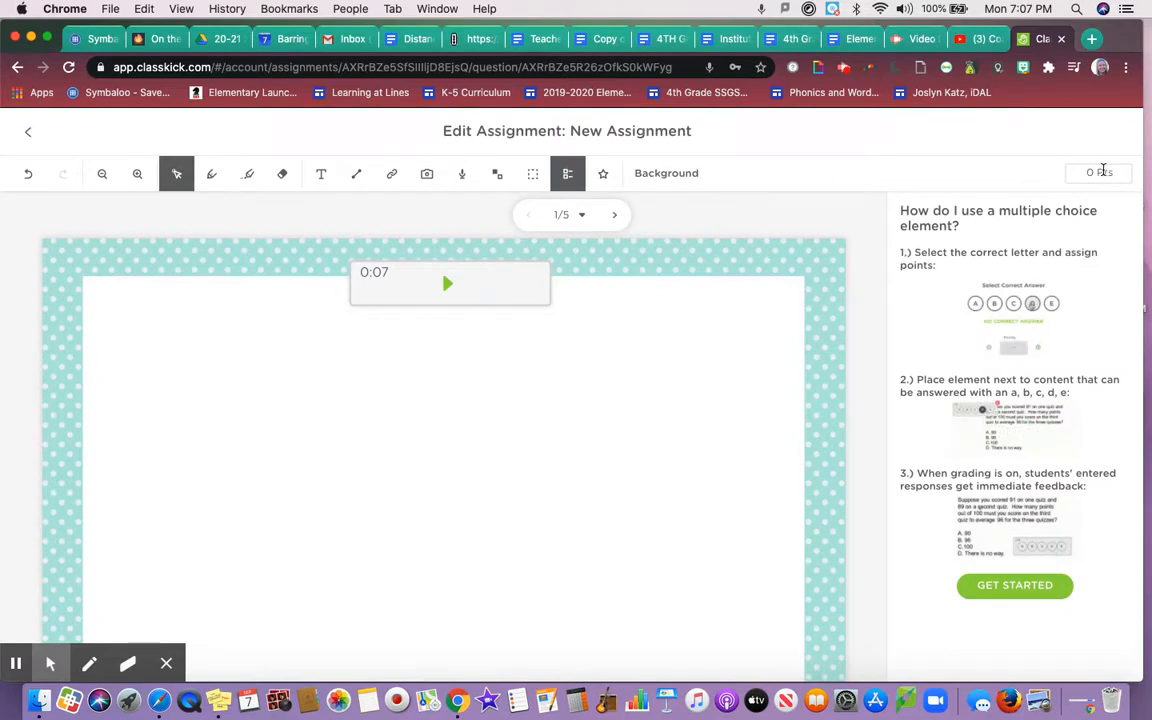
pyautogui.click(1064, 171)
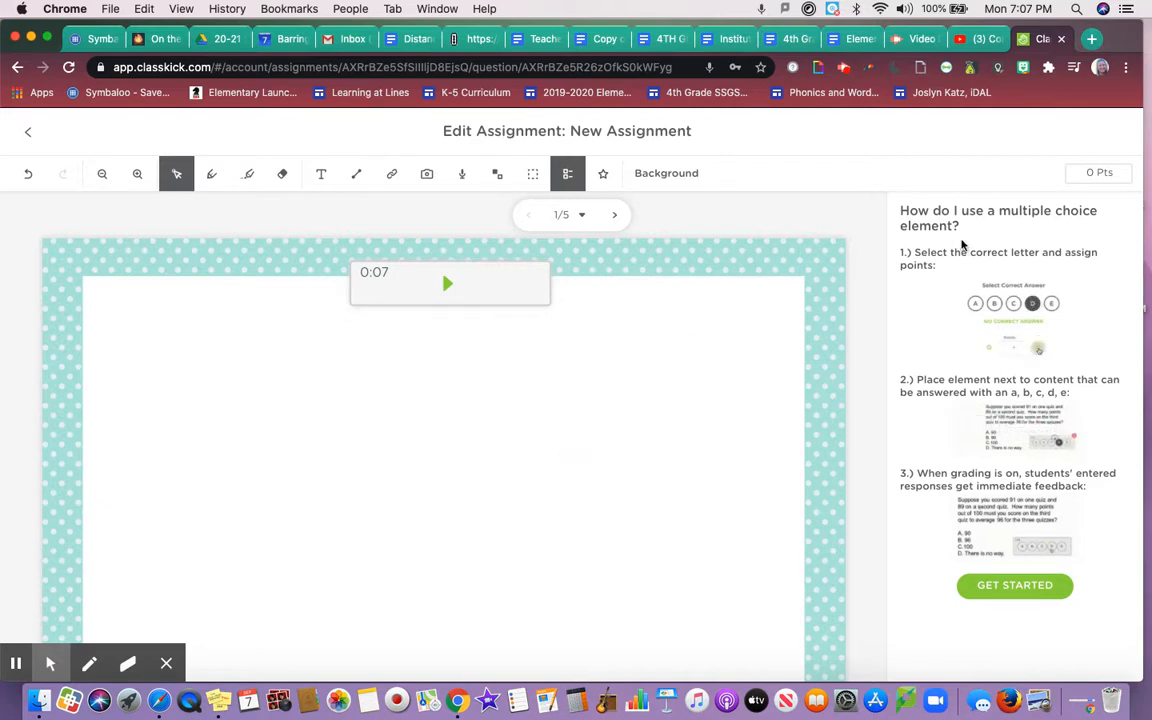
pyautogui.click(1090, 173)
pyautogui.write('2')
pyautogui.click(27, 137)
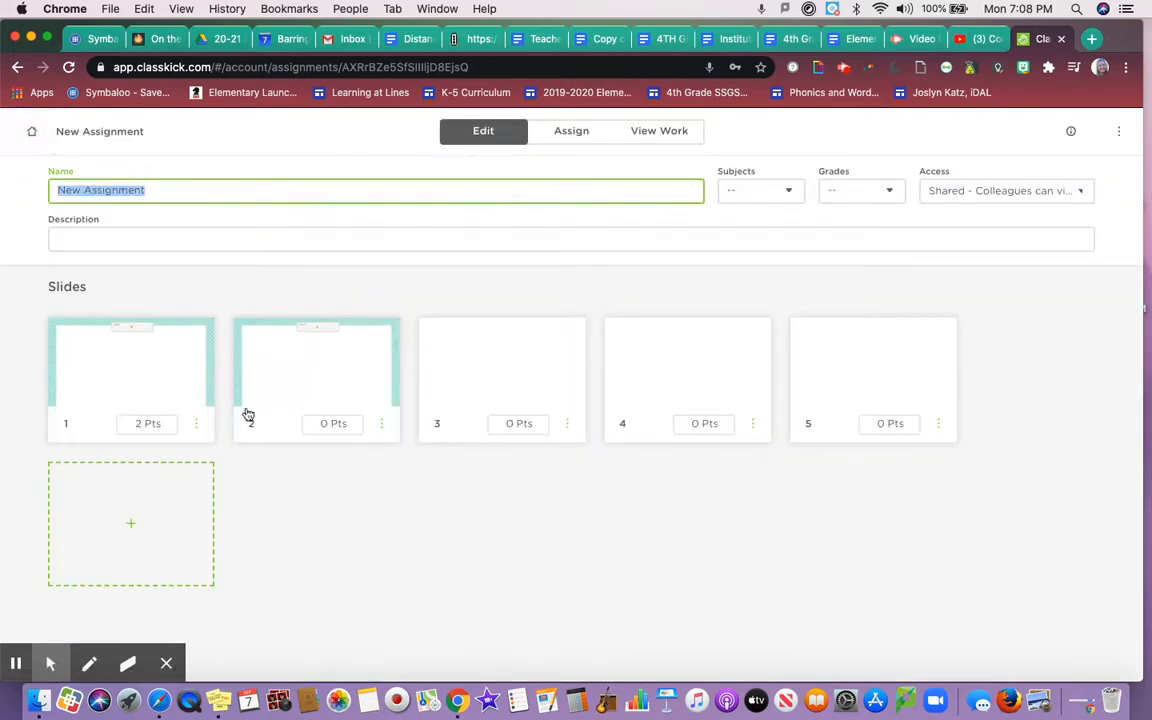
# Set the point values of slides 2, 3, 4 and 5 to 2 points each in the slide overview.
pyautogui.click(330, 423)
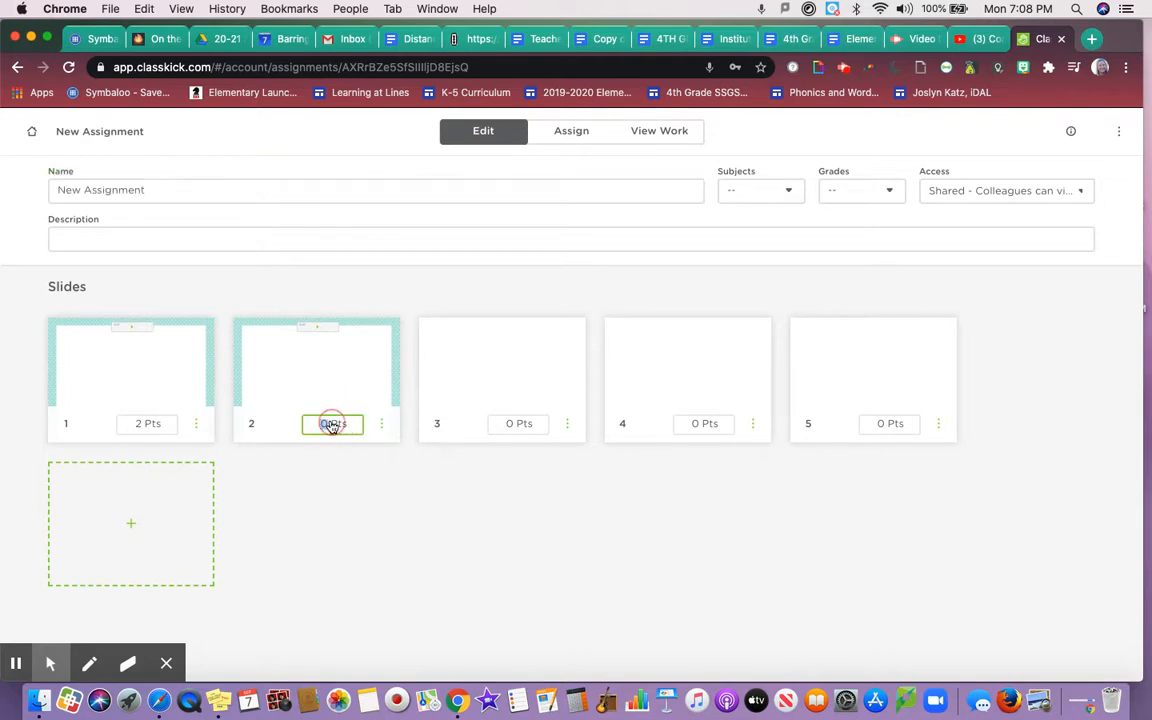
pyautogui.click(522, 423)
pyautogui.write('2')
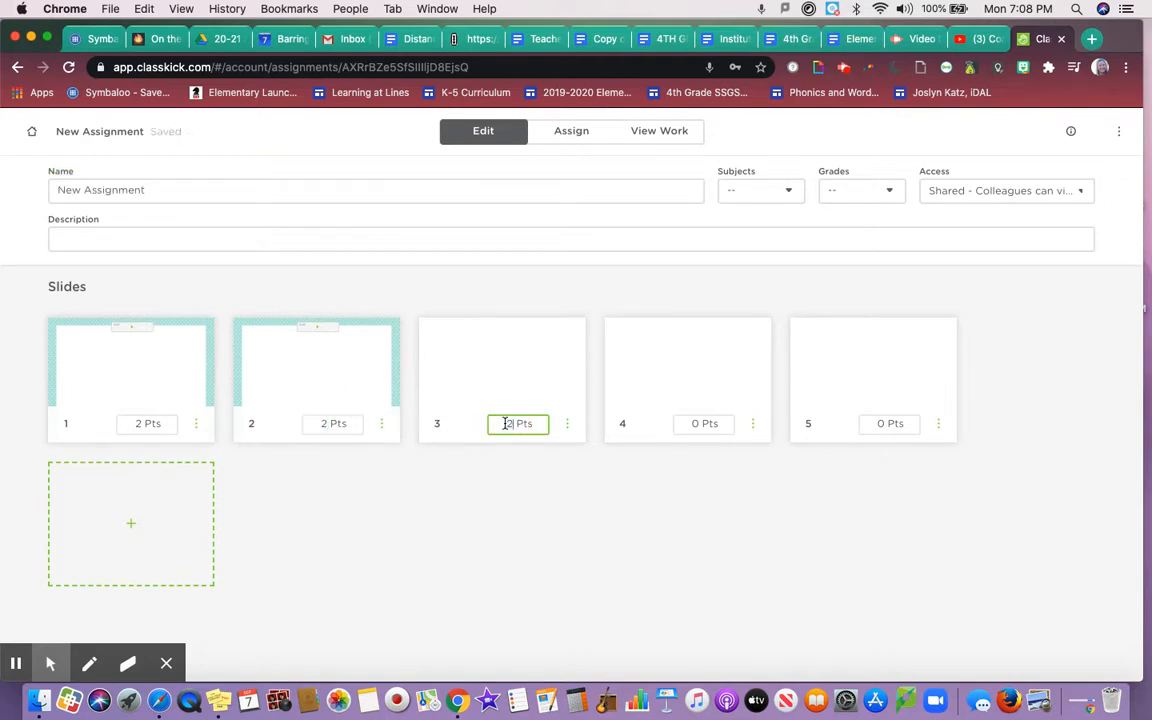
pyautogui.click(695, 423)
pyautogui.write('2')
pyautogui.click(887, 423)
pyautogui.write('2')
pyautogui.click(770, 547)
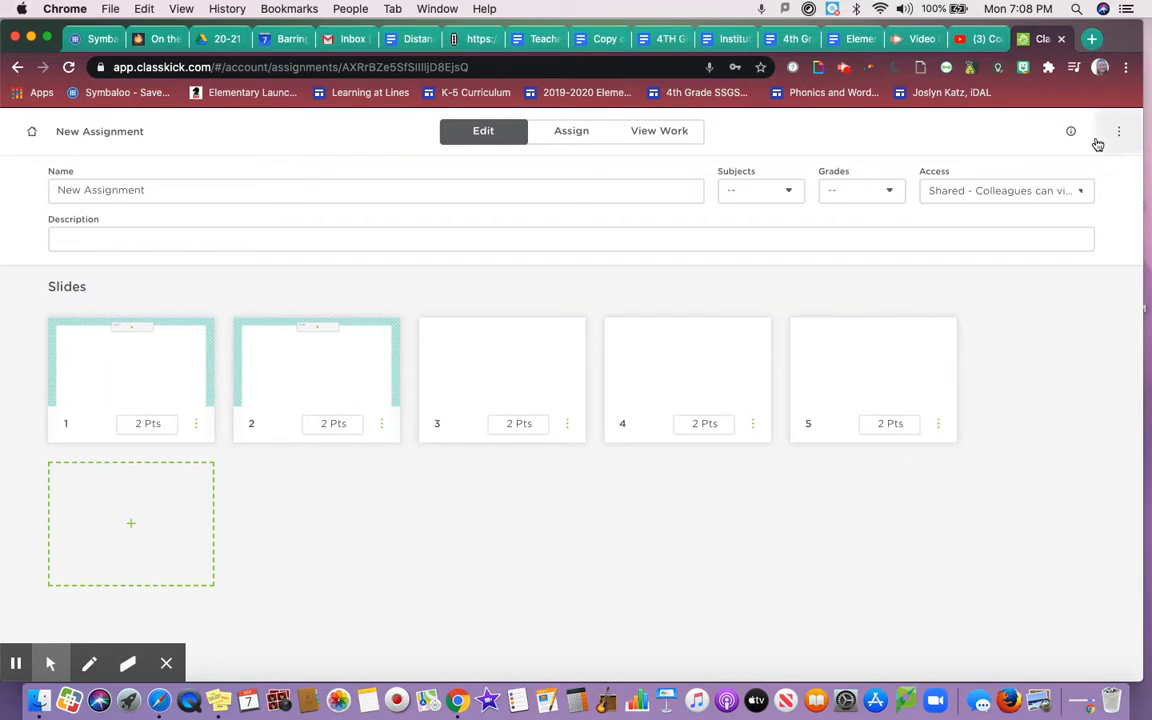
# Assign the assignment to the Sample Roster.
pyautogui.click(571, 137)
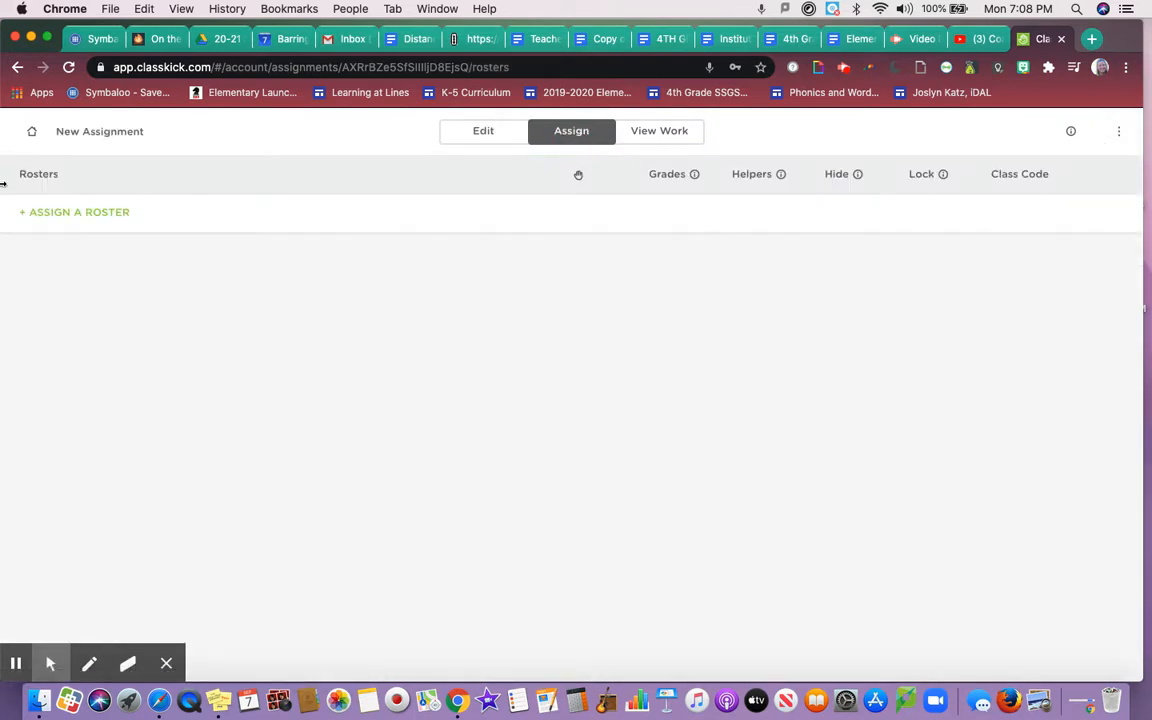
pyautogui.click(32, 215)
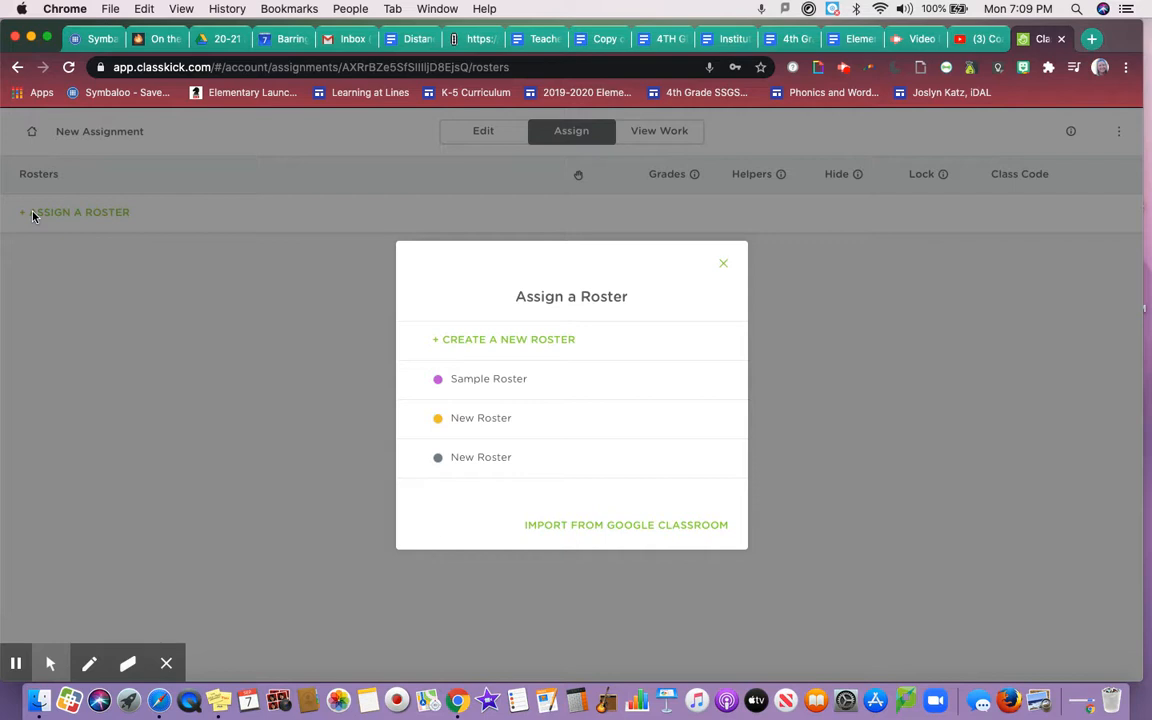
pyautogui.click(482, 380)
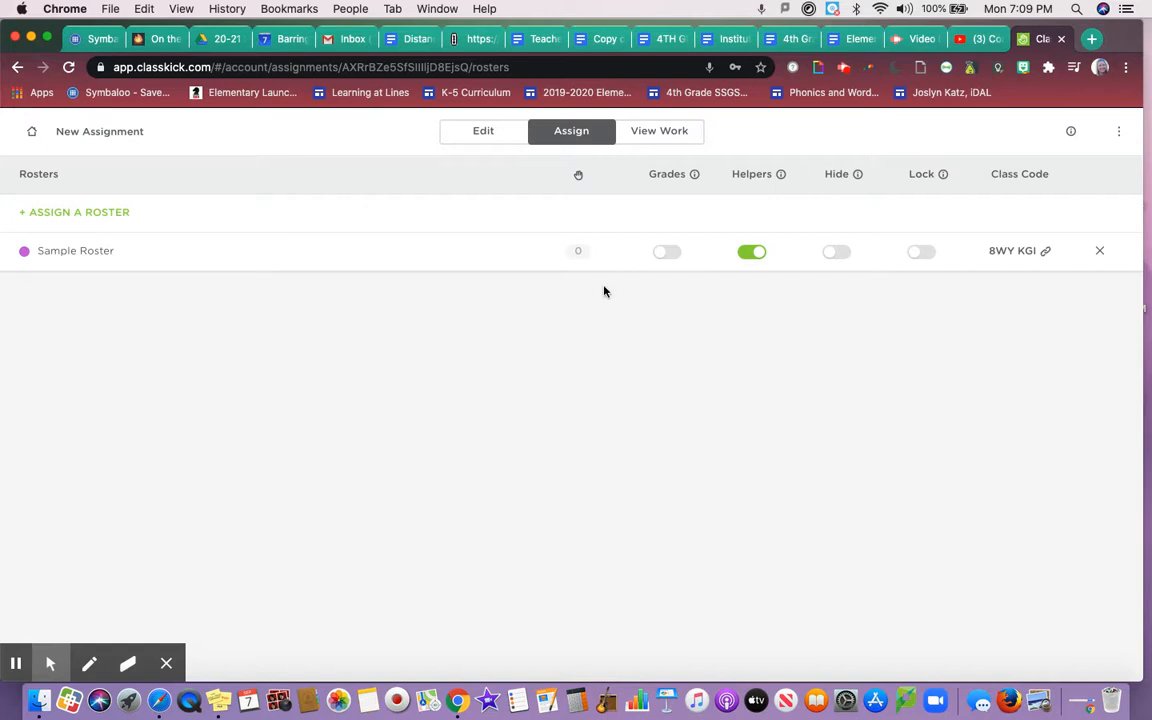
# For the Sample Roster, turn on Grades, Hide and Lock and turn off Helpers.
pyautogui.click(667, 254)
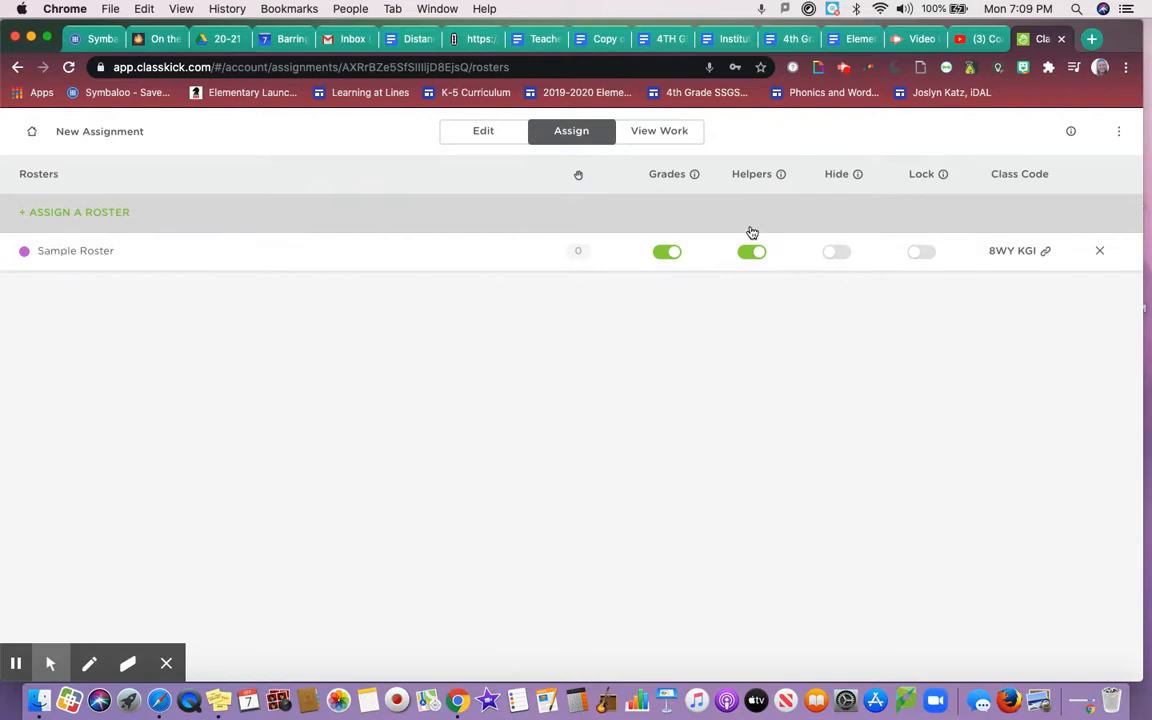
pyautogui.click(749, 253)
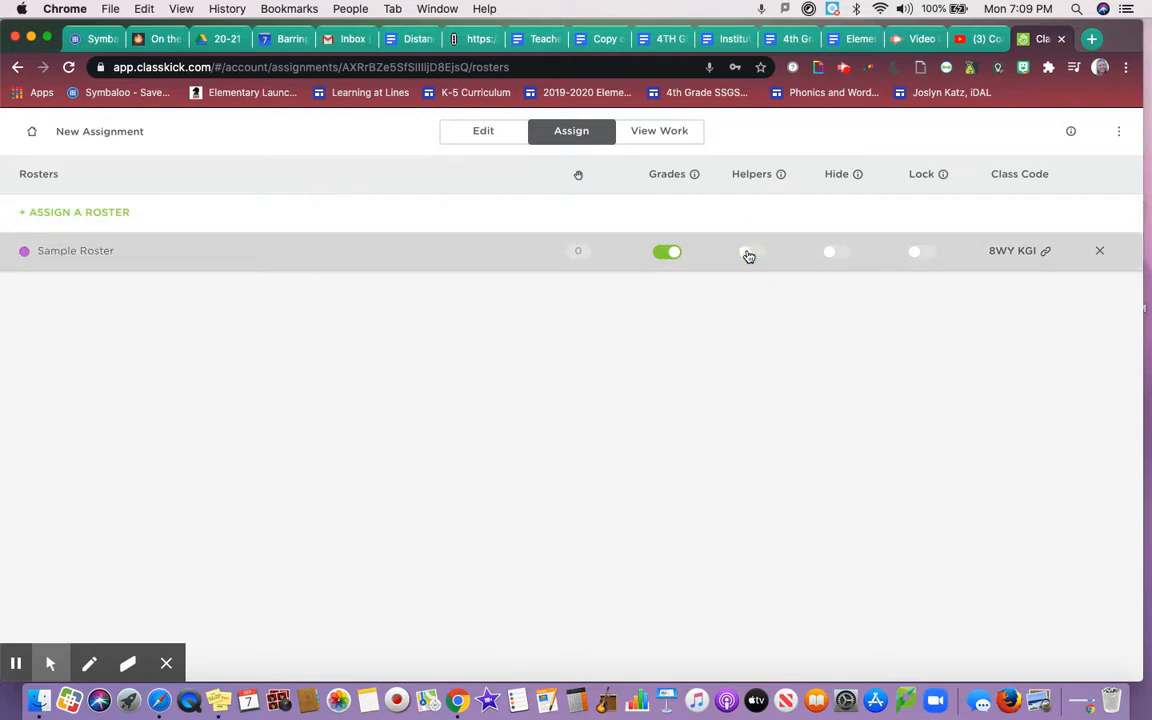
pyautogui.click(835, 258)
pyautogui.click(921, 253)
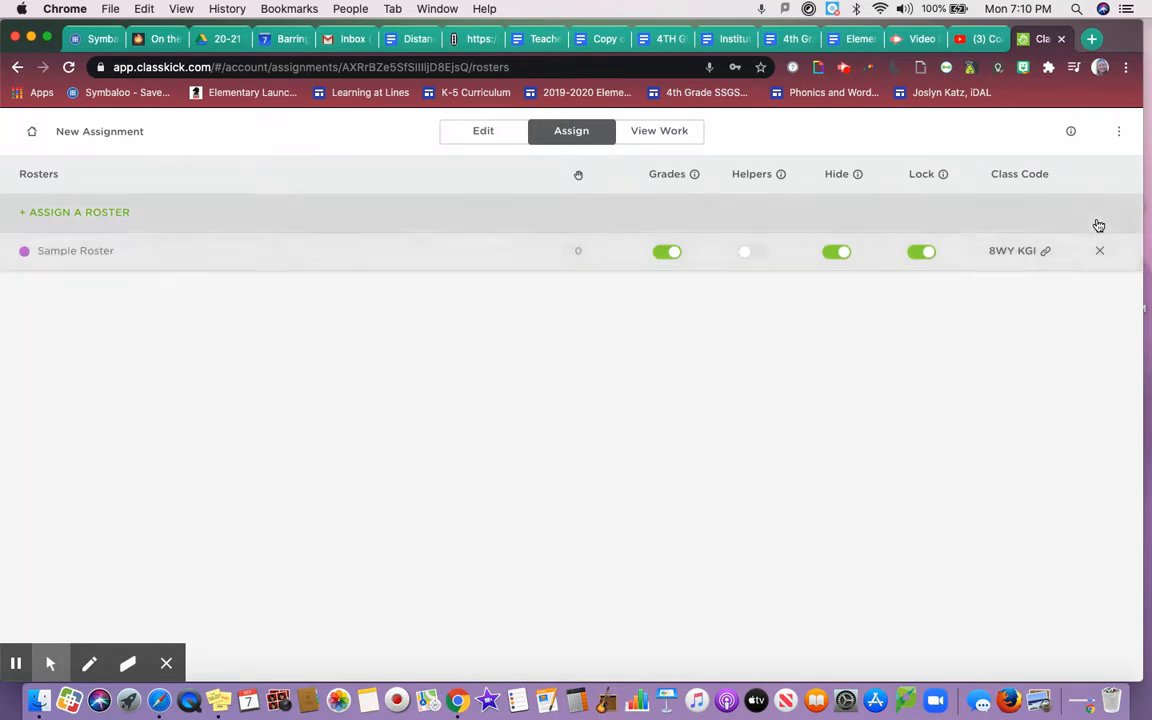
# Look at the Sample Roster's class code and copy the student login link for sharing.
pyautogui.click(1003, 261)
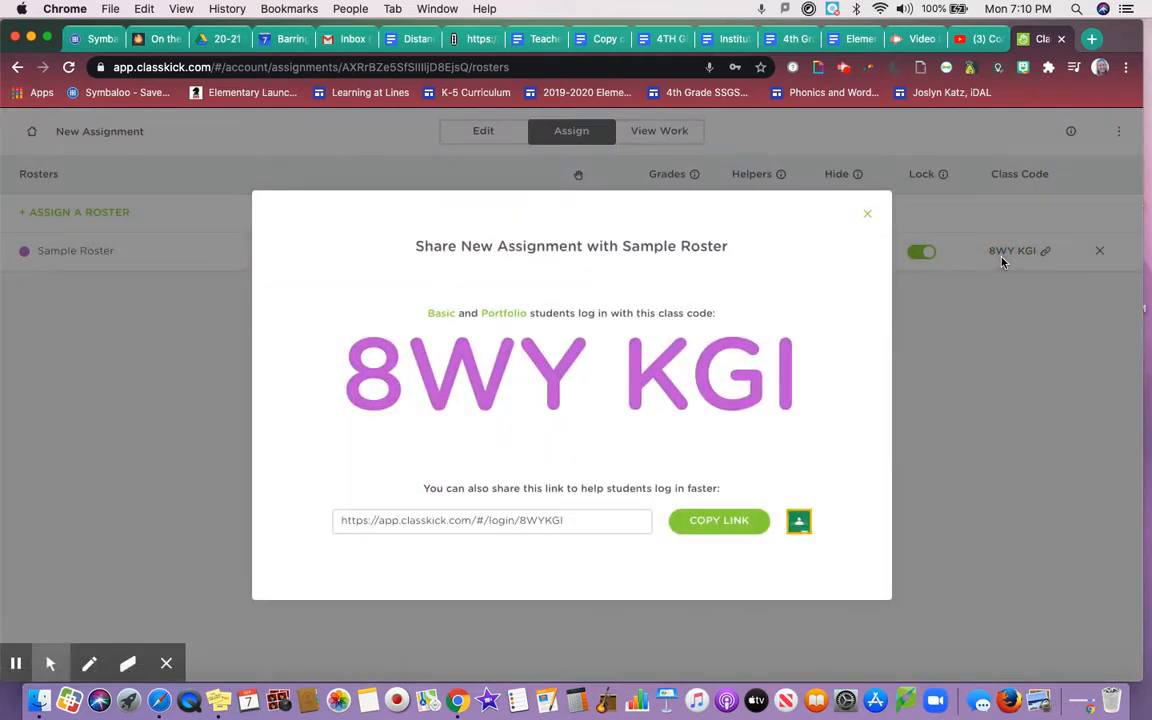
pyautogui.doubleClick(347, 389)
pyautogui.moveTo(347, 389); pyautogui.dragTo(832, 389)
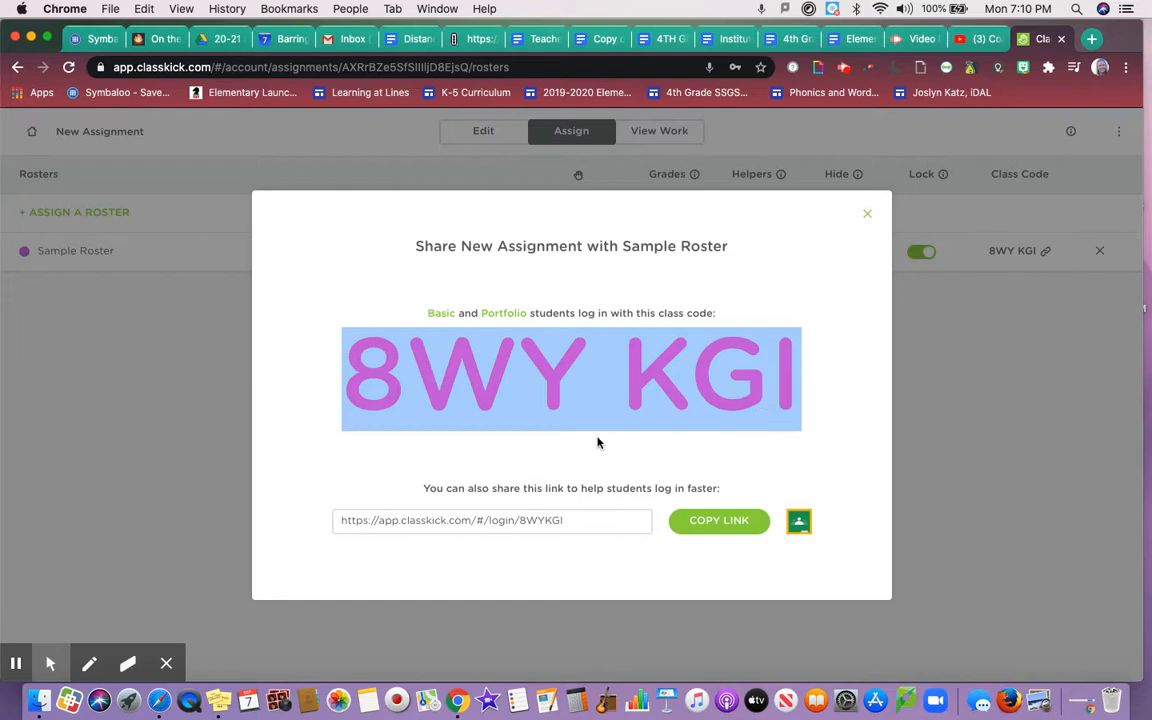
pyautogui.click(429, 314)
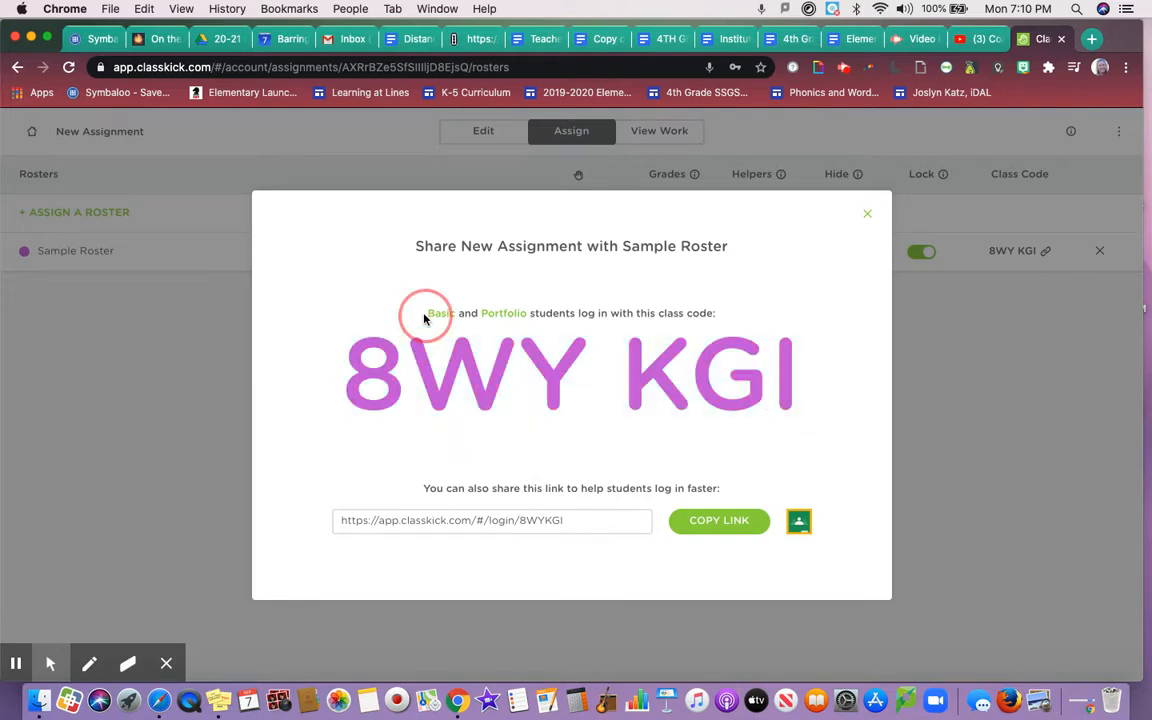
pyautogui.moveTo(426, 317); pyautogui.dragTo(456, 318)
pyautogui.click(421, 264)
pyautogui.click(723, 524)
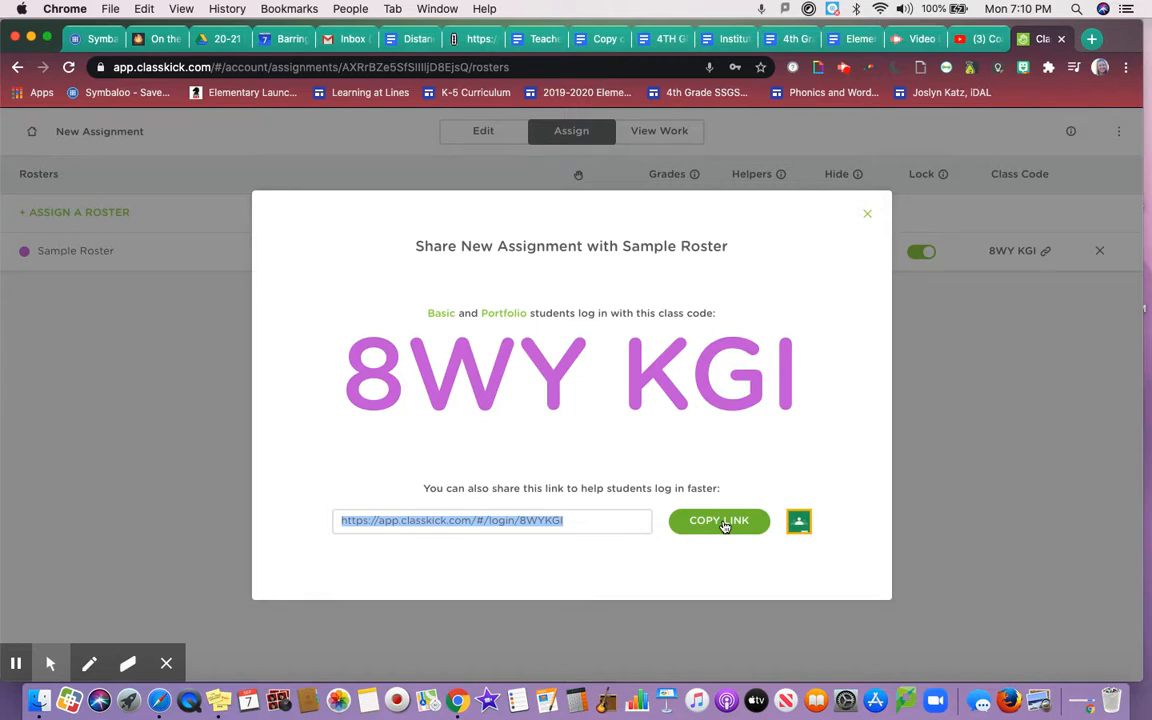
pyautogui.click(865, 214)
# View the Sample Roster's student work for Slide #1 only and return to viewing all slides.
pyautogui.click(677, 146)
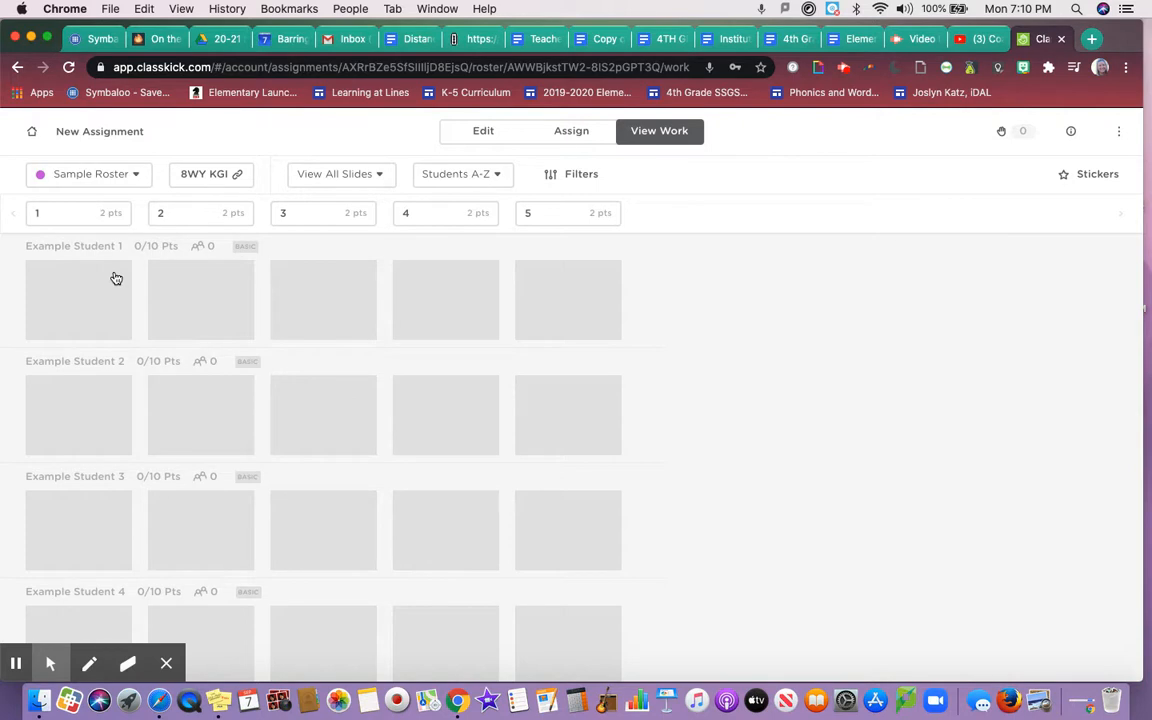
pyautogui.click(301, 184)
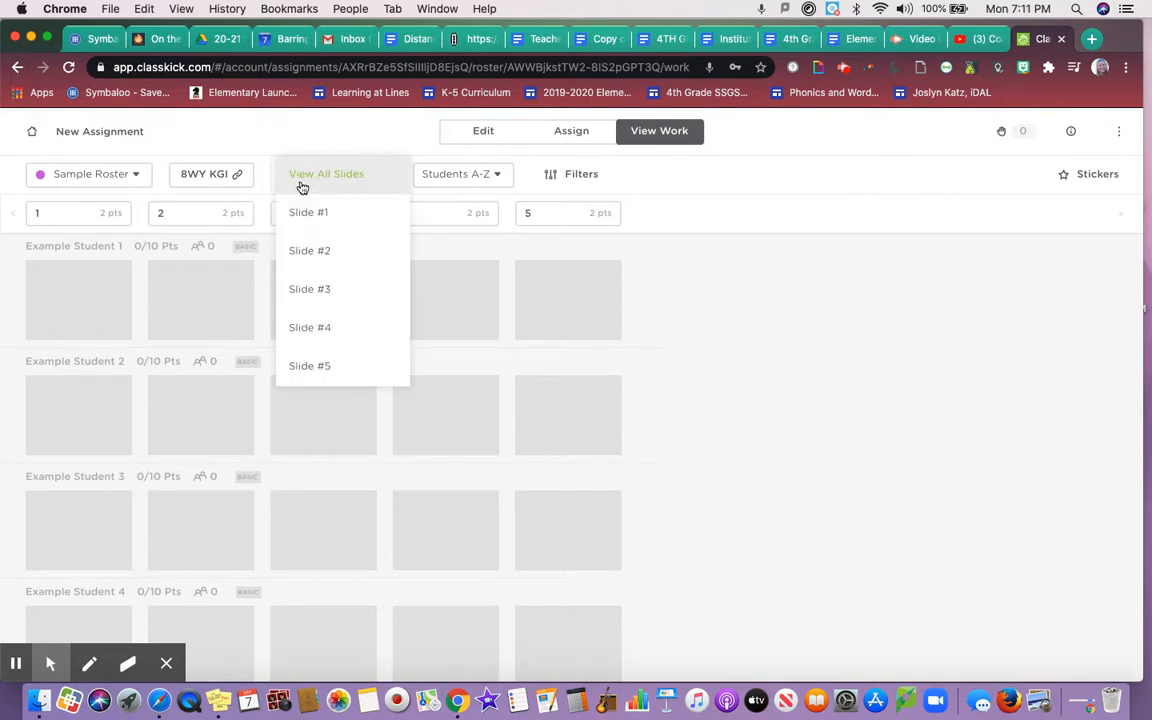
pyautogui.click(306, 216)
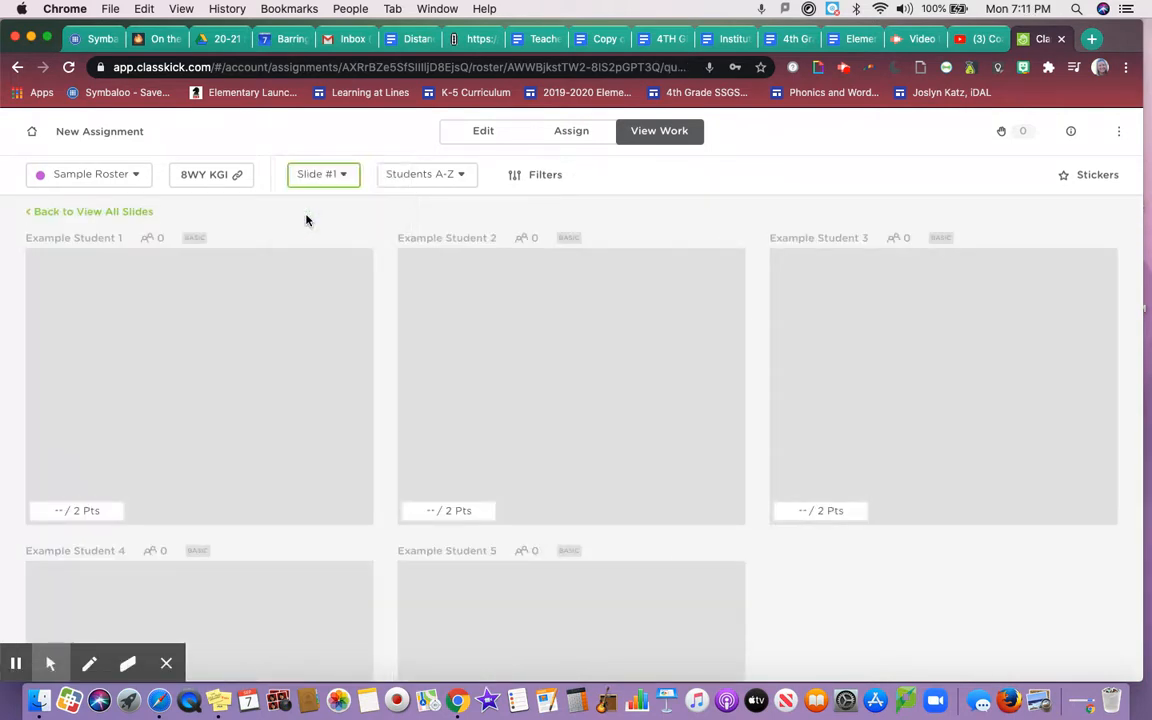
pyautogui.click(321, 178)
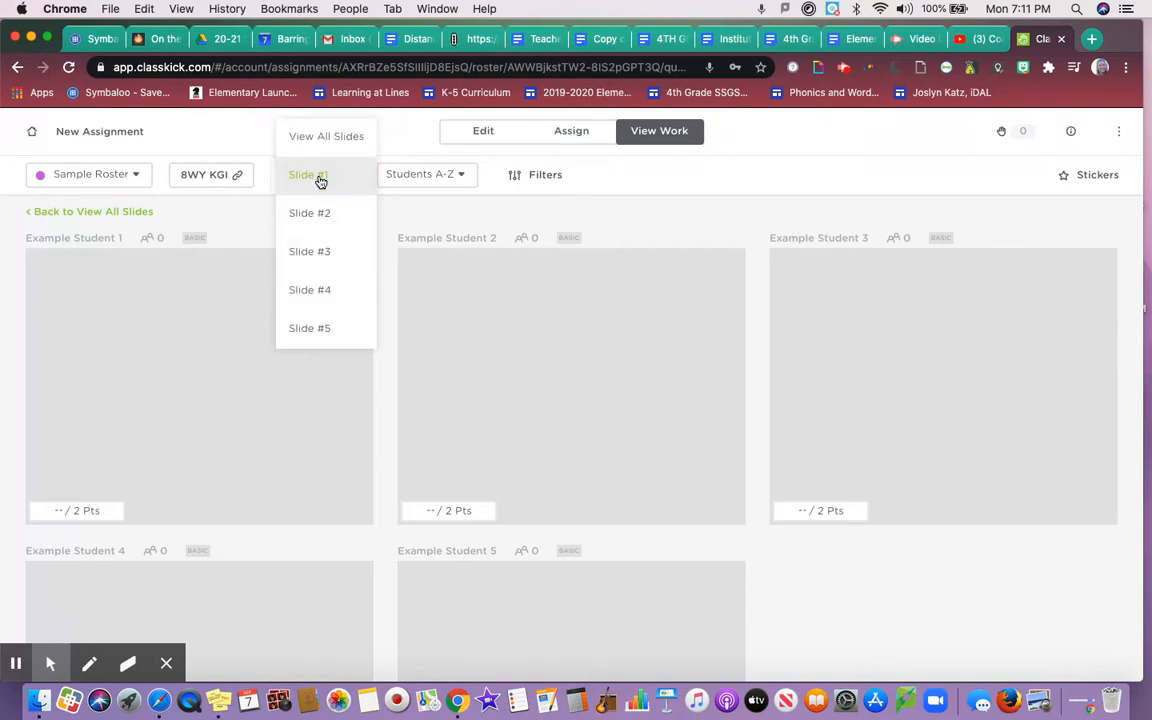
pyautogui.click(326, 139)
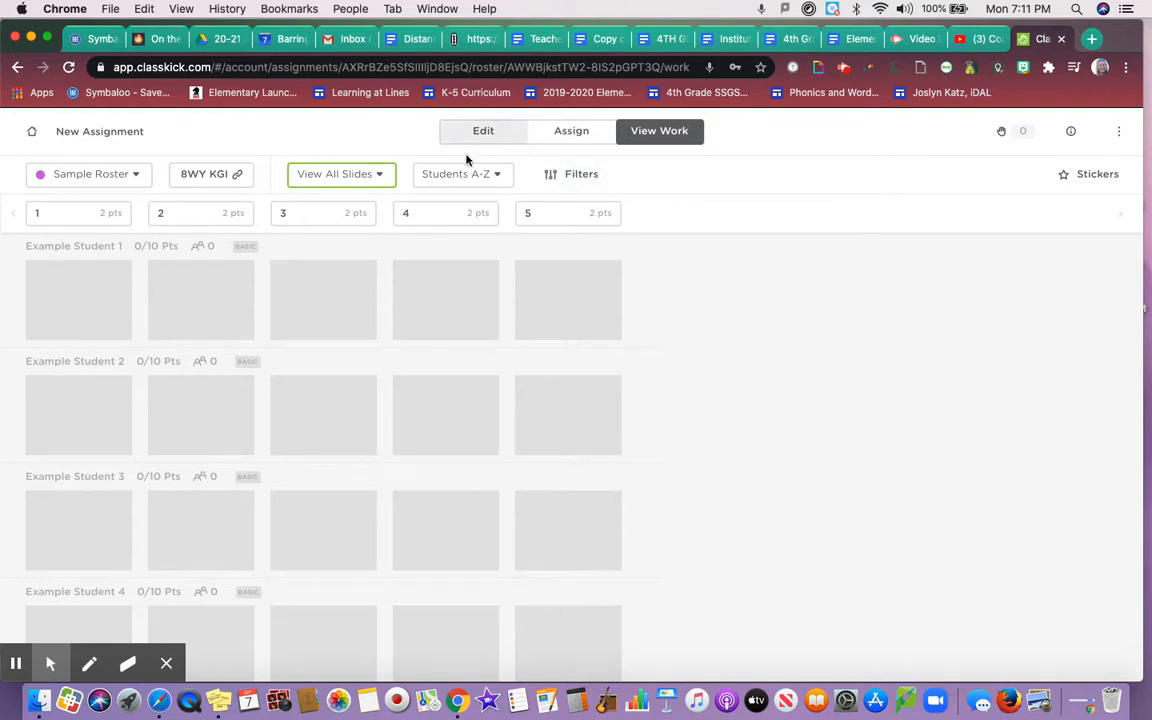
# Look at the filter and student sorting options for the roster's work.
pyautogui.click(548, 184)
pyautogui.click(900, 271)
pyautogui.click(494, 181)
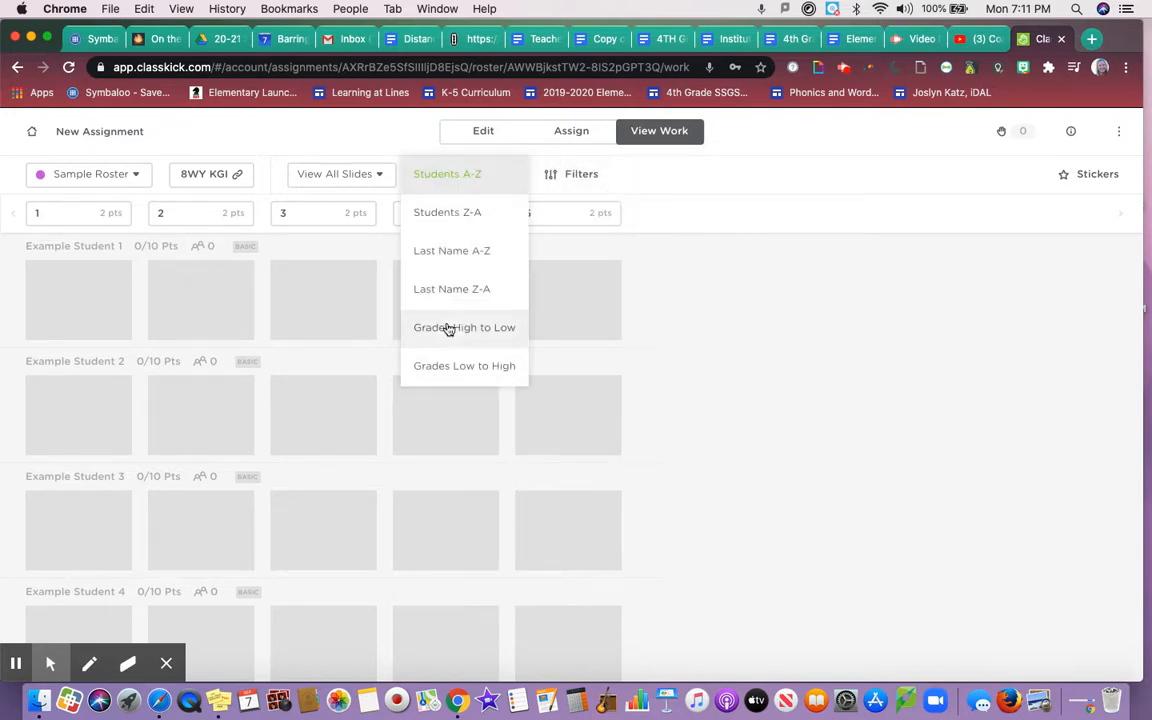
pyautogui.click(815, 306)
# On Example Student 1's slide 1, add a text box reading "krank" below the audio clip.
pyautogui.click(114, 277)
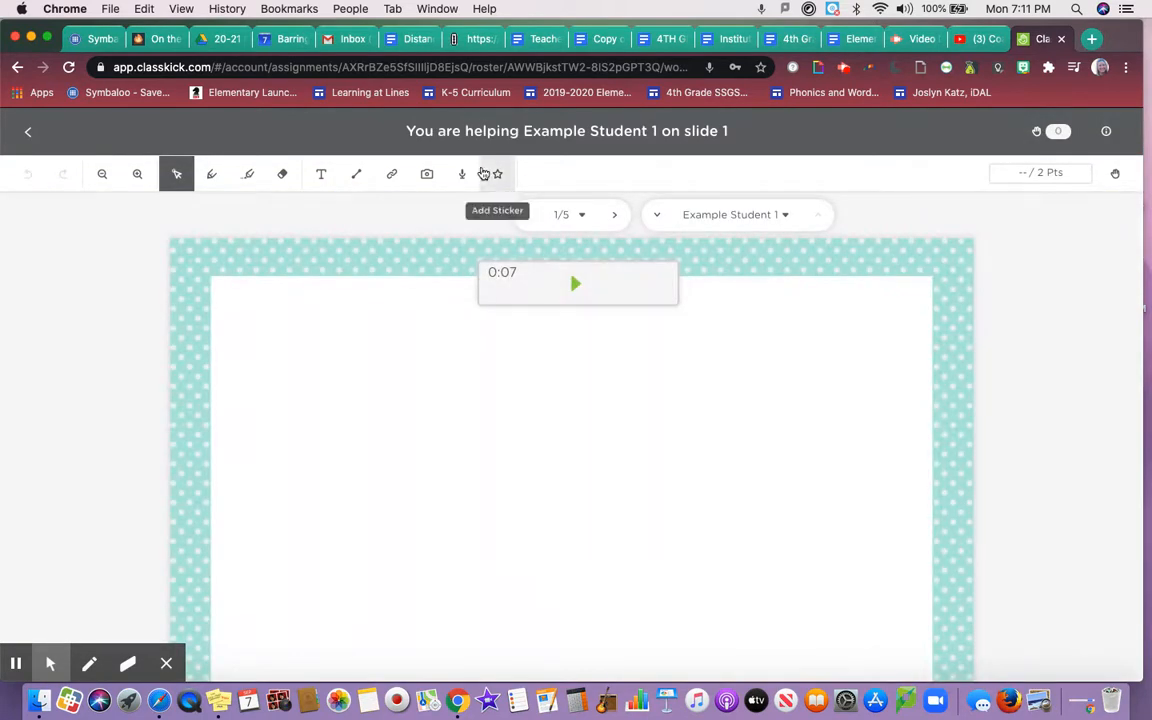
pyautogui.click(322, 176)
pyautogui.moveTo(373, 352); pyautogui.dragTo(856, 452)
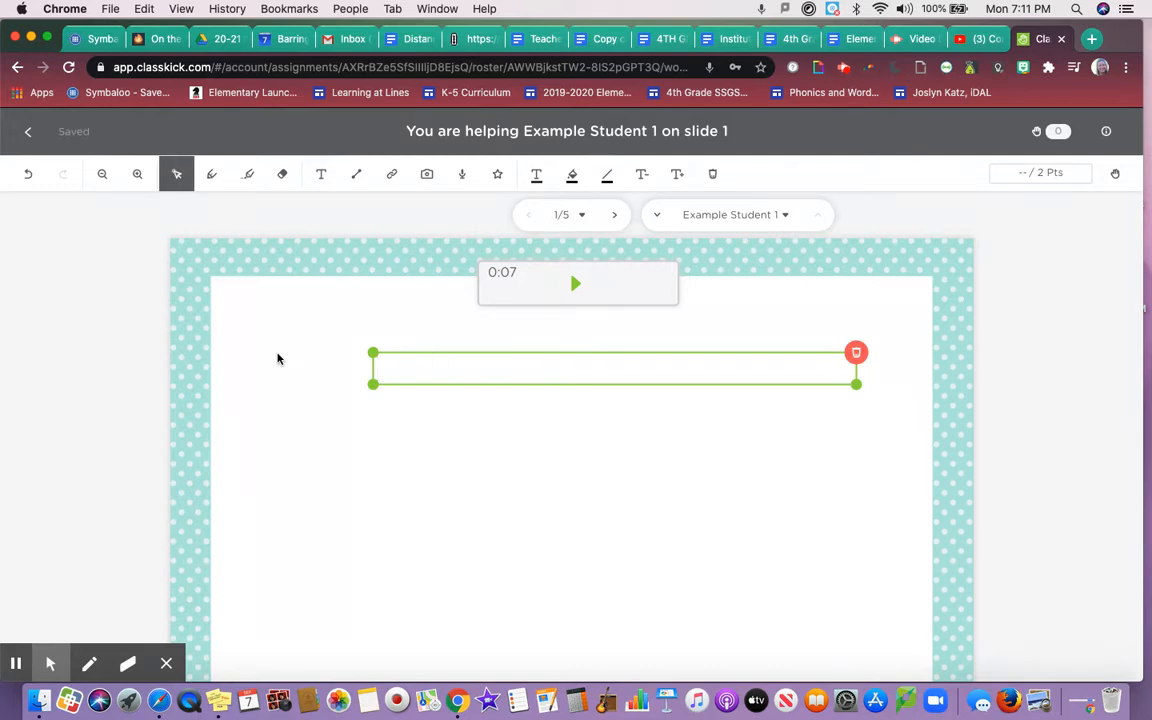
pyautogui.write('krank')
pyautogui.click(478, 442)
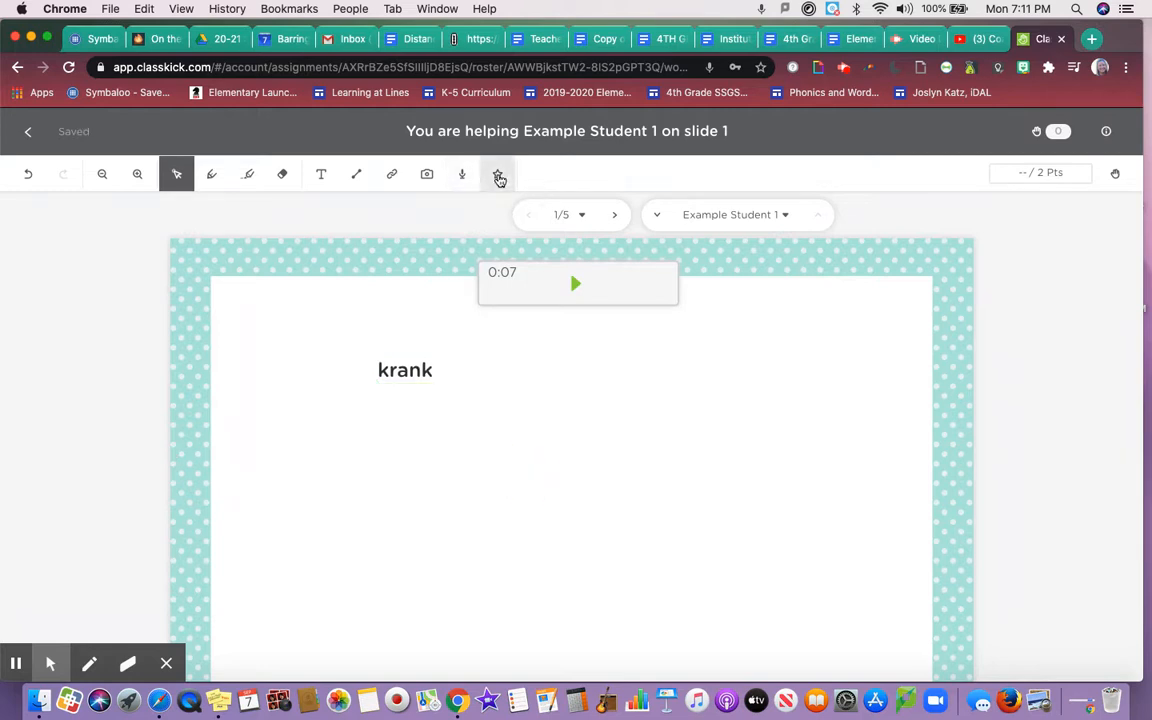
# Look at the audio recording options, and create a new owl sticker with the text "Check your beginning blend!".
pyautogui.click(459, 178)
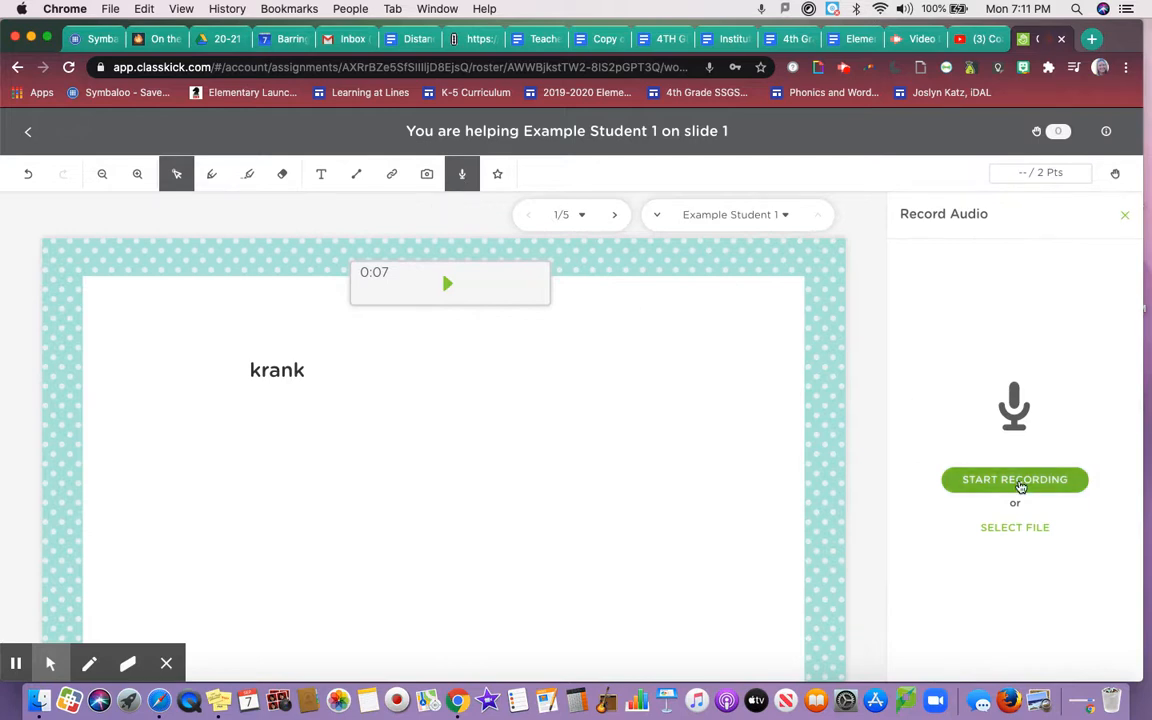
pyautogui.click(498, 179)
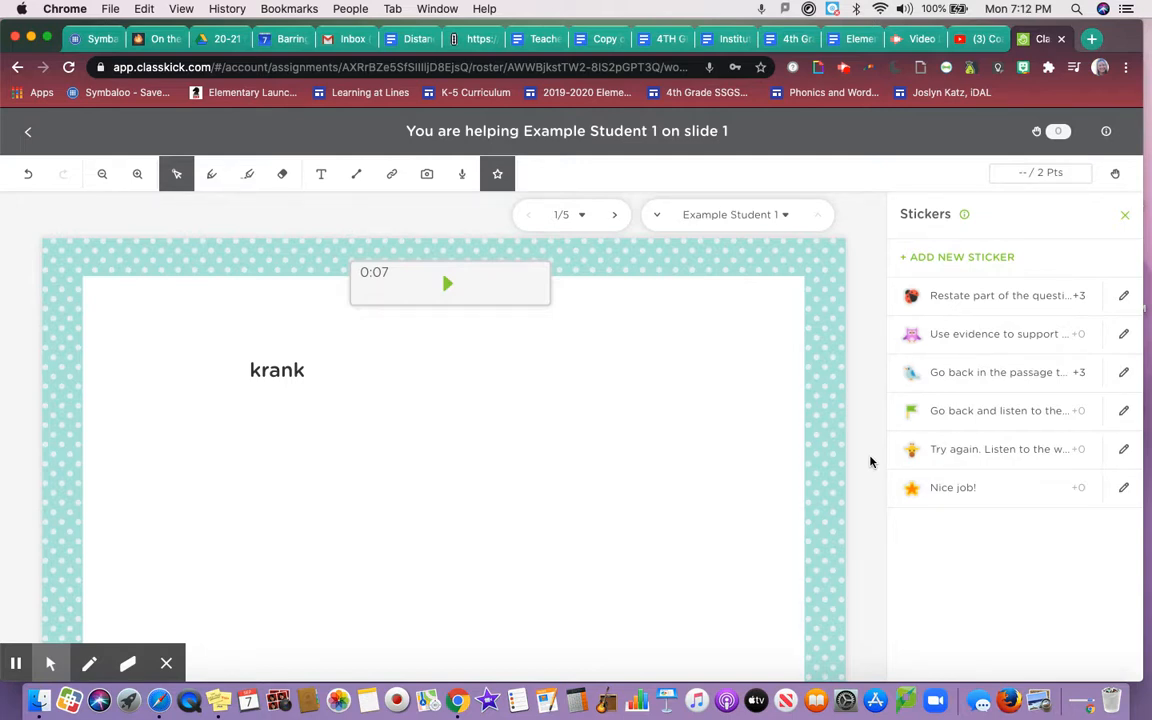
pyautogui.click(959, 257)
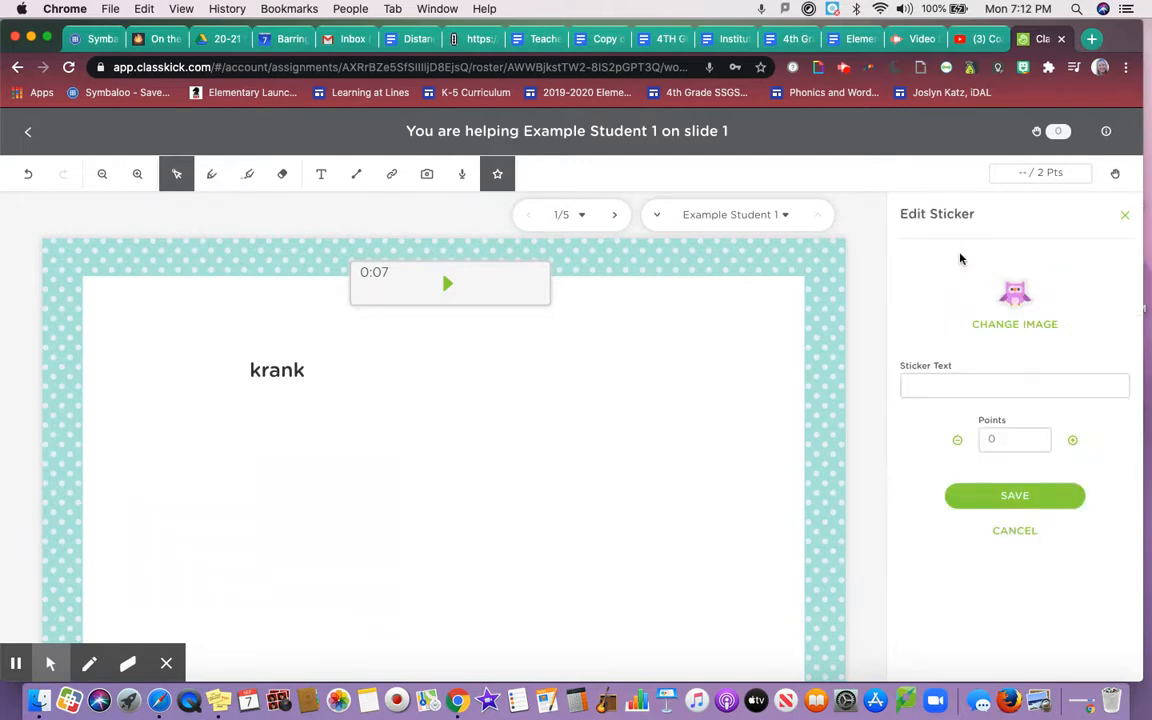
pyautogui.click(939, 385)
pyautogui.write('Check your beginning blend!')
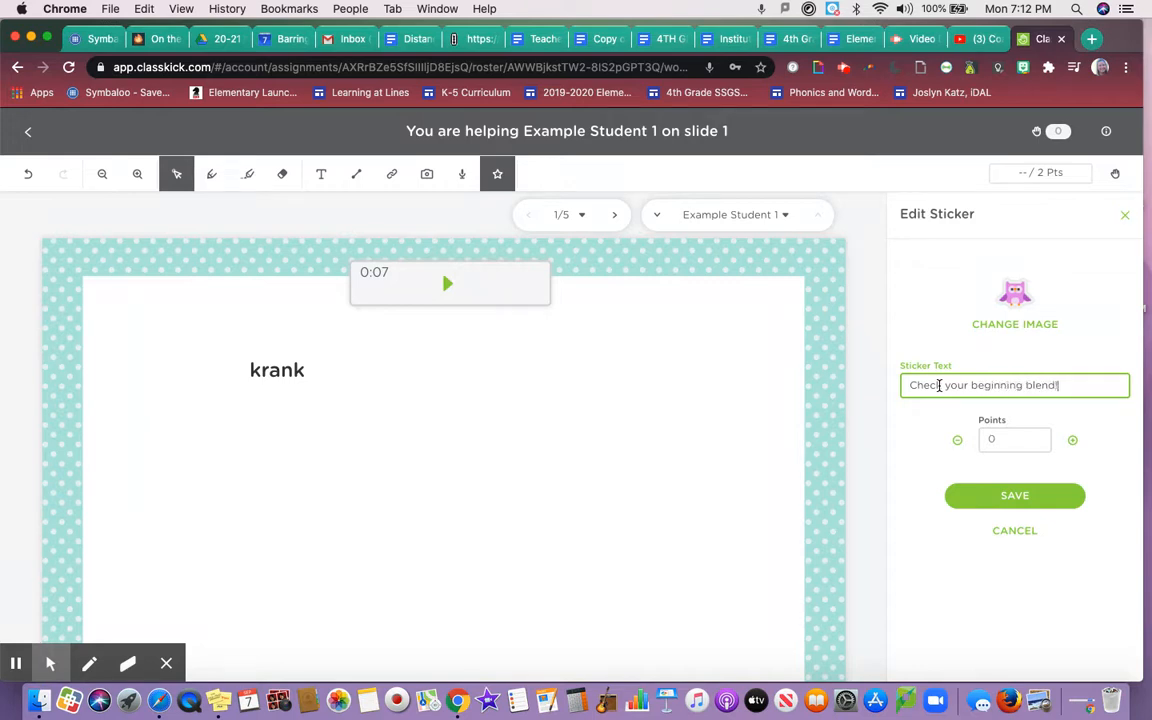
pyautogui.click(984, 491)
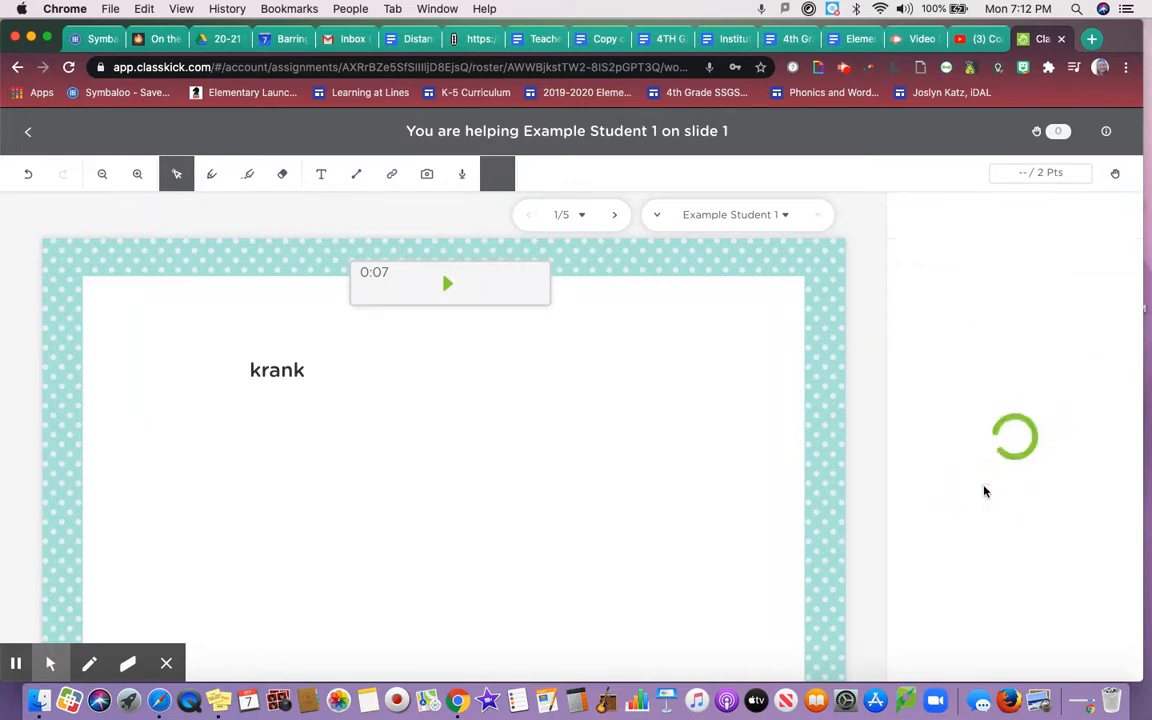
# Place the "Check your beginning blend!" sticker on the slide to the right of the word krank.
pyautogui.click(950, 527)
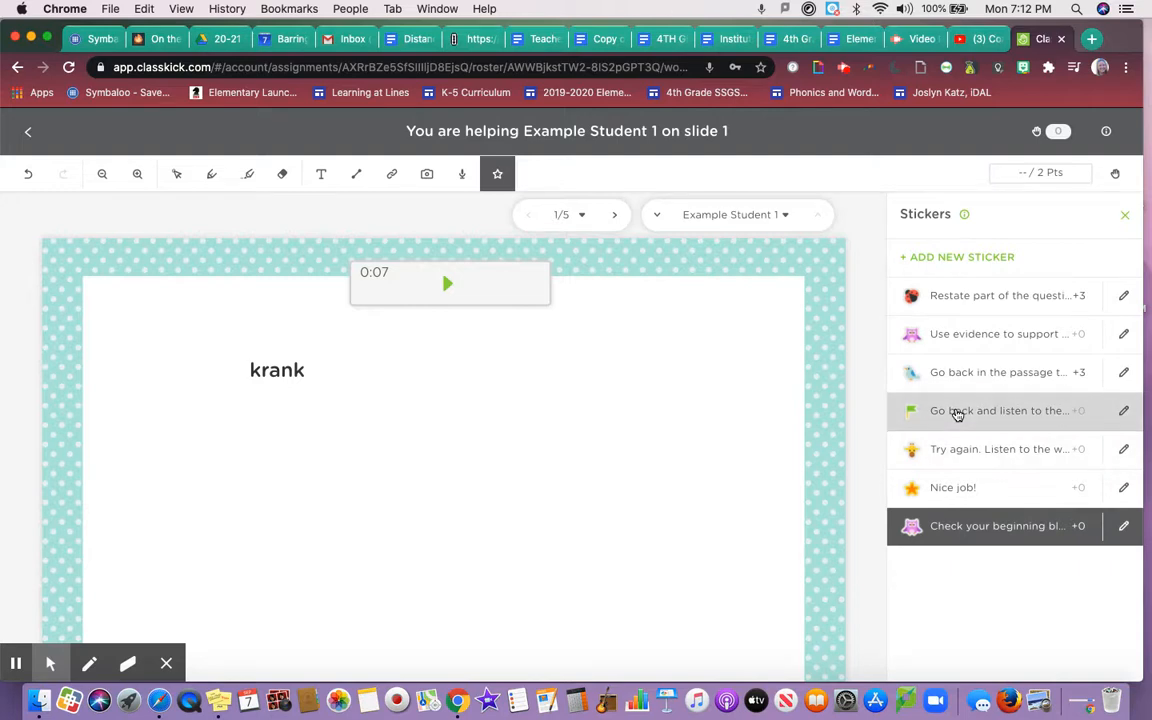
pyautogui.click(957, 412)
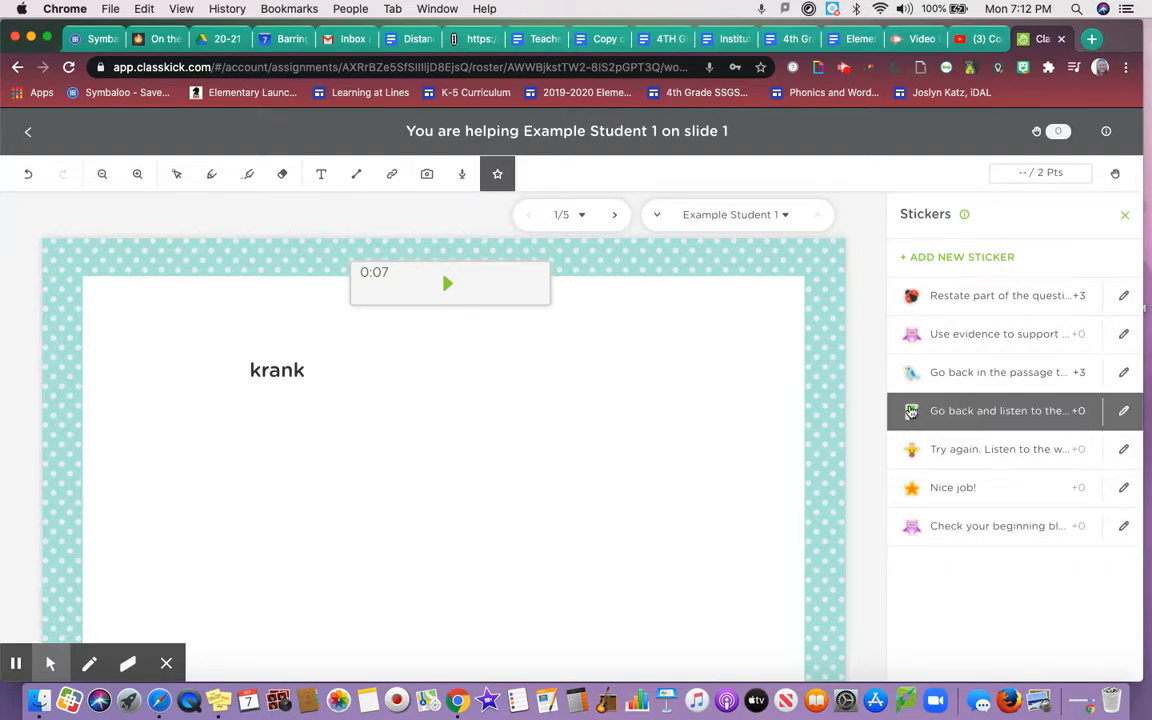
pyautogui.click(911, 530)
pyautogui.moveTo(911, 530); pyautogui.dragTo(622, 414)
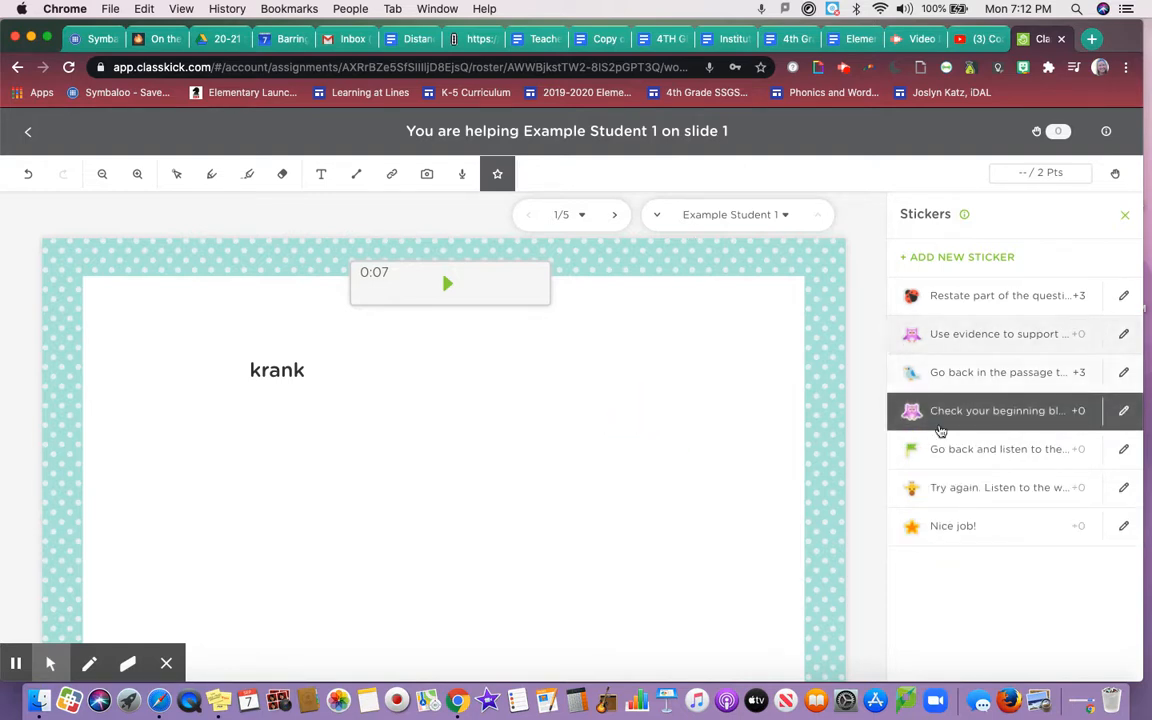
pyautogui.click(956, 382)
pyautogui.click(913, 410)
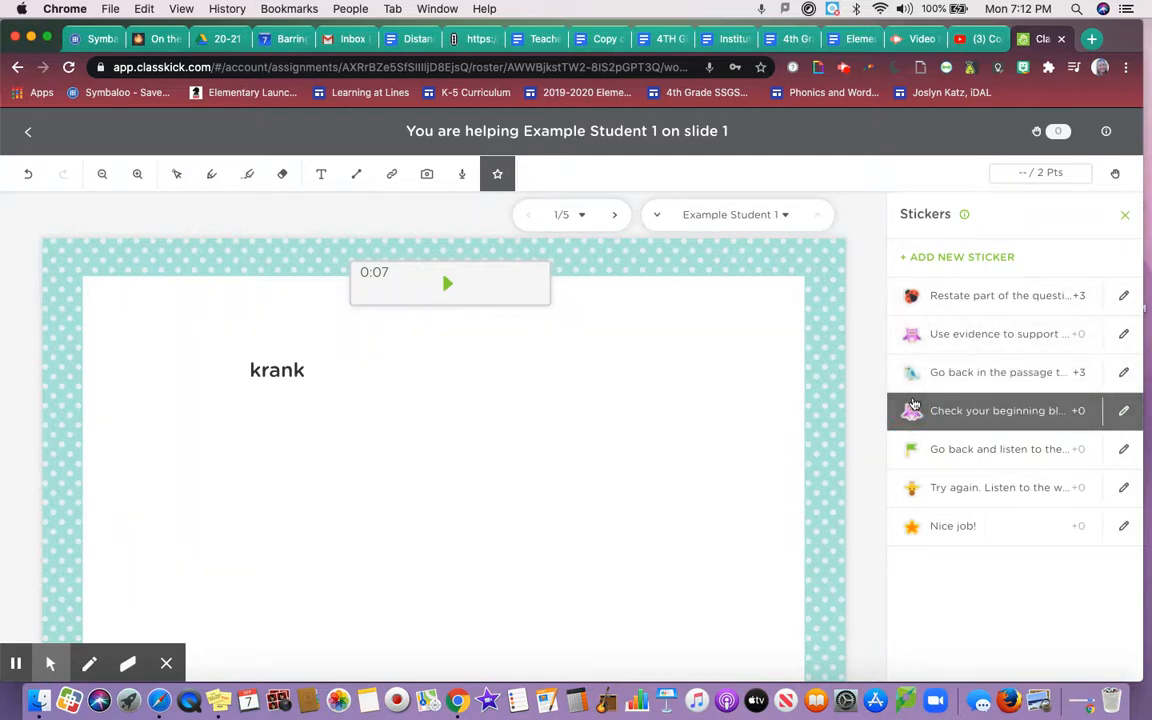
pyautogui.moveTo(912, 410); pyautogui.dragTo(560, 453)
pyautogui.click(560, 451)
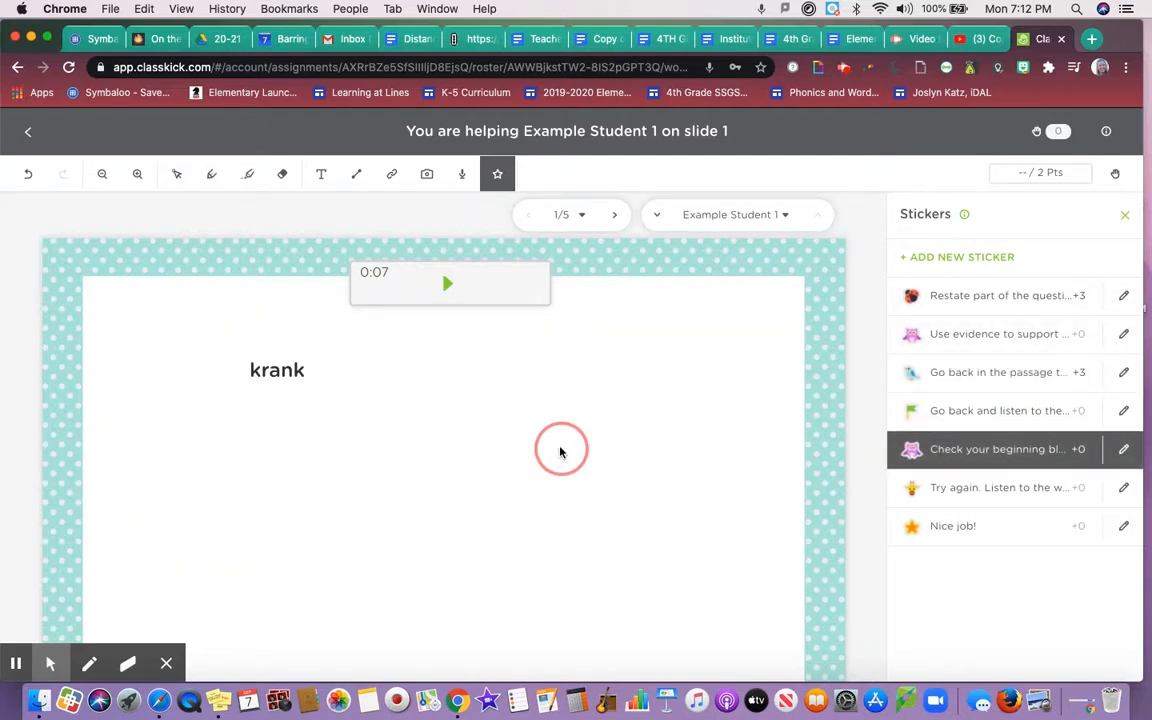
pyautogui.moveTo(617, 525); pyautogui.dragTo(647, 407)
pyautogui.click(556, 484)
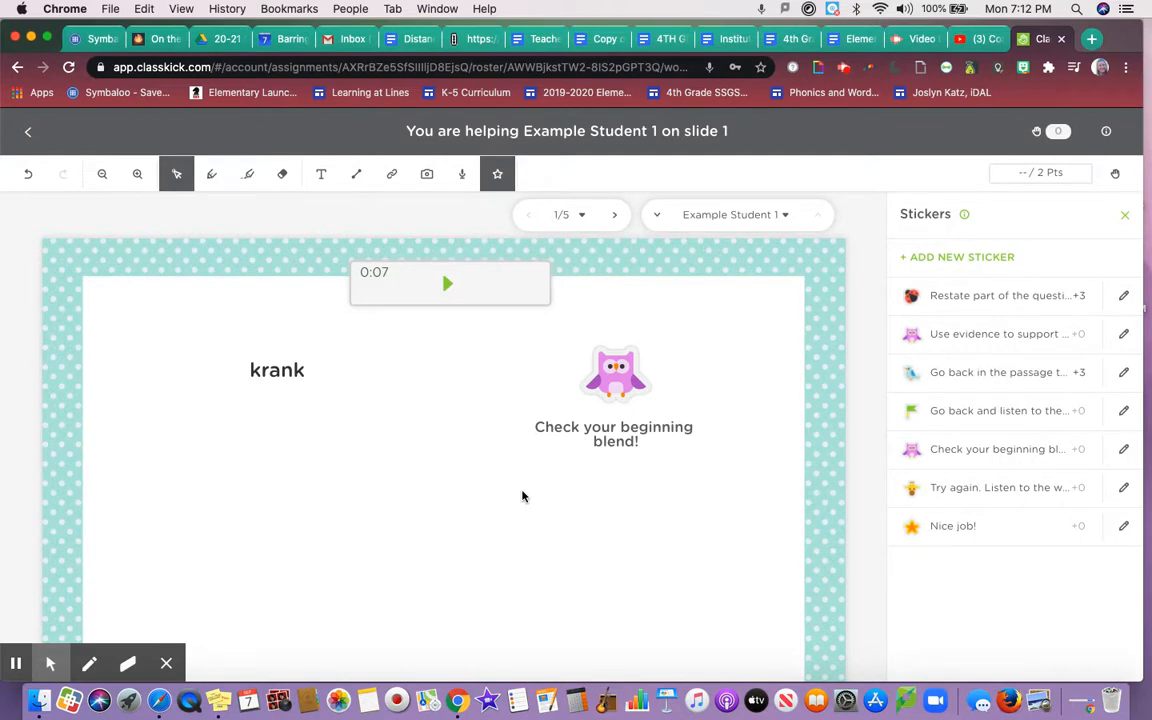
# Deselect the placed sticker, close the sticker list and open the audio recording options.
pyautogui.click(601, 419)
pyautogui.click(545, 483)
pyautogui.click(427, 383)
pyautogui.press('Escape')
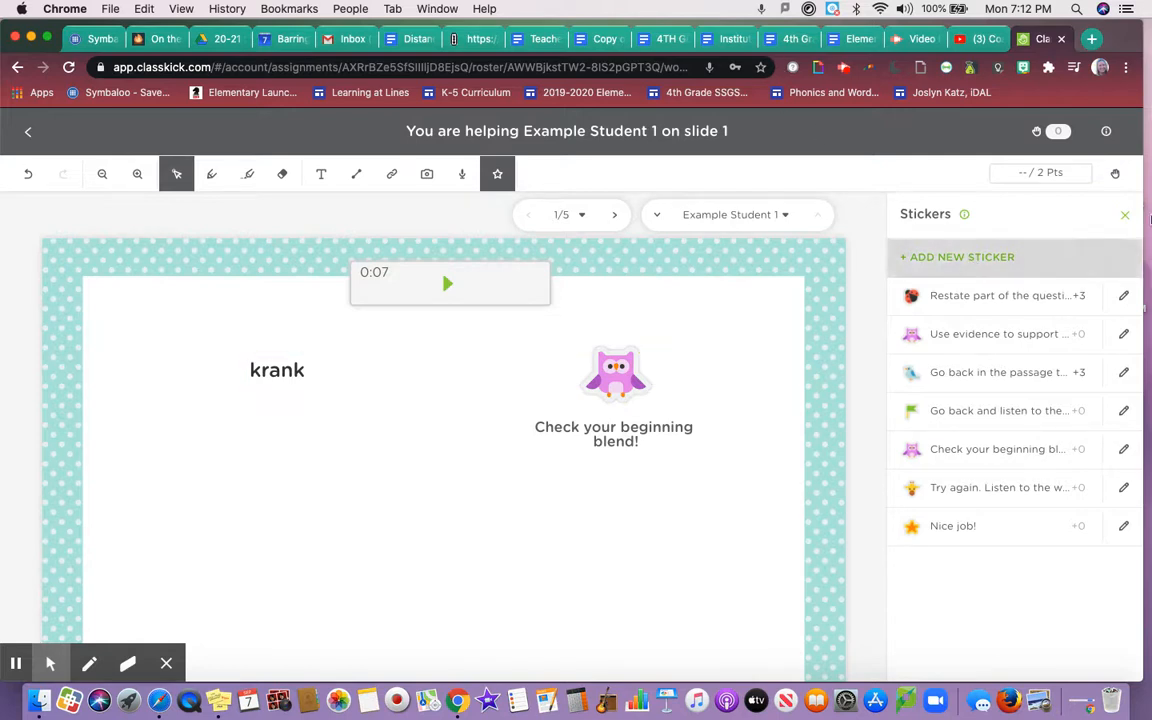
pyautogui.click(1124, 217)
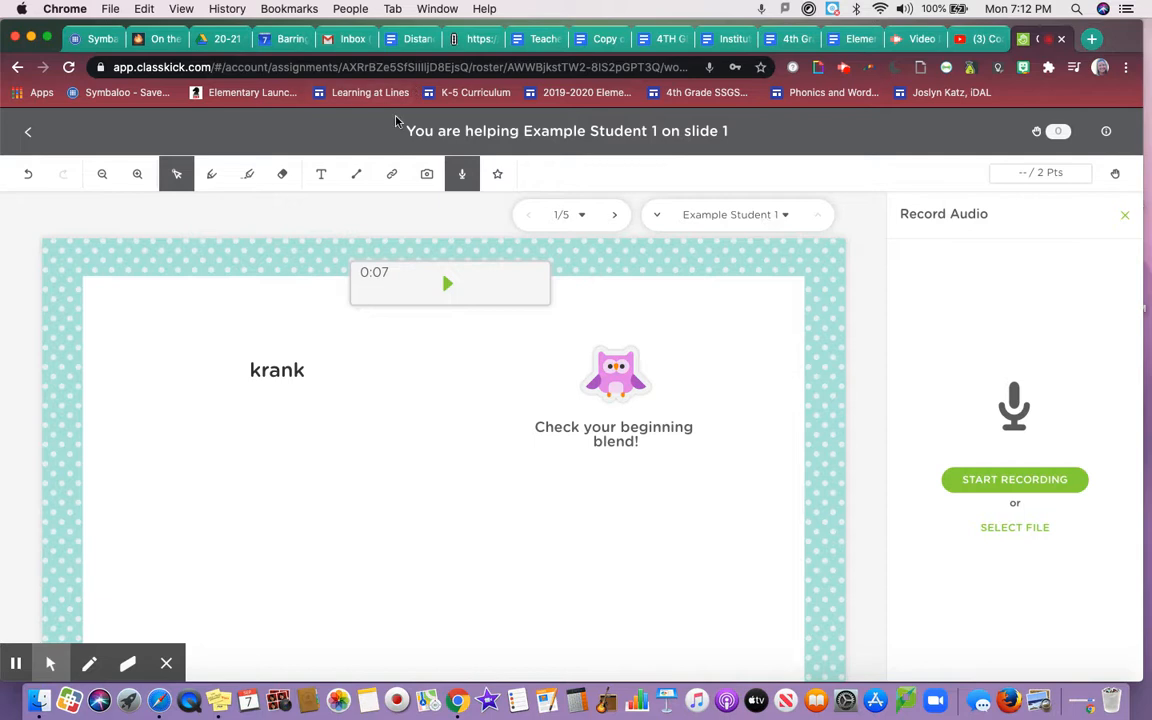
# Go to Example Student 1's slide 2, leave the student's work and return to the list of assignments.
pyautogui.click(614, 212)
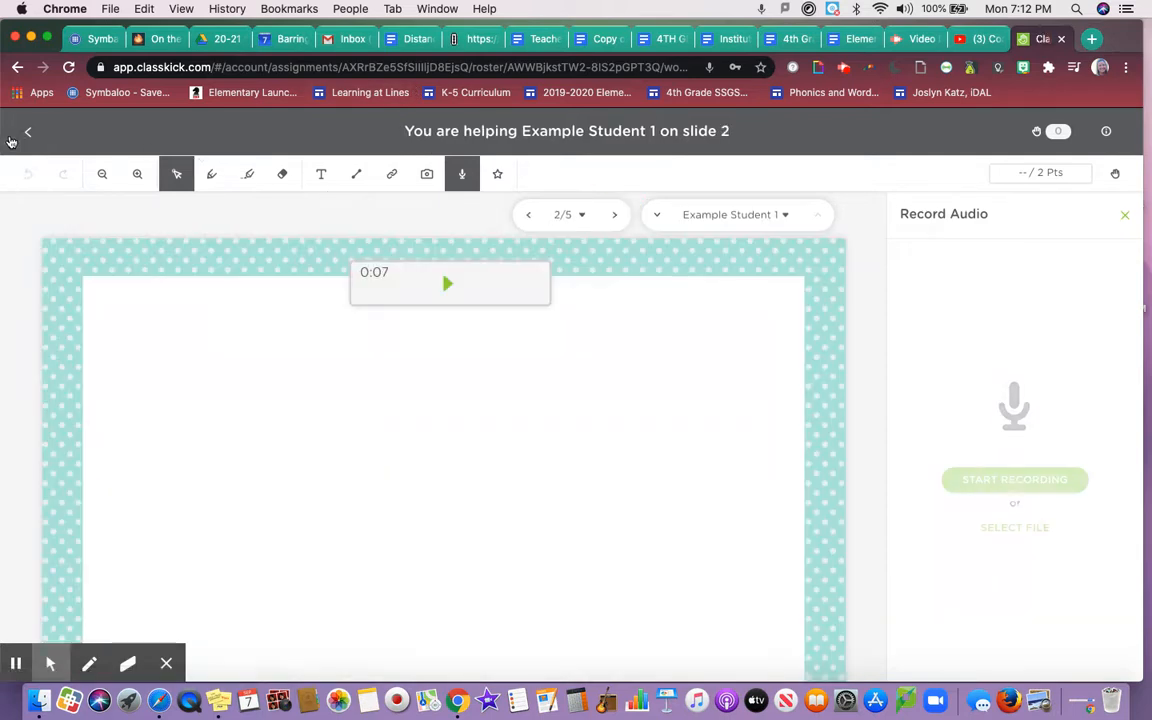
pyautogui.click(24, 132)
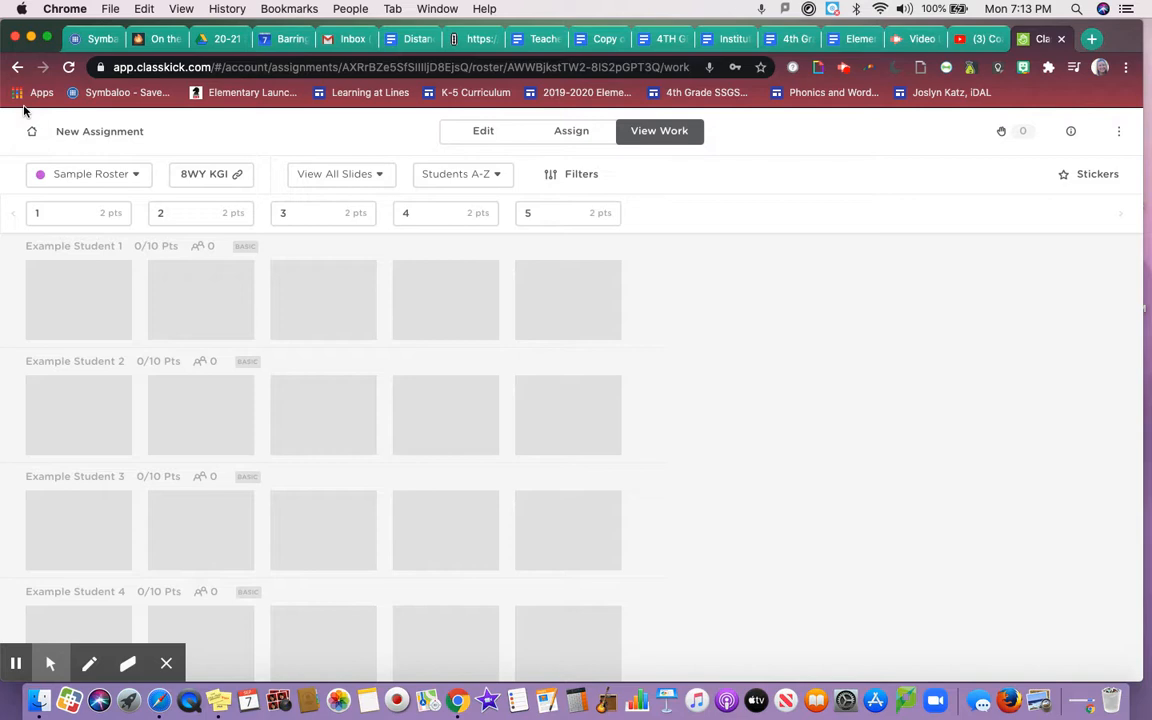
pyautogui.click(31, 140)
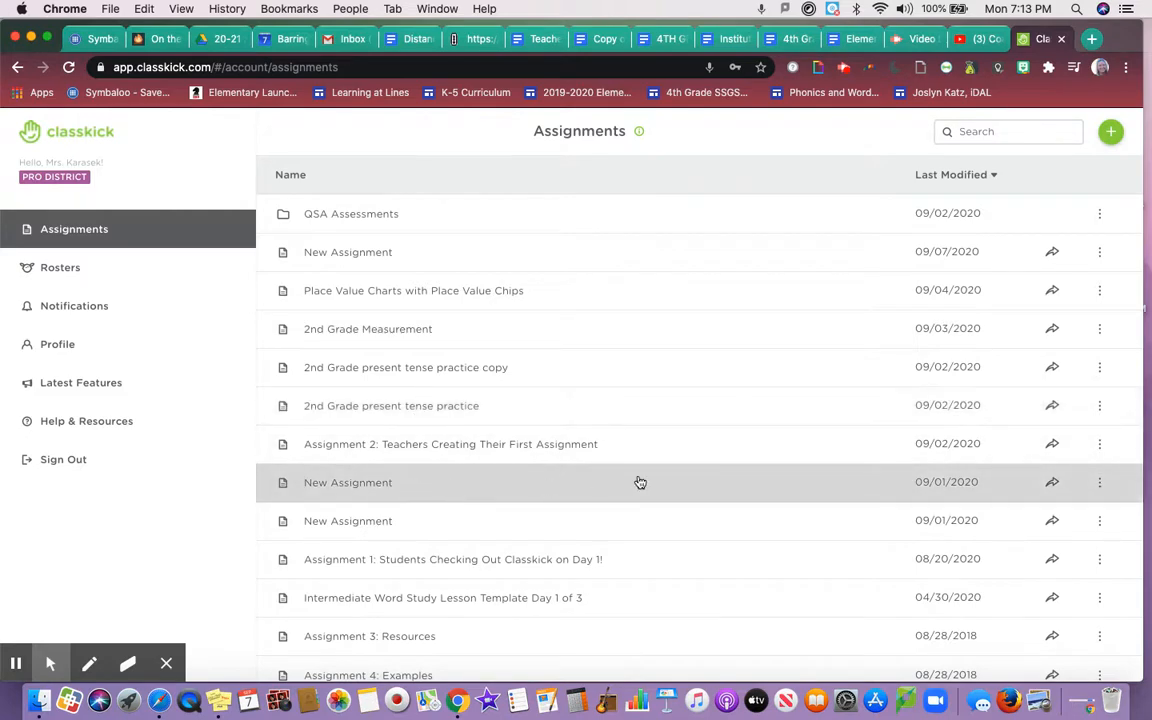
# Copy the colleague share link for the upper "New Assignment" dated 09/01/2020 and close the share dialog.
pyautogui.click(1049, 485)
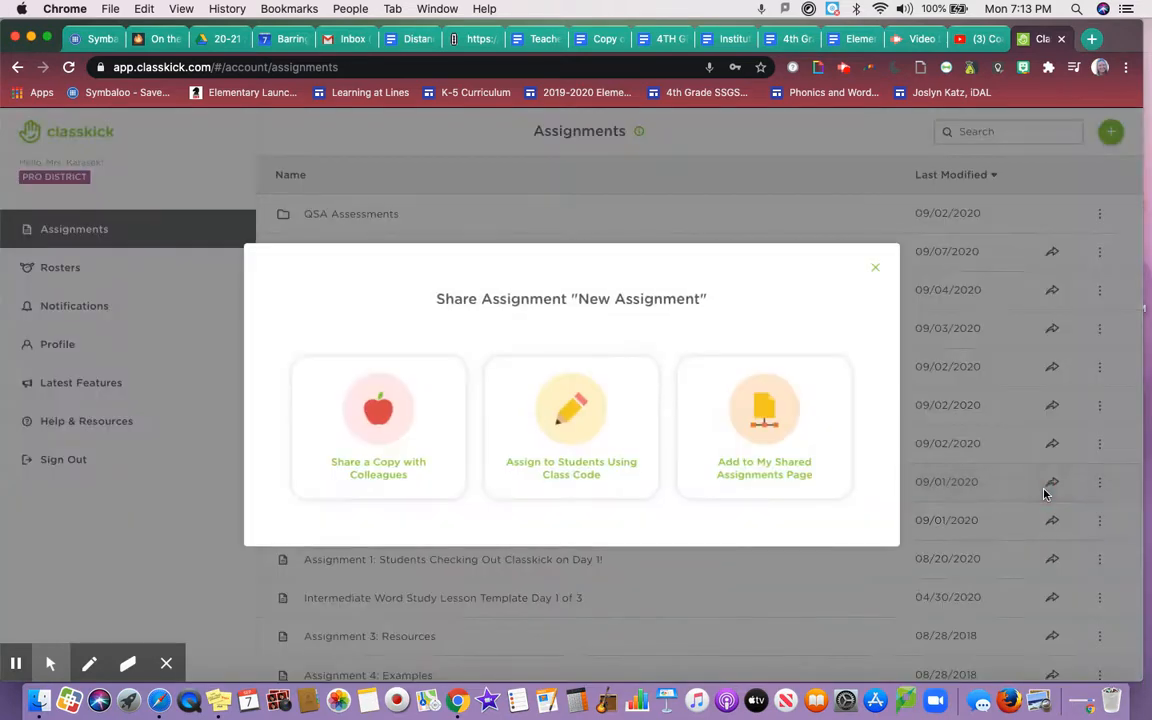
pyautogui.click(346, 430)
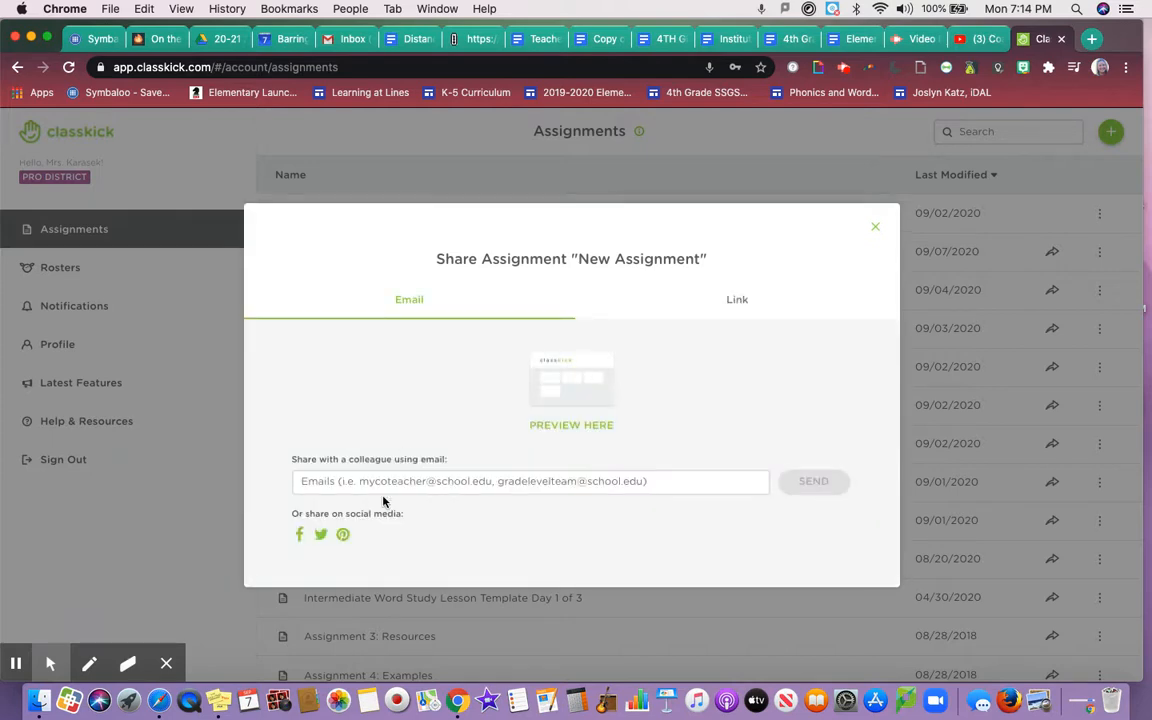
pyautogui.click(766, 287)
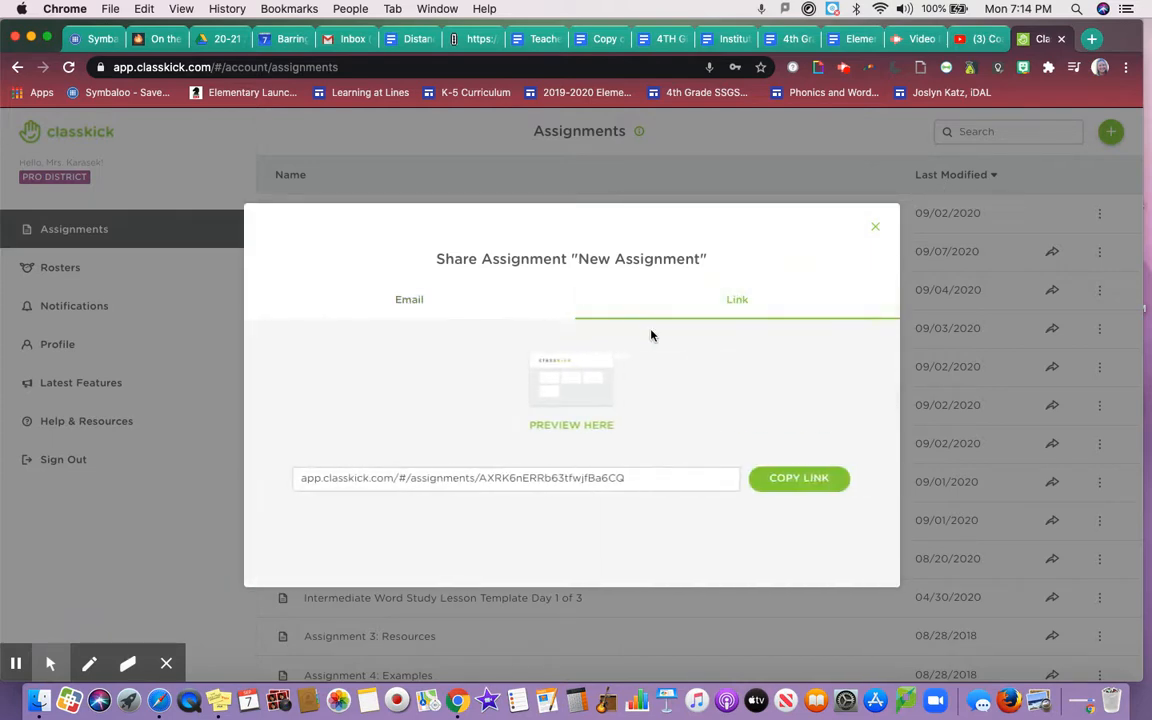
pyautogui.click(779, 485)
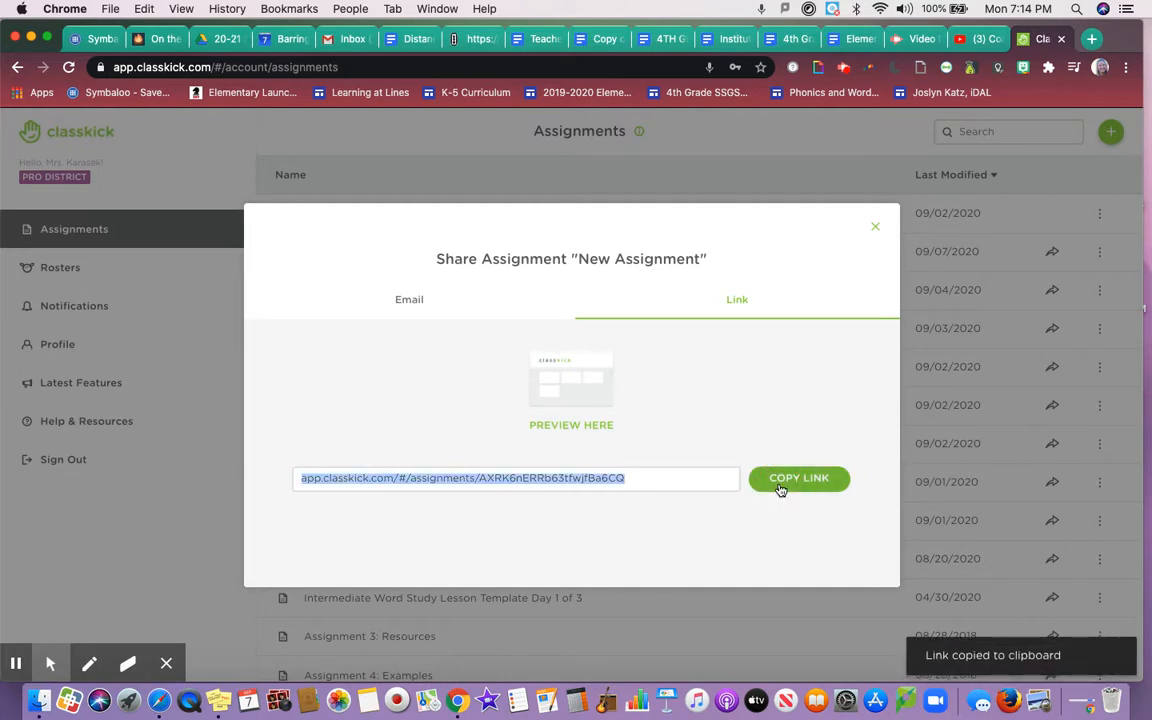
pyautogui.click(871, 225)
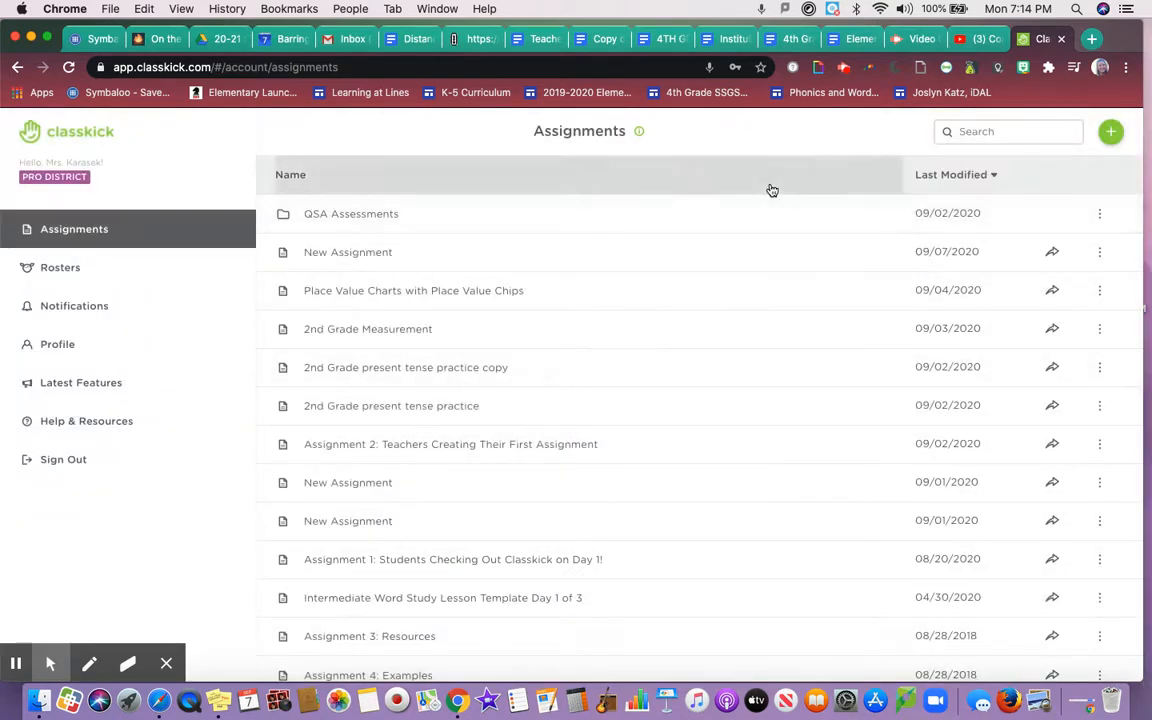
# Open the Assignment Library and look through its subject and grade filter options.
pyautogui.click(1110, 133)
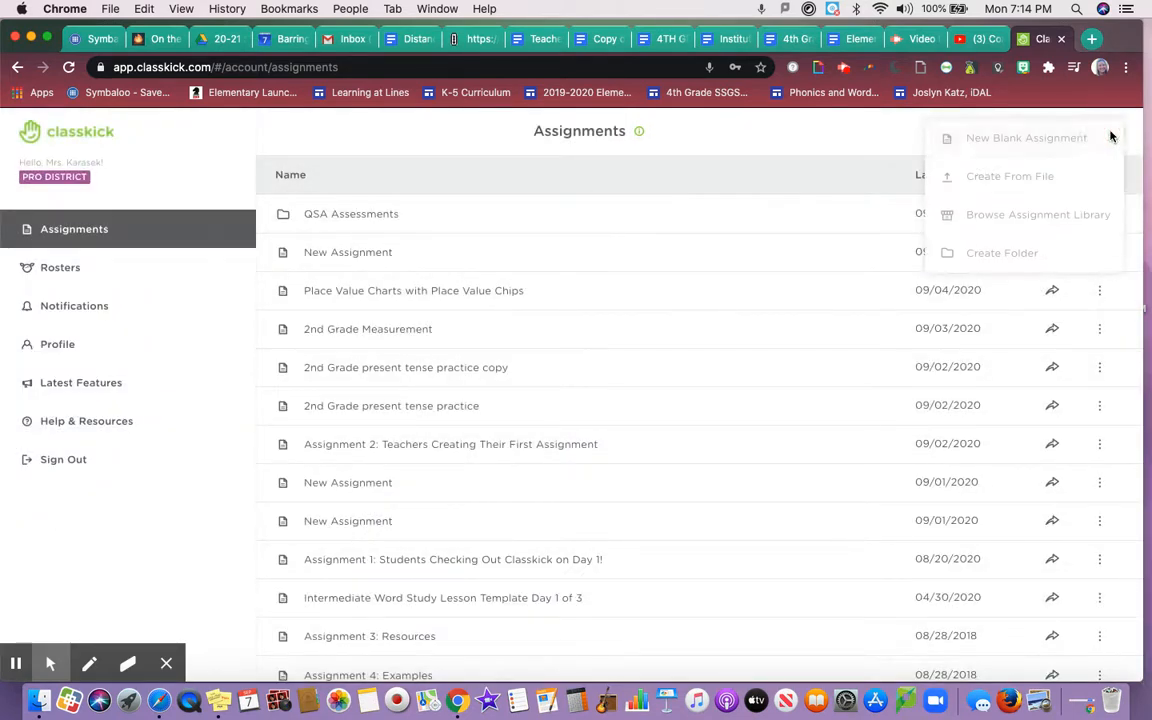
pyautogui.click(1059, 226)
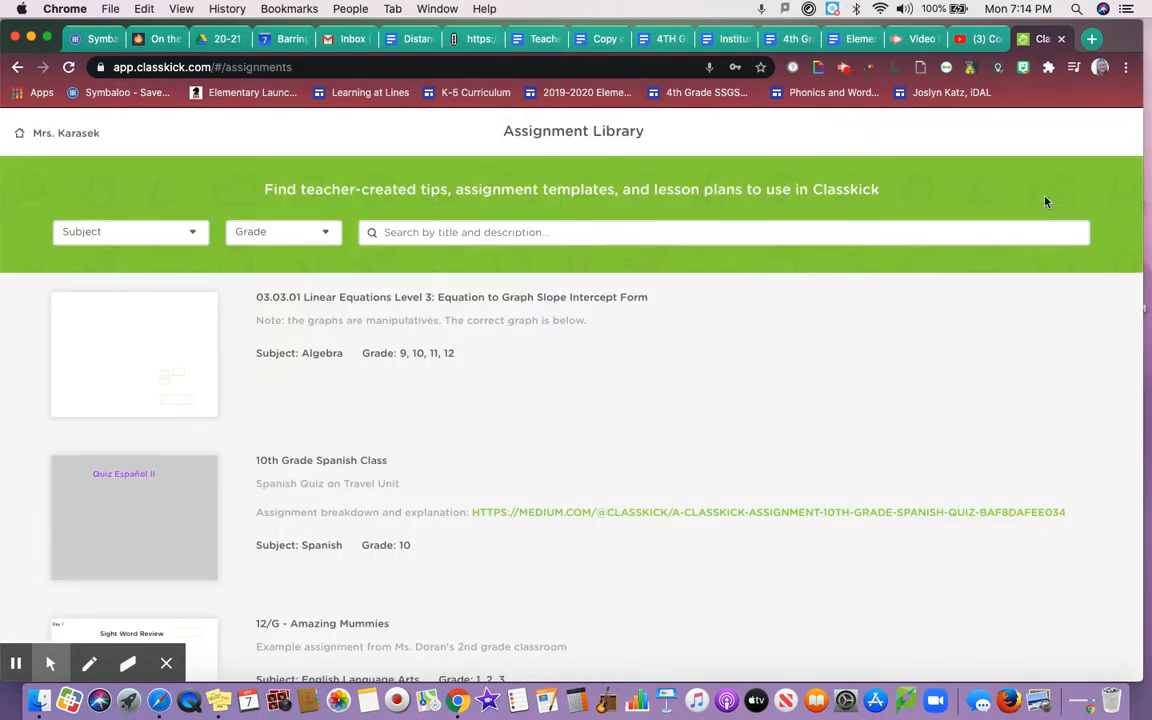
pyautogui.click(179, 233)
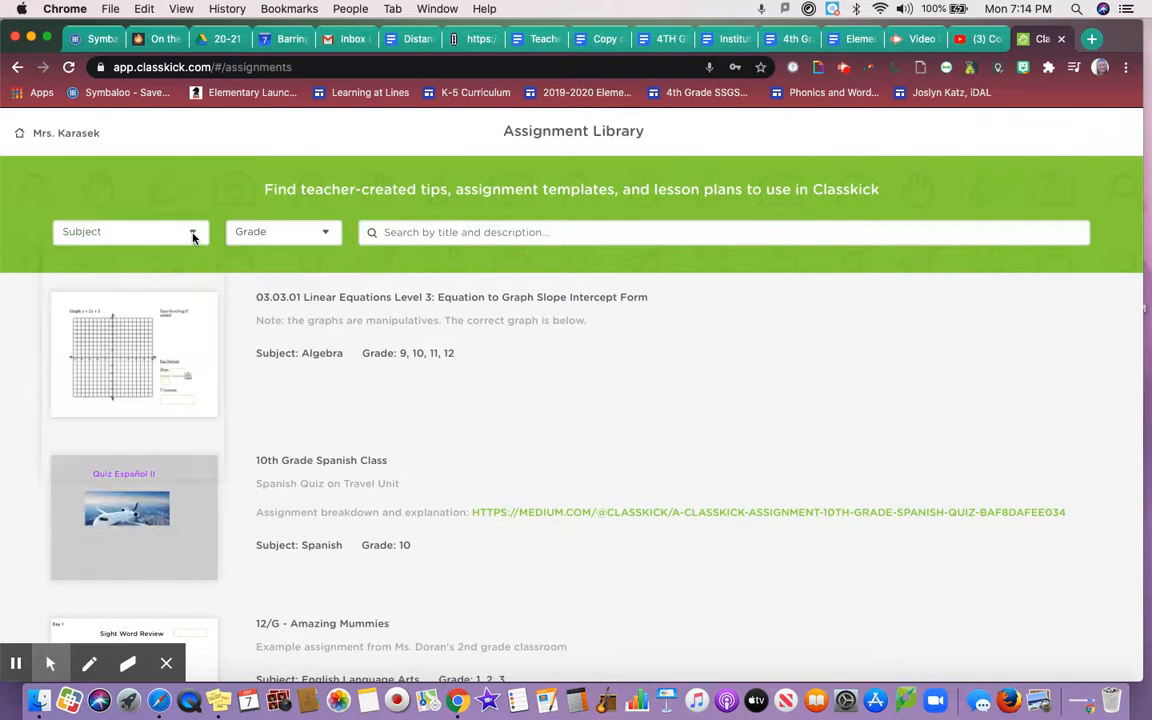
pyautogui.click(194, 234)
pyautogui.scroll(-5, 176, 371)
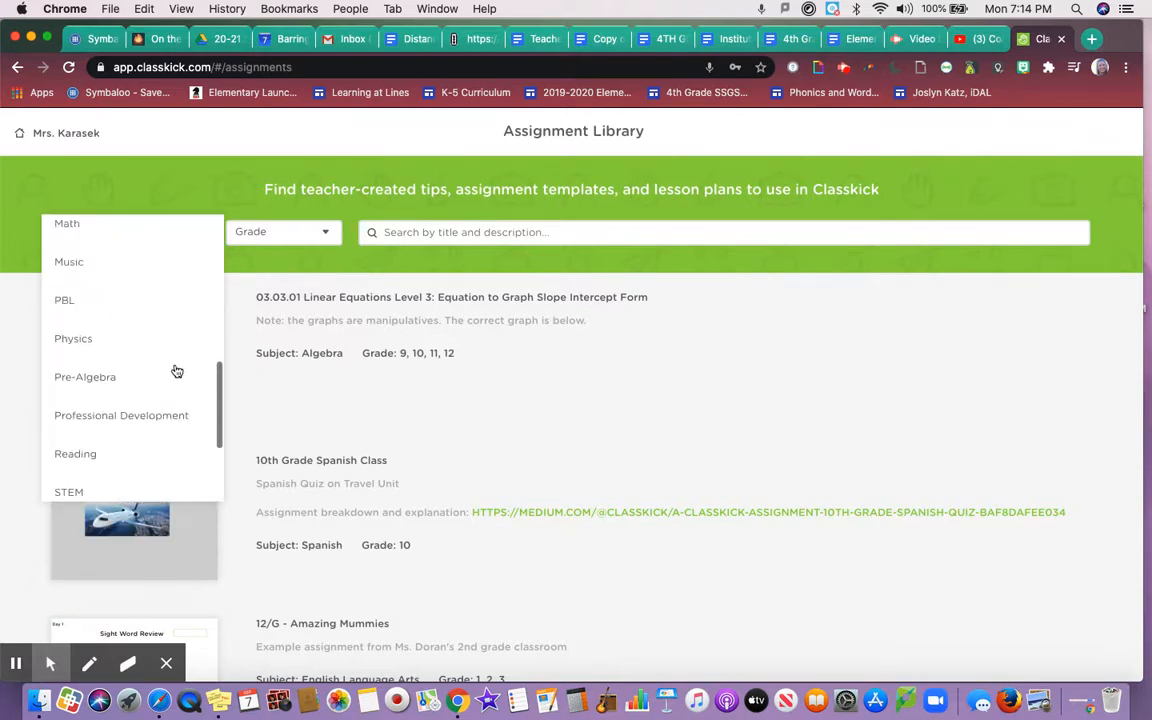
pyautogui.click(298, 240)
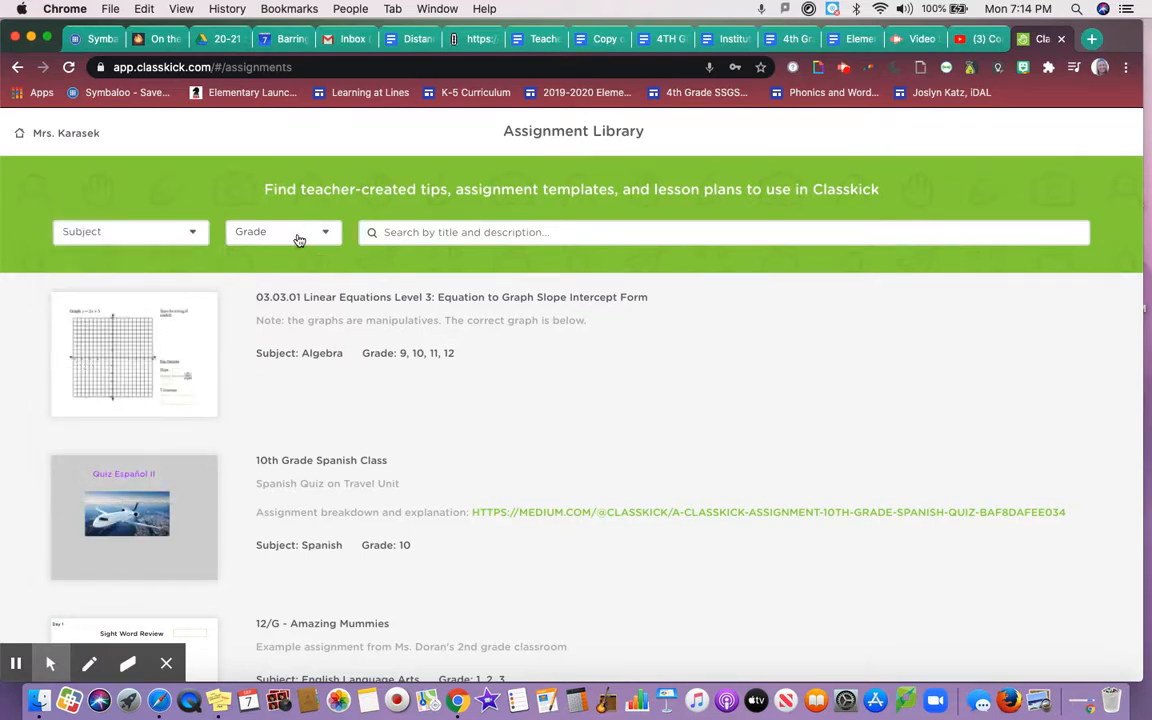
pyautogui.click(298, 240)
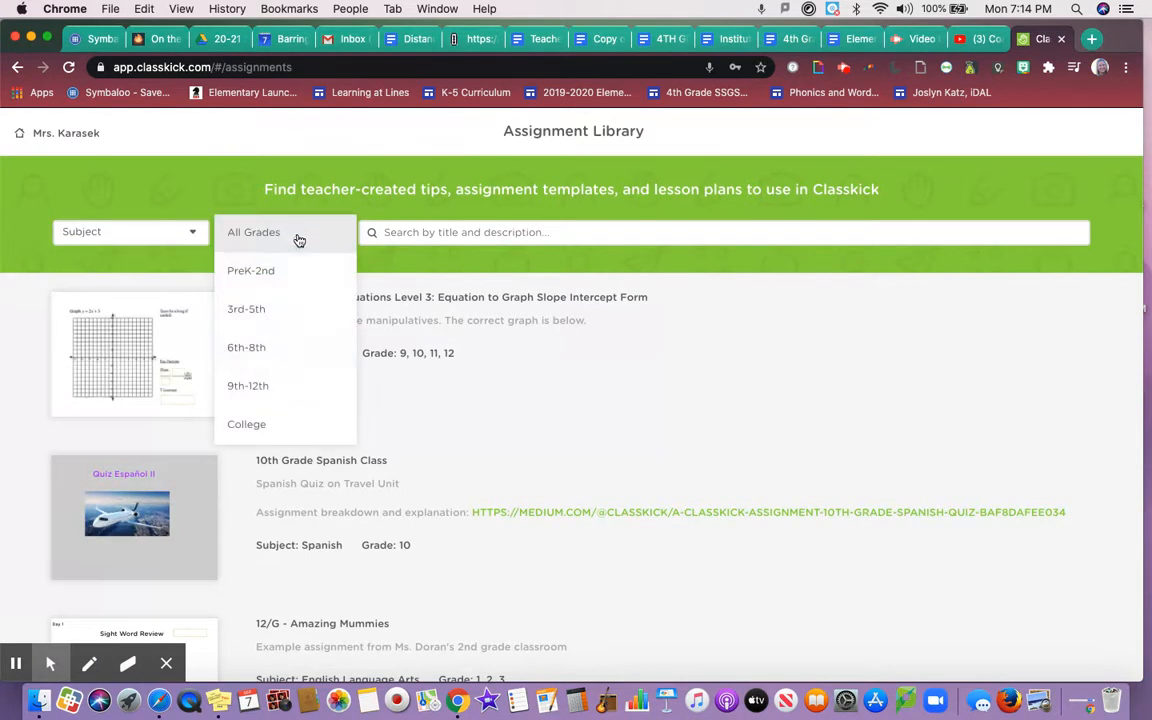
pyautogui.click(406, 232)
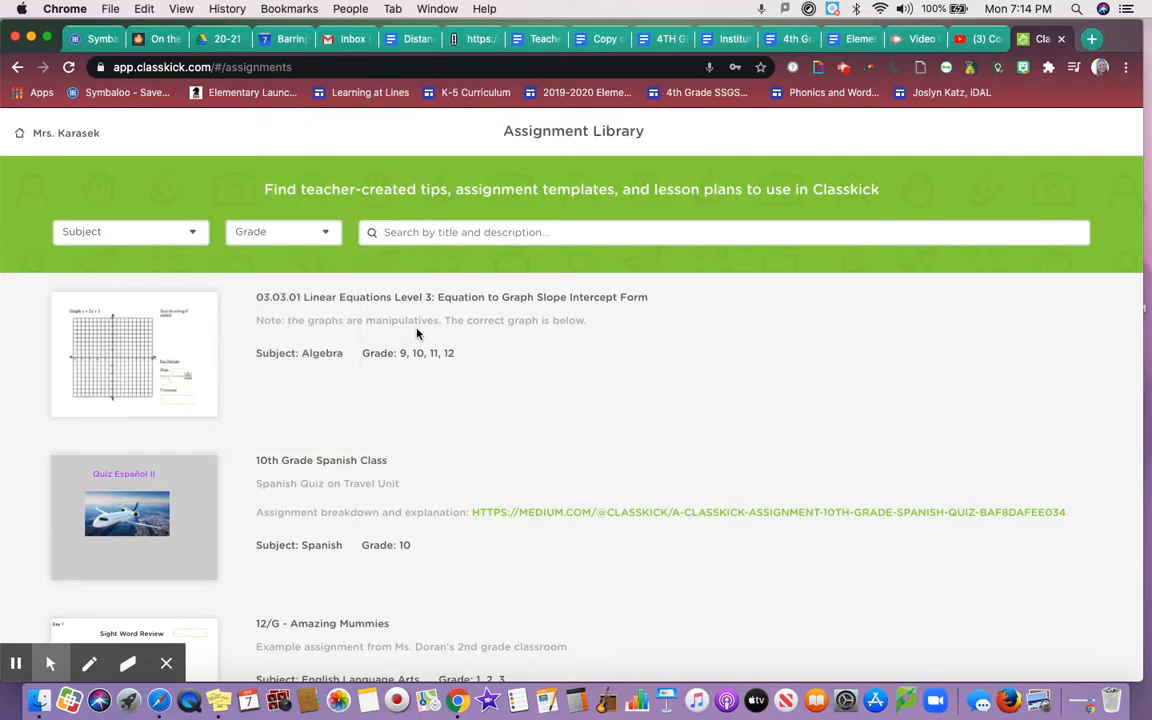
# Browse the library's assignments and open the 2nd Grade Spelling Quiz.
pyautogui.scroll(-15, 417, 333)
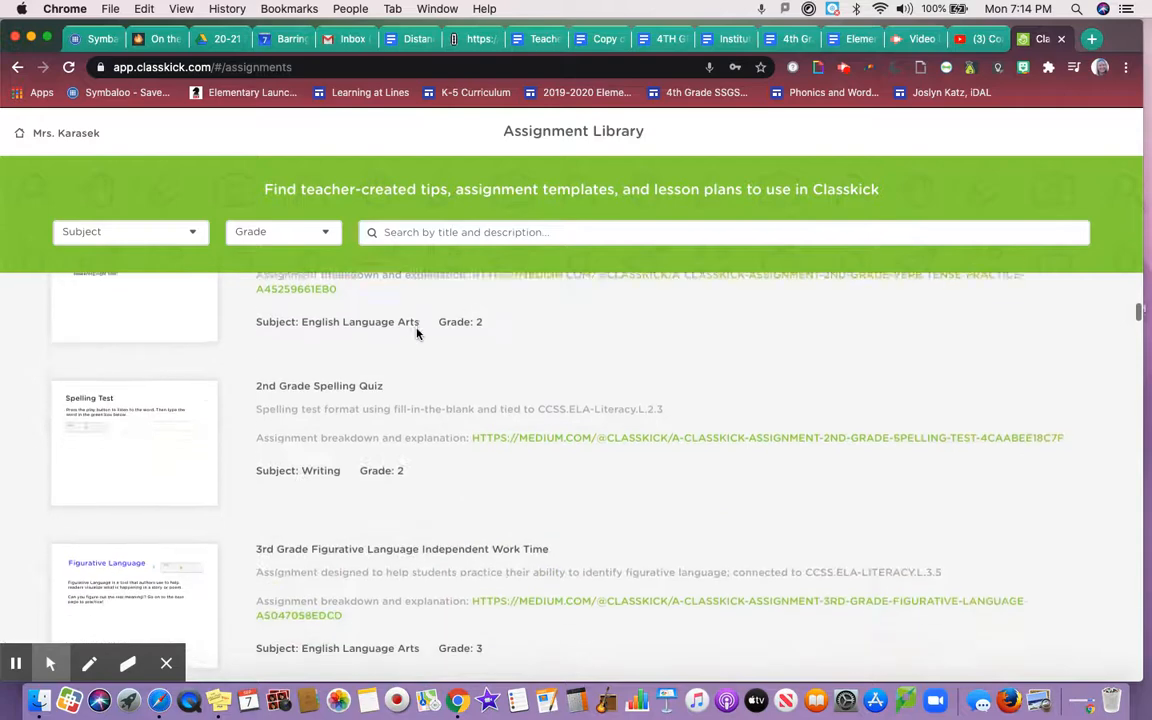
pyautogui.scroll(5, 72, 463)
pyautogui.scroll(2, 72, 463)
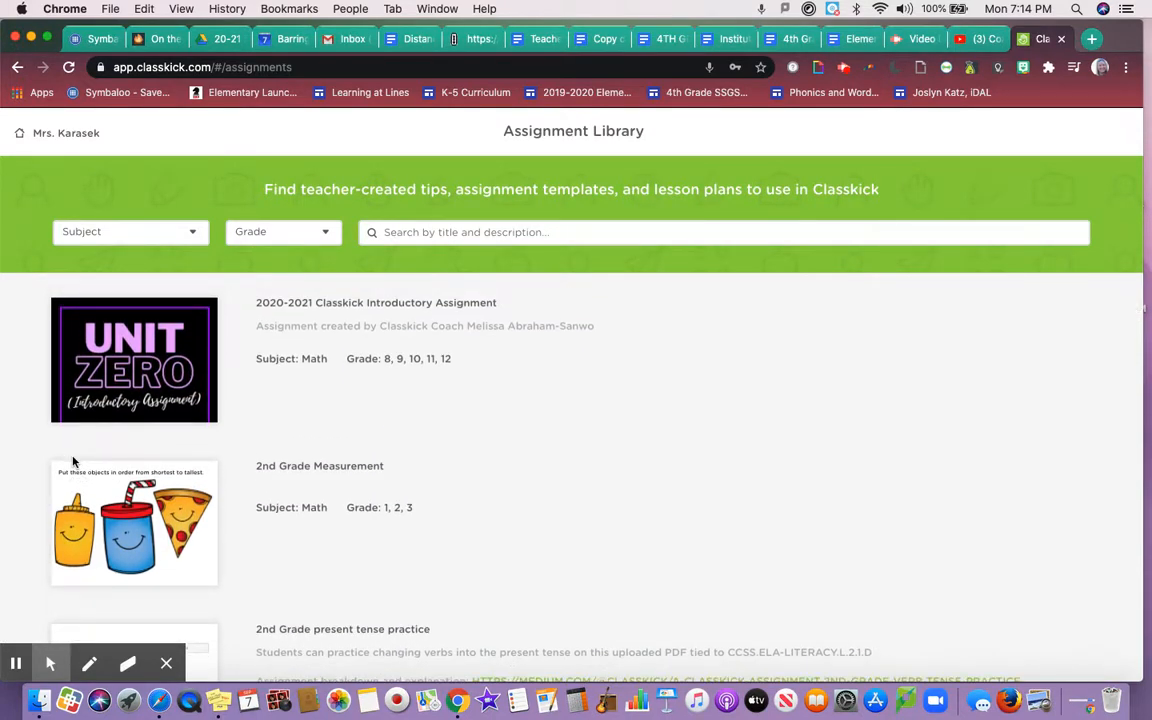
pyautogui.scroll(-10, 72, 463)
pyautogui.scroll(1, 74, 463)
pyautogui.click(97, 420)
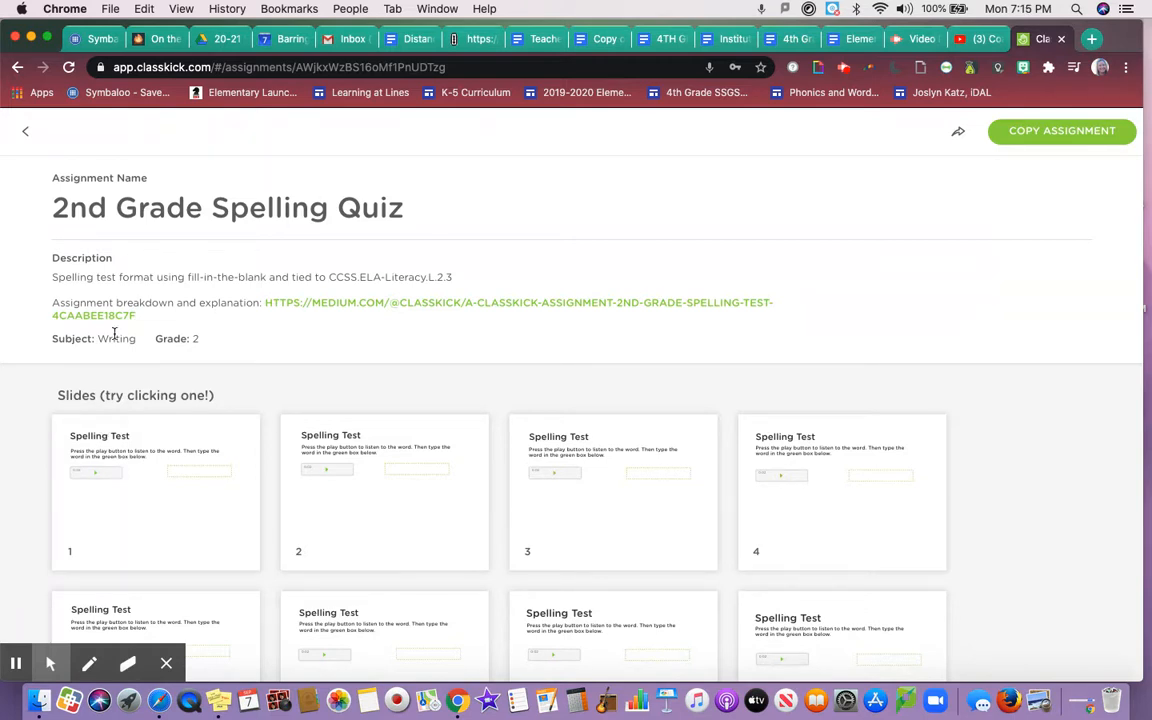
# Review the 2nd Grade Spelling Quiz's slides and sharing option, and copy the quiz into the own assignments.
pyautogui.scroll(-5, 114, 334)
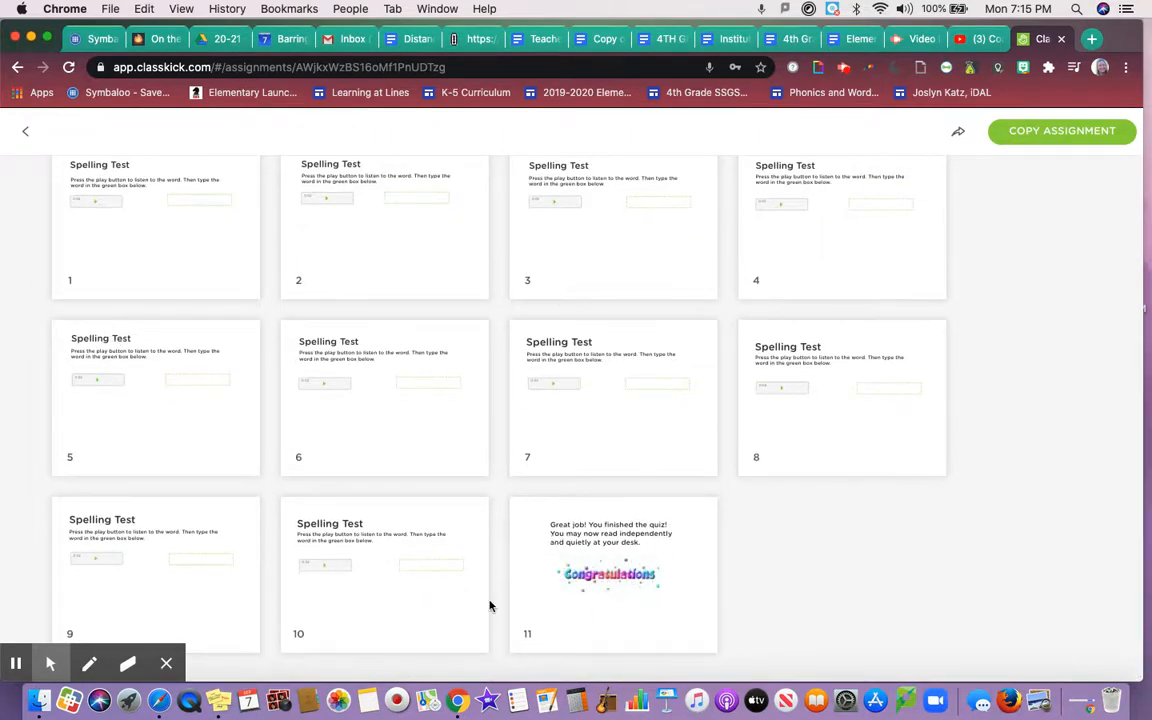
pyautogui.scroll(5, 490, 606)
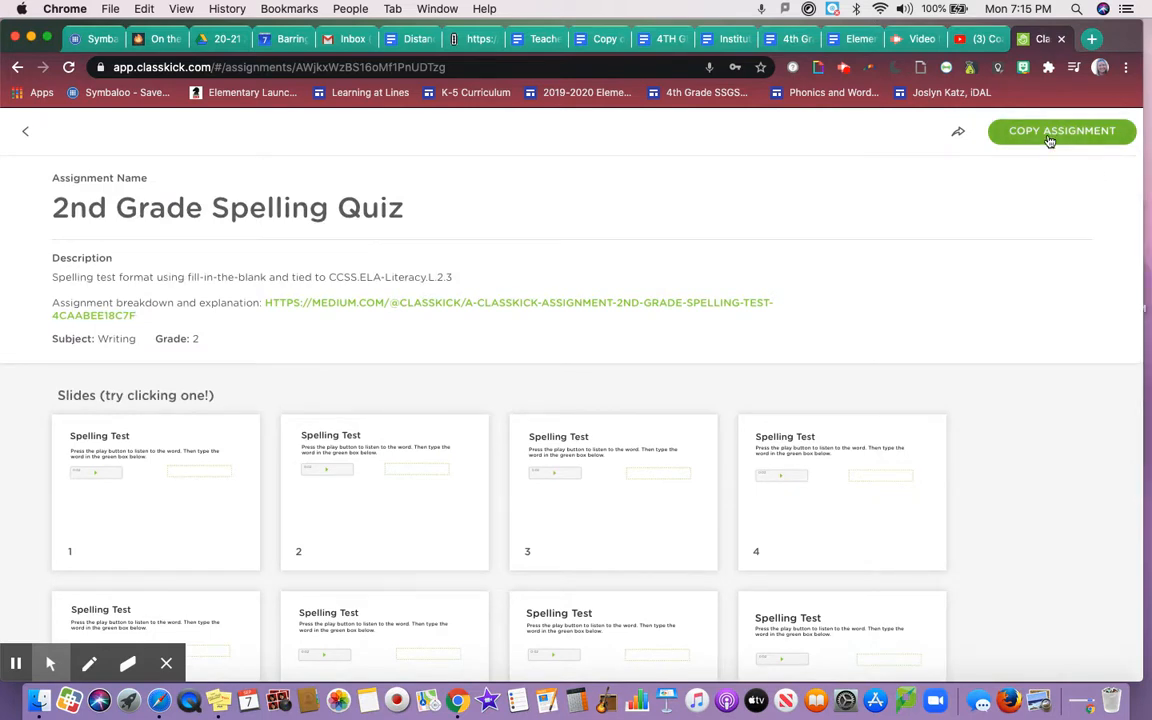
pyautogui.click(958, 132)
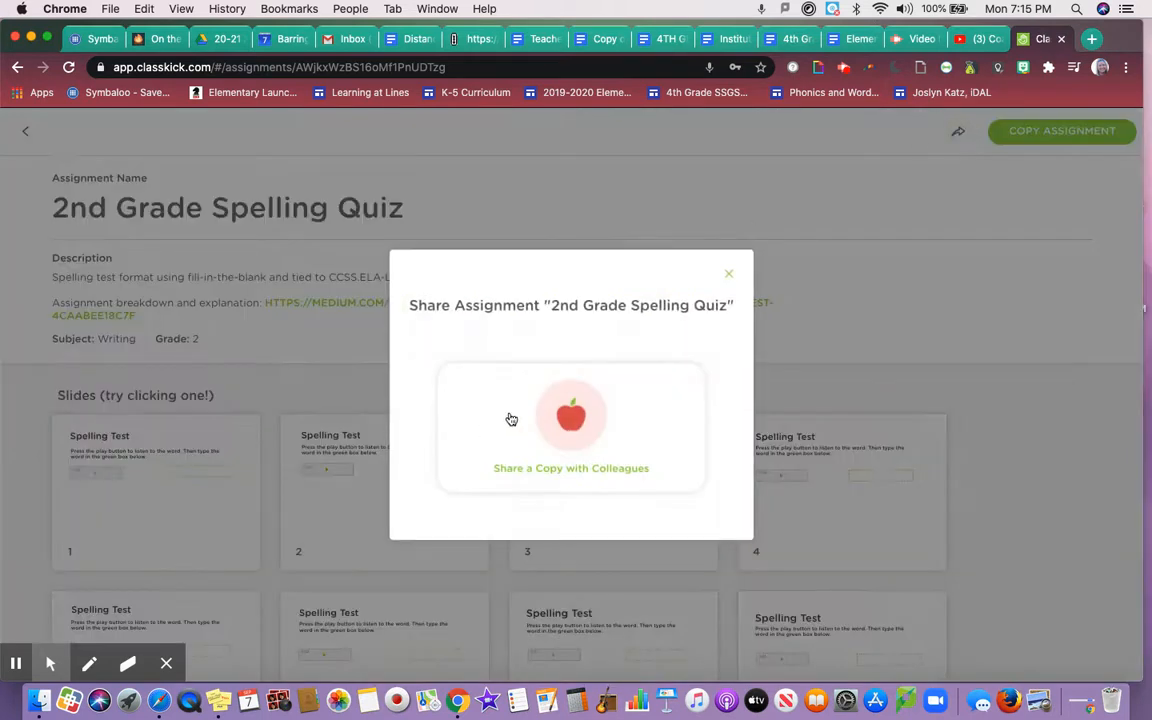
pyautogui.click(728, 274)
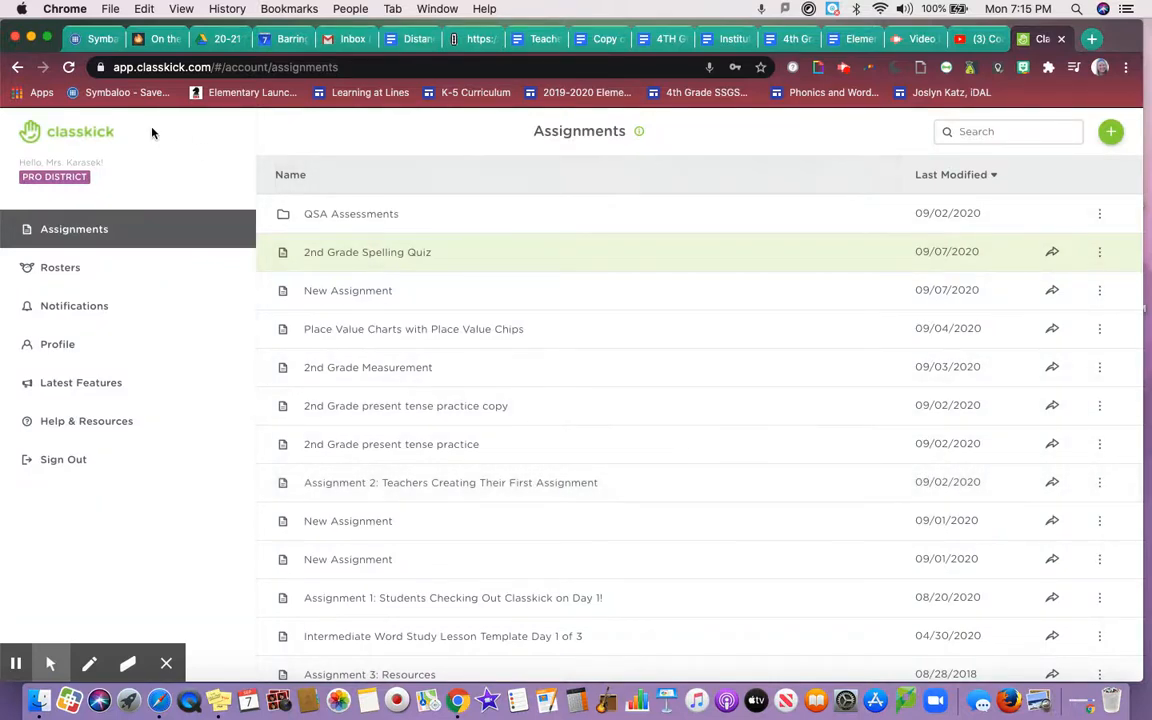
# Open the copied 2nd Grade Spelling Quiz for editing and look over its slides.
pyautogui.click(387, 268)
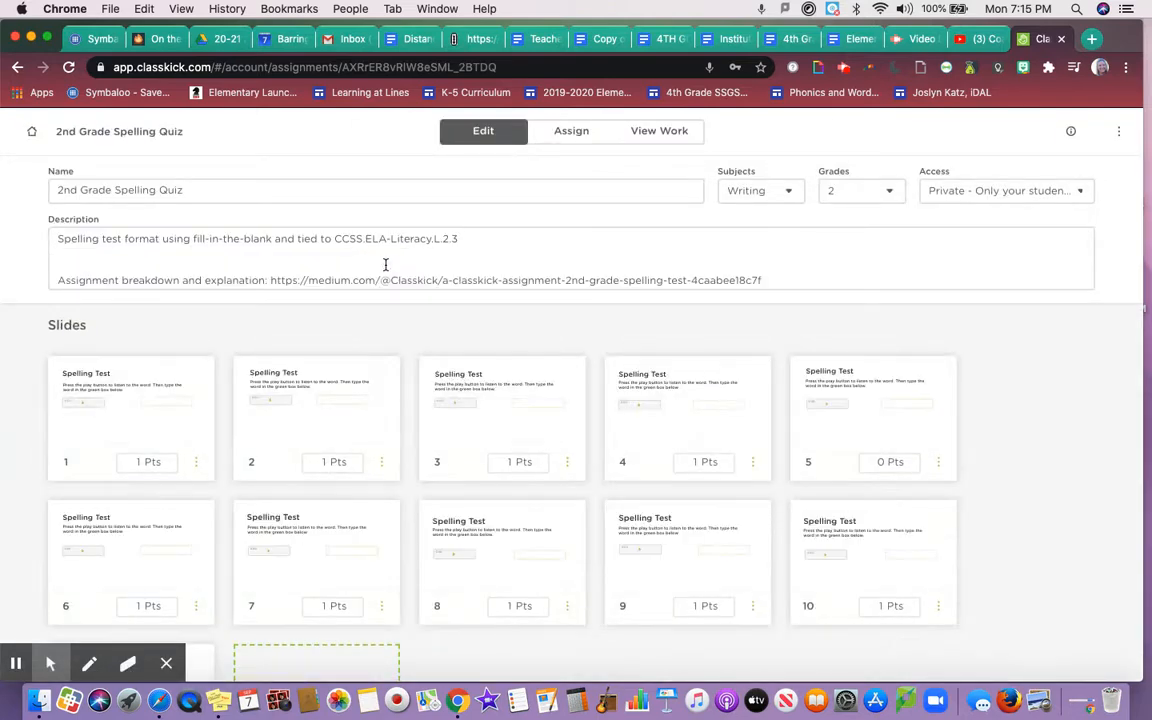
pyautogui.scroll(-1, 318, 491)
pyautogui.scroll(-2, 318, 491)
pyautogui.scroll(3, 318, 489)
pyautogui.moveTo(254, 402)
pyautogui.mouseDown()
pyautogui.moveTo(98, 391)
pyautogui.moveTo(270, 406)
pyautogui.moveTo(259, 404)
pyautogui.mouseUp()
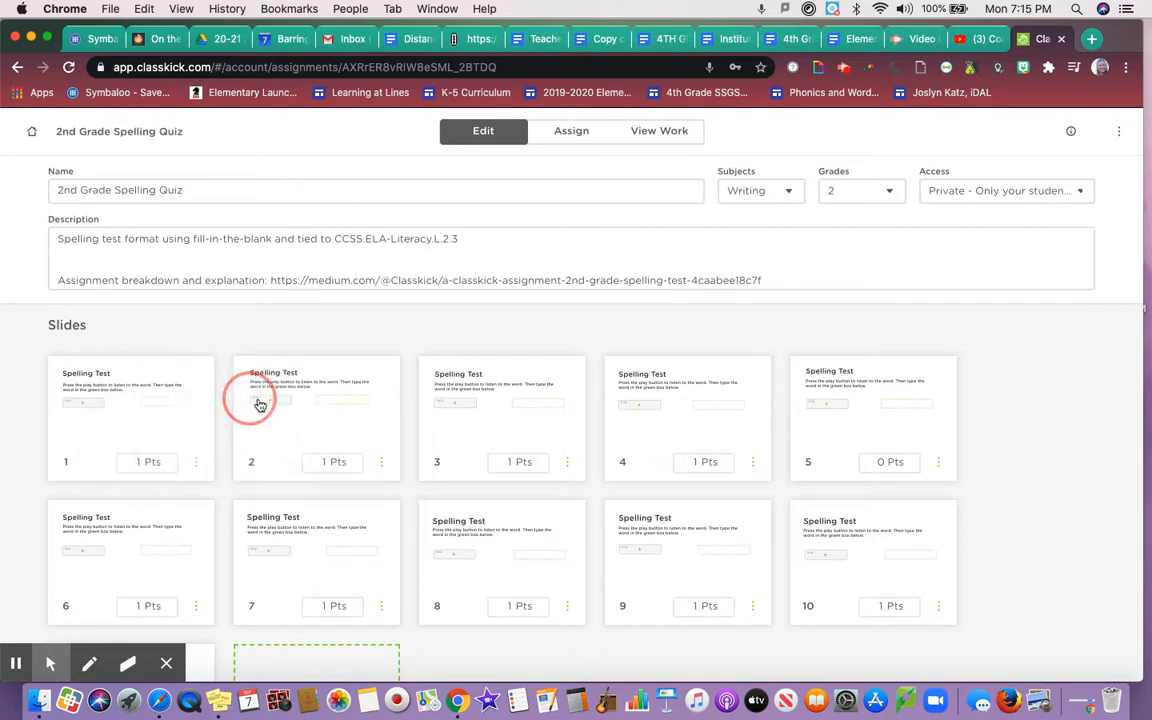
pyautogui.scroll(-3, 640, 535)
# Add a blank slide to the quiz, move it to the first position, and check the assignment's access setting.
pyautogui.click(327, 617)
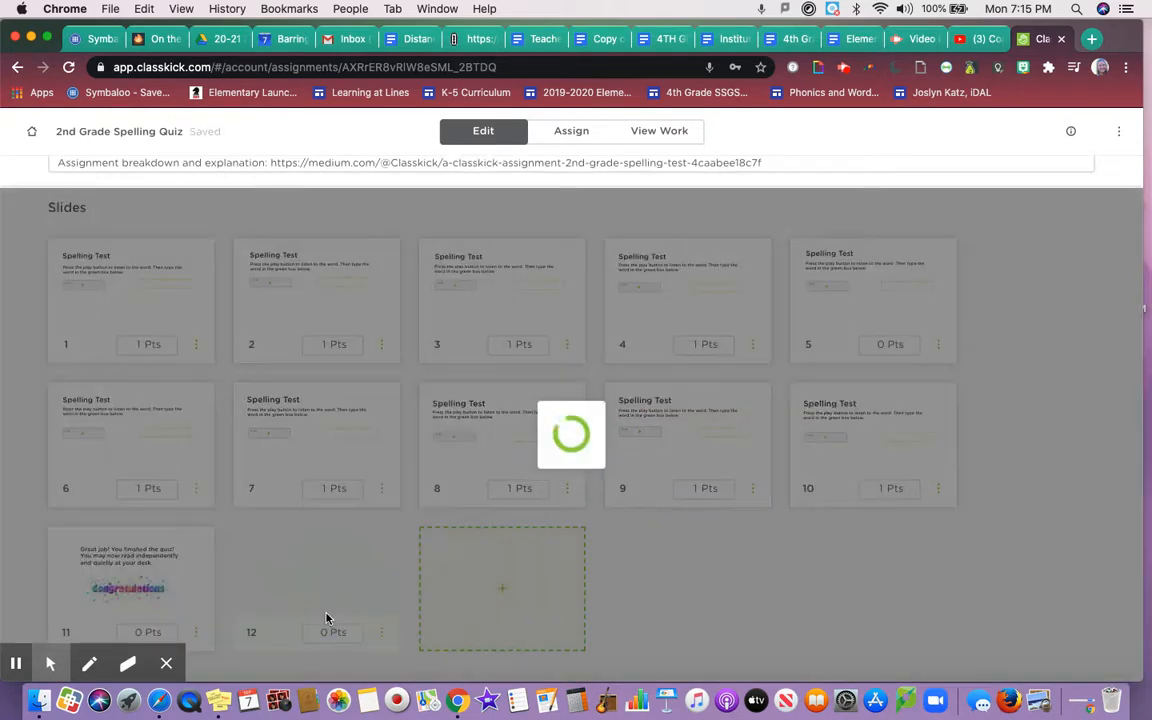
pyautogui.moveTo(342, 599); pyautogui.dragTo(78, 334)
pyautogui.click(523, 348)
pyautogui.click(700, 596)
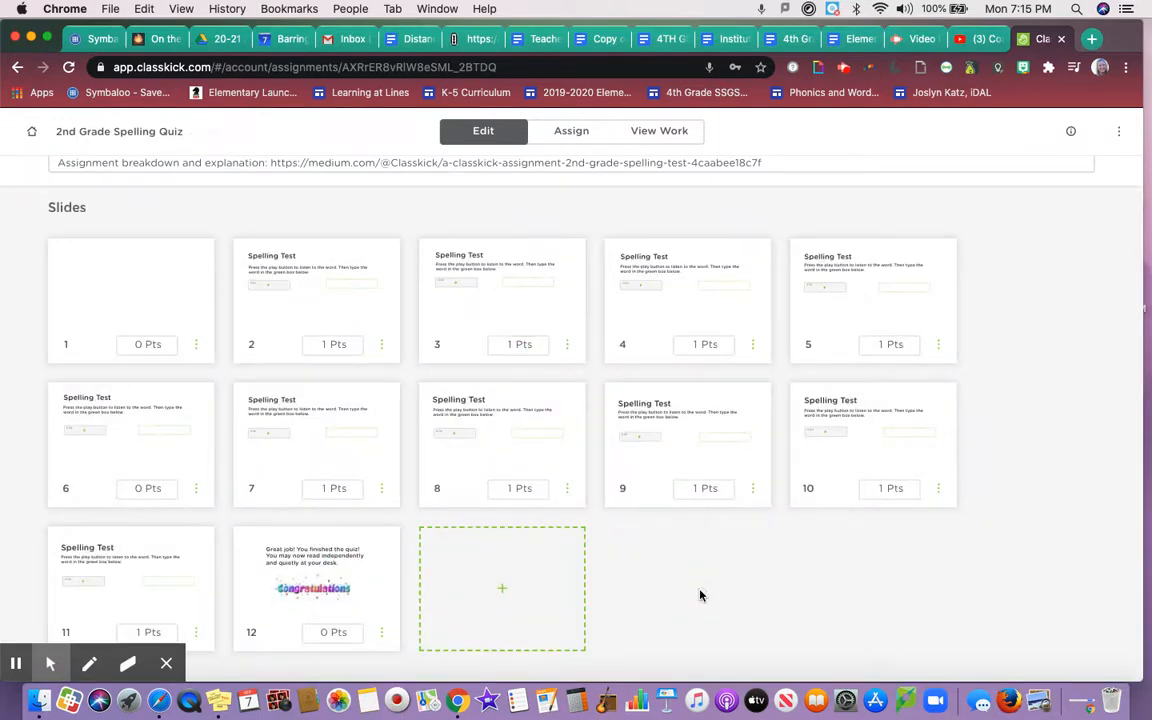
pyautogui.scroll(2, 700, 596)
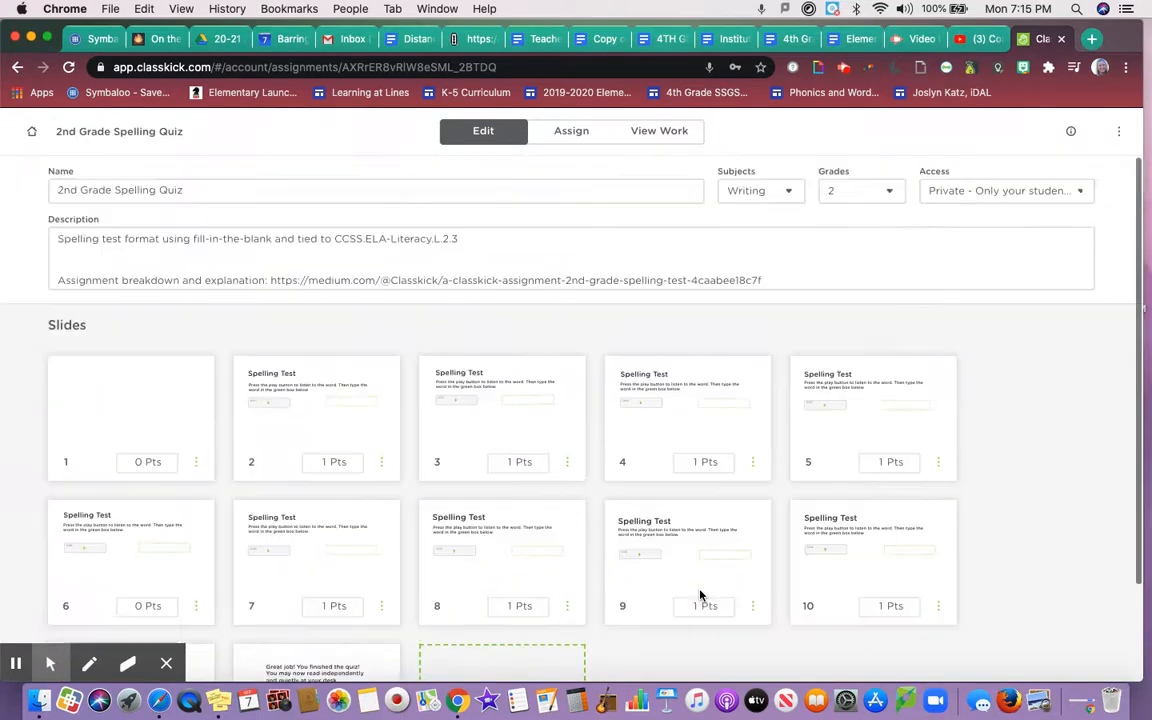
pyautogui.click(977, 203)
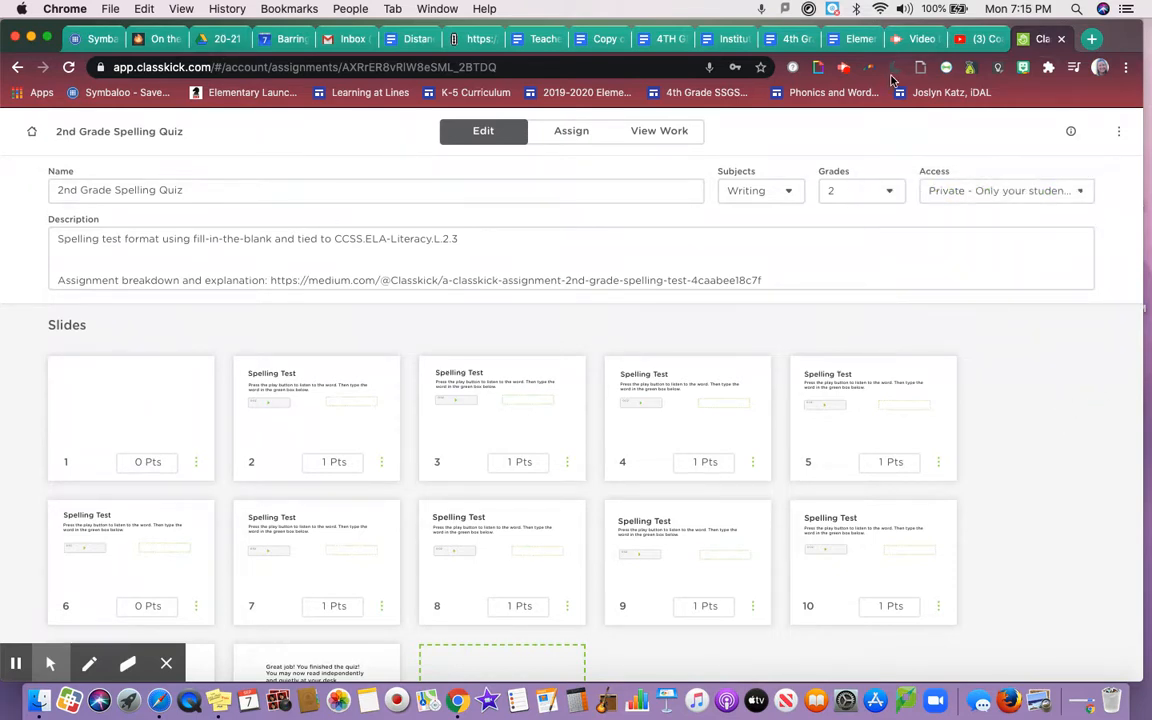
# Open the Classkick website's home page in a new browser tab.
pyautogui.click(1092, 40)
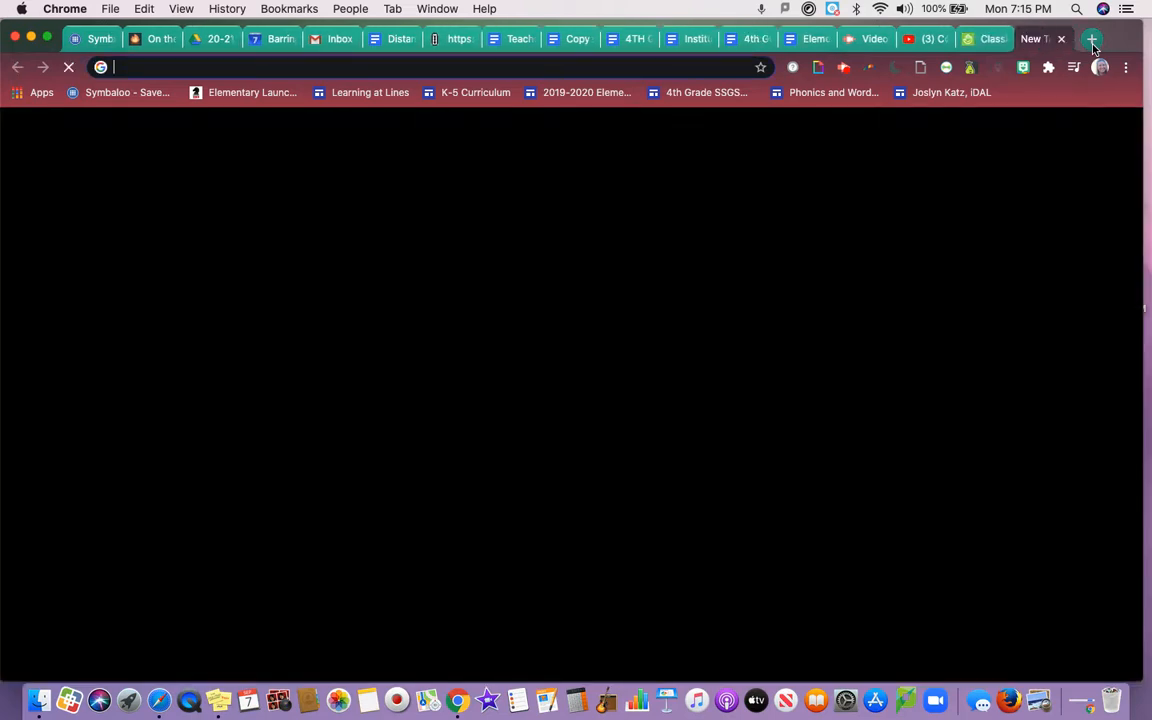
pyautogui.write('classli')
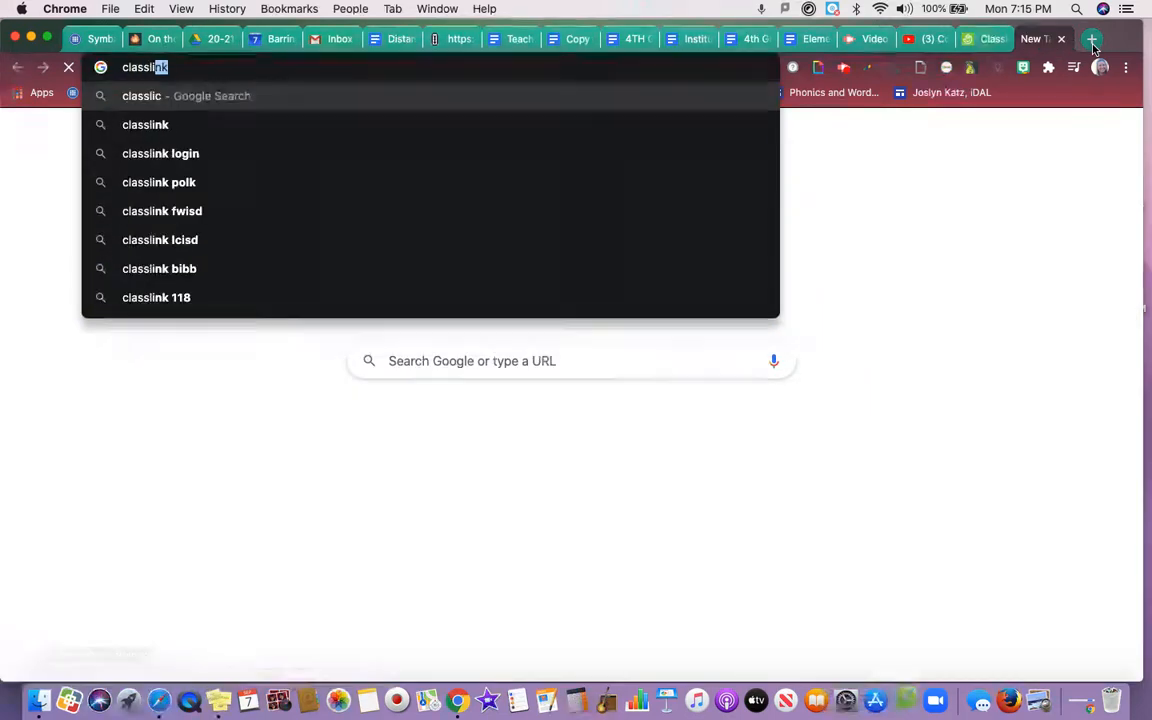
pyautogui.press('BackSpace')
pyautogui.press('BackSpace')
pyautogui.press('BackSpace')
pyautogui.write('kic')
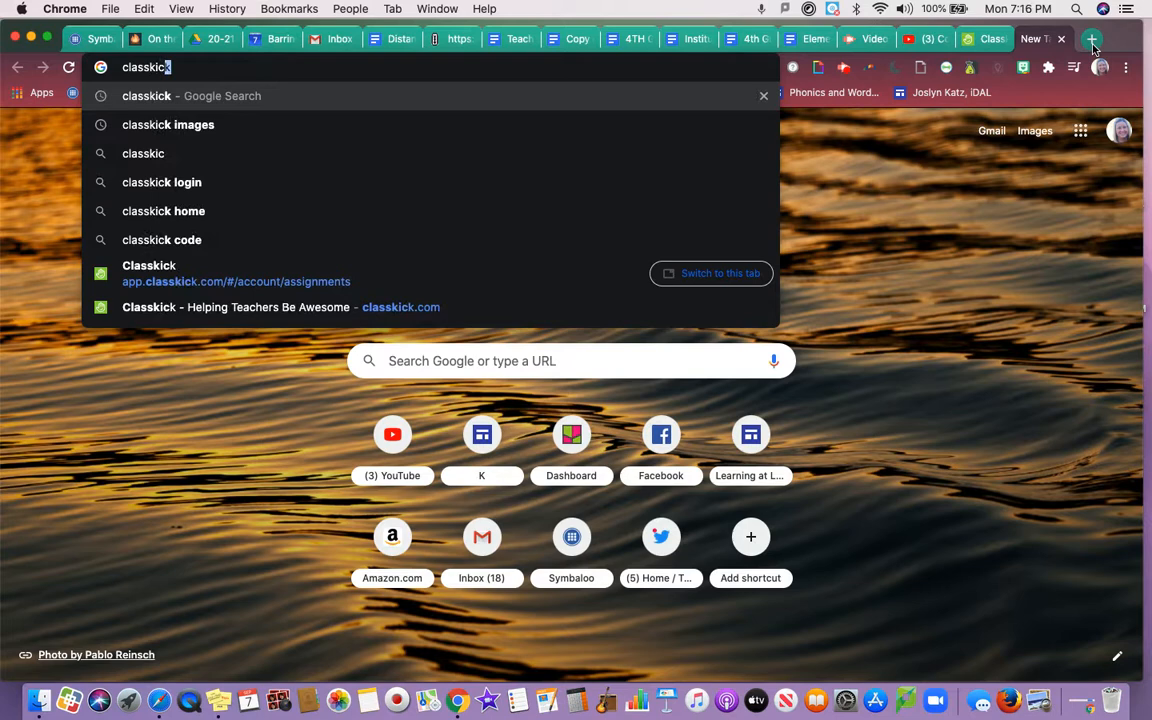
pyautogui.write('k')
pyautogui.press('Return')
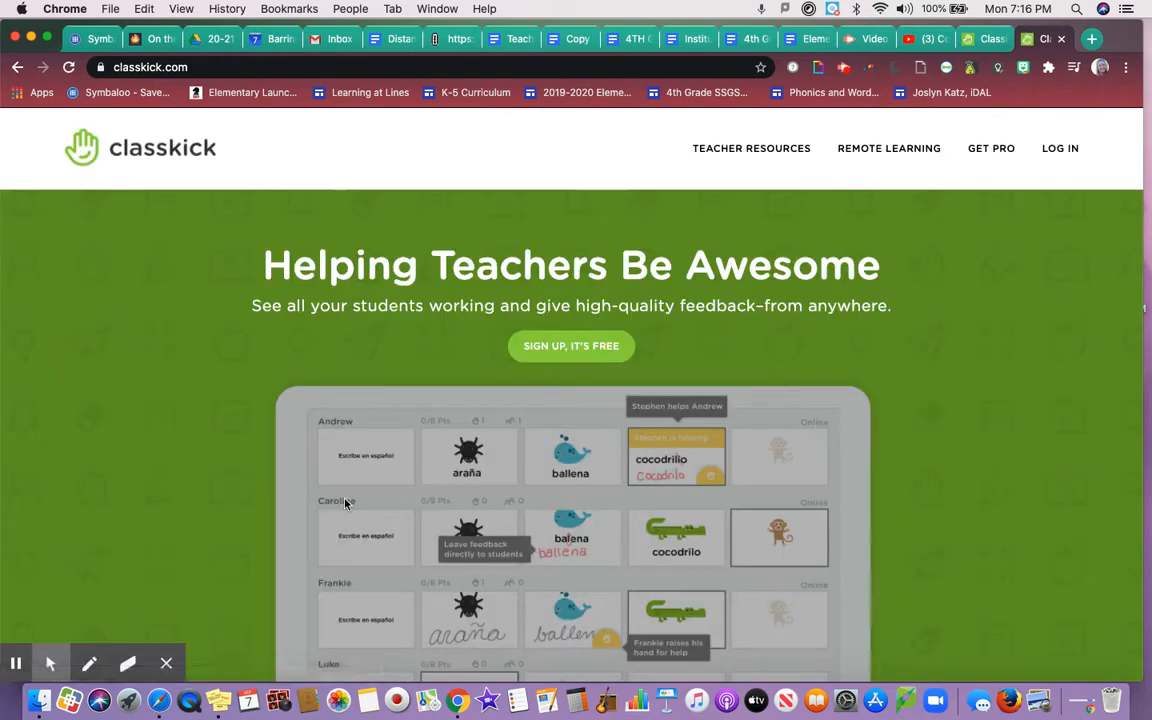
# Log in to the Classkick teacher account by continuing with Google.
pyautogui.moveTo(1061, 176)
pyautogui.click(1047, 232)
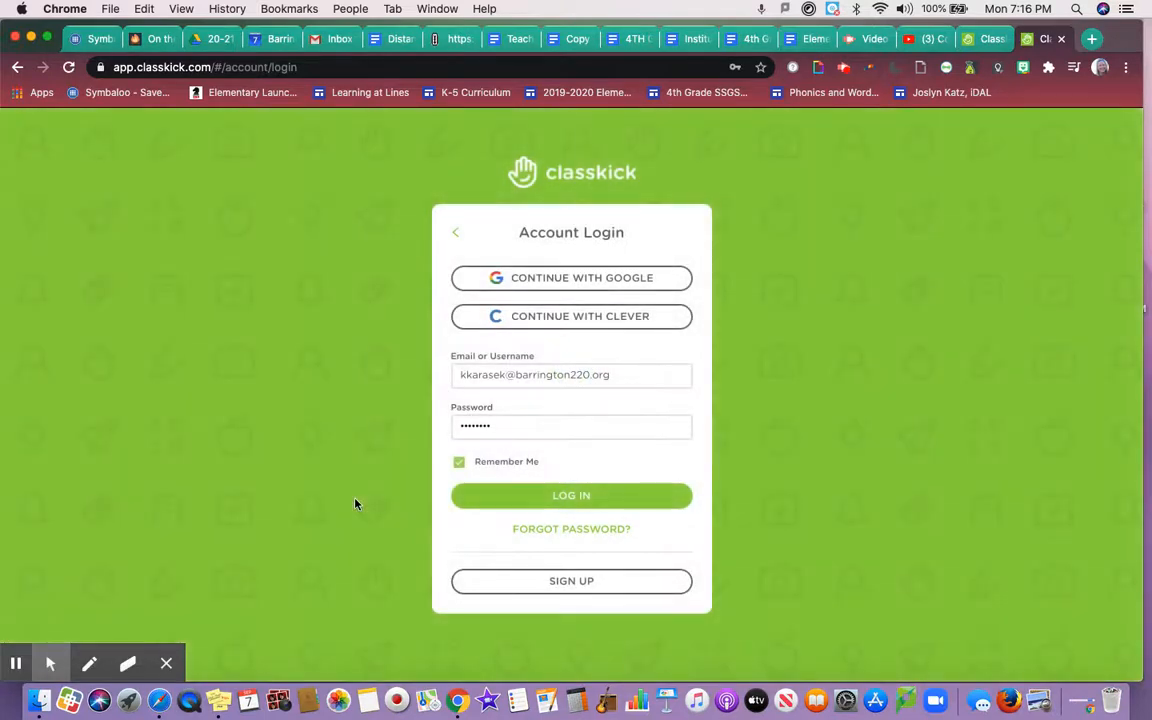
pyautogui.click(609, 283)
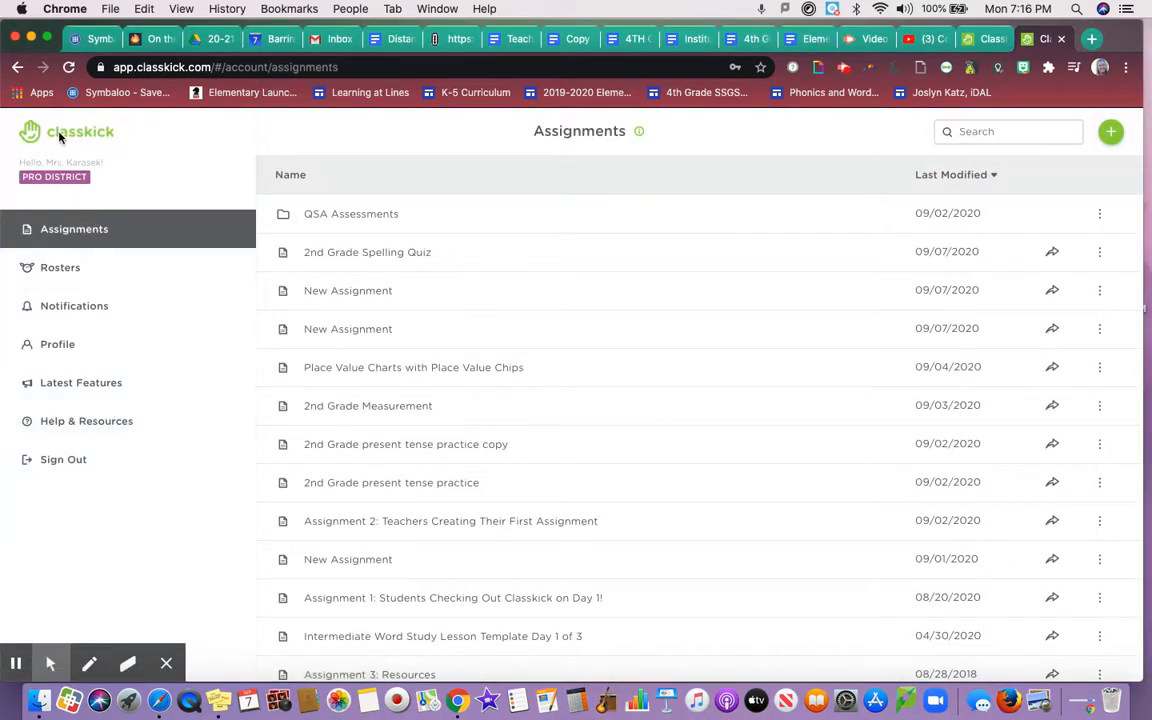
# Open the Classkick Help Center and look over its help topics.
pyautogui.click(54, 422)
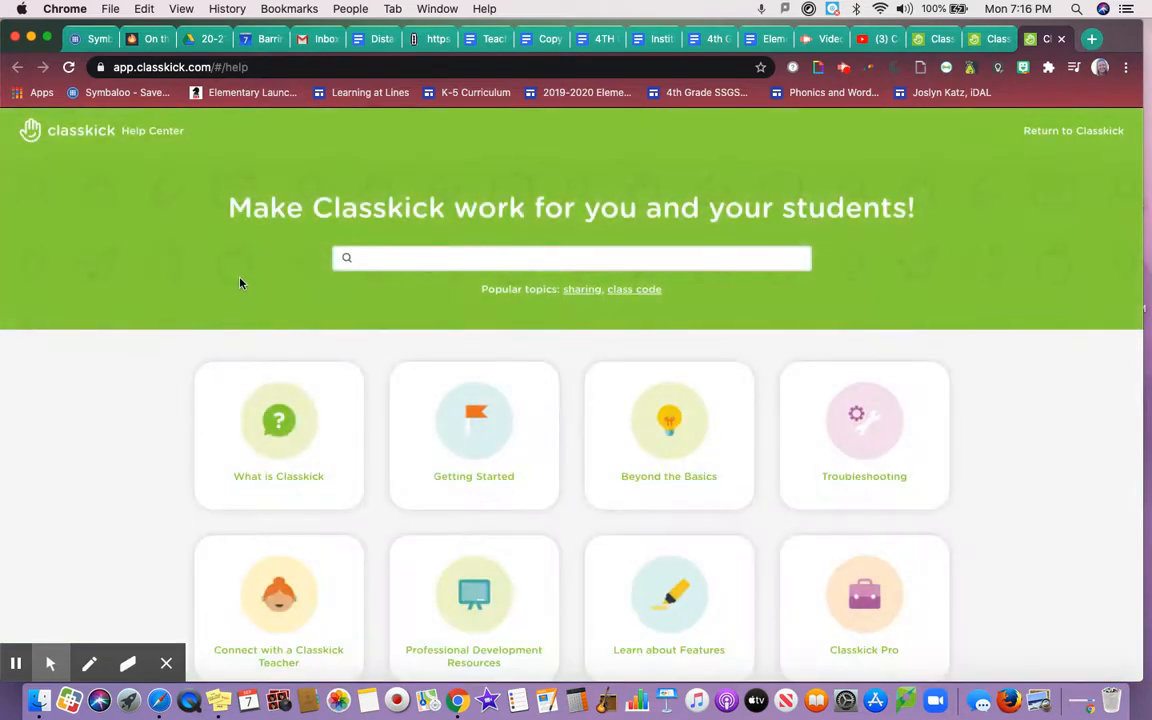
pyautogui.scroll(-3, 240, 283)
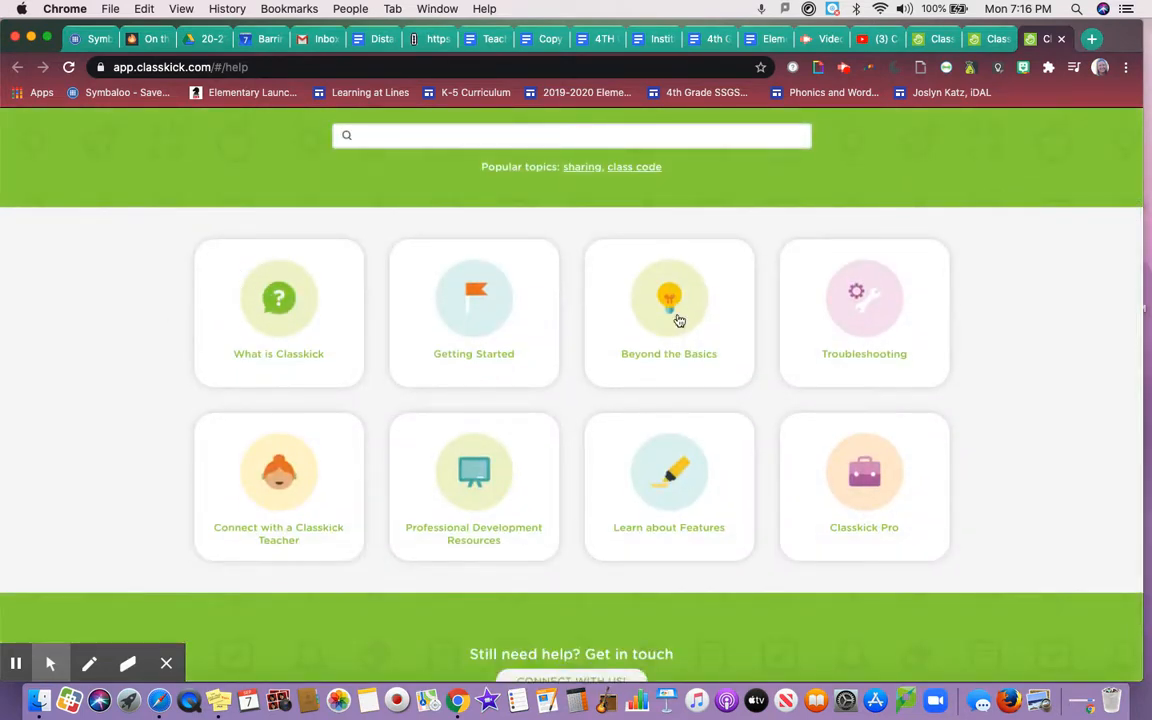
pyautogui.moveTo(965, 527)
pyautogui.mouseDown()
pyautogui.moveTo(931, 506)
pyautogui.moveTo(943, 497)
pyautogui.moveTo(976, 510)
pyautogui.mouseUp()
pyautogui.scroll(2, 140, 326)
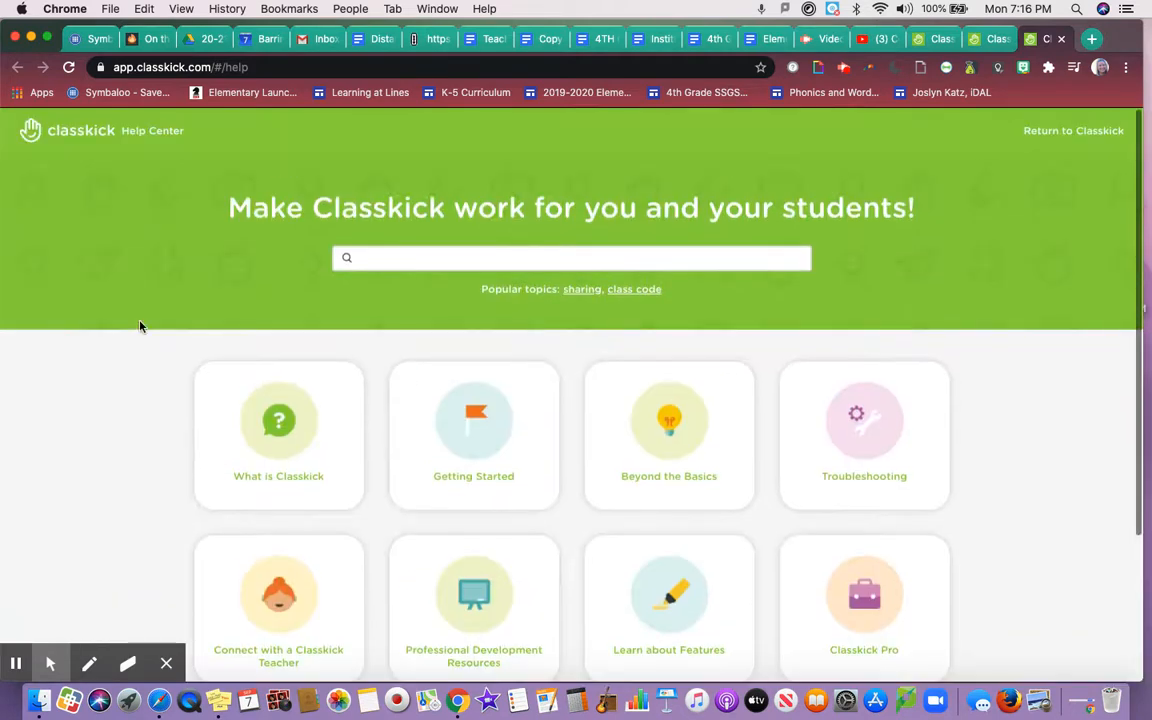